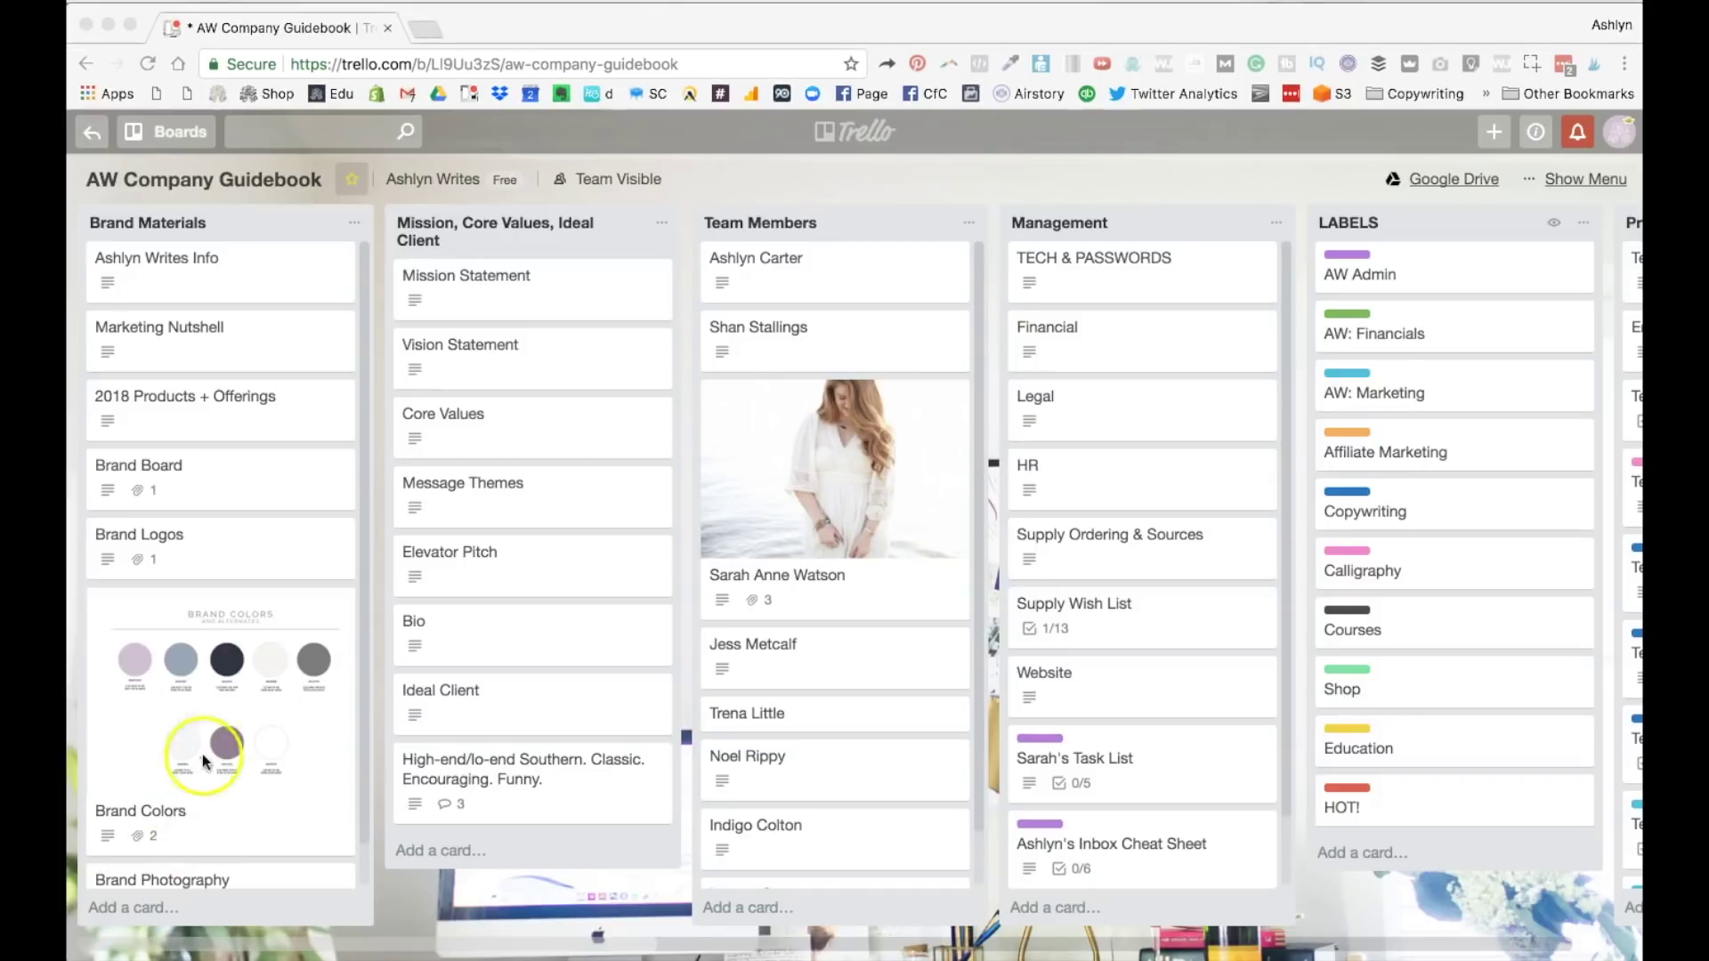
Browse the AW Company Guidebook lists sideways, then open AW Current Clients from the boards drawer
scroll(320, 679, right, 5)
scroll(328, 679, right, 5)
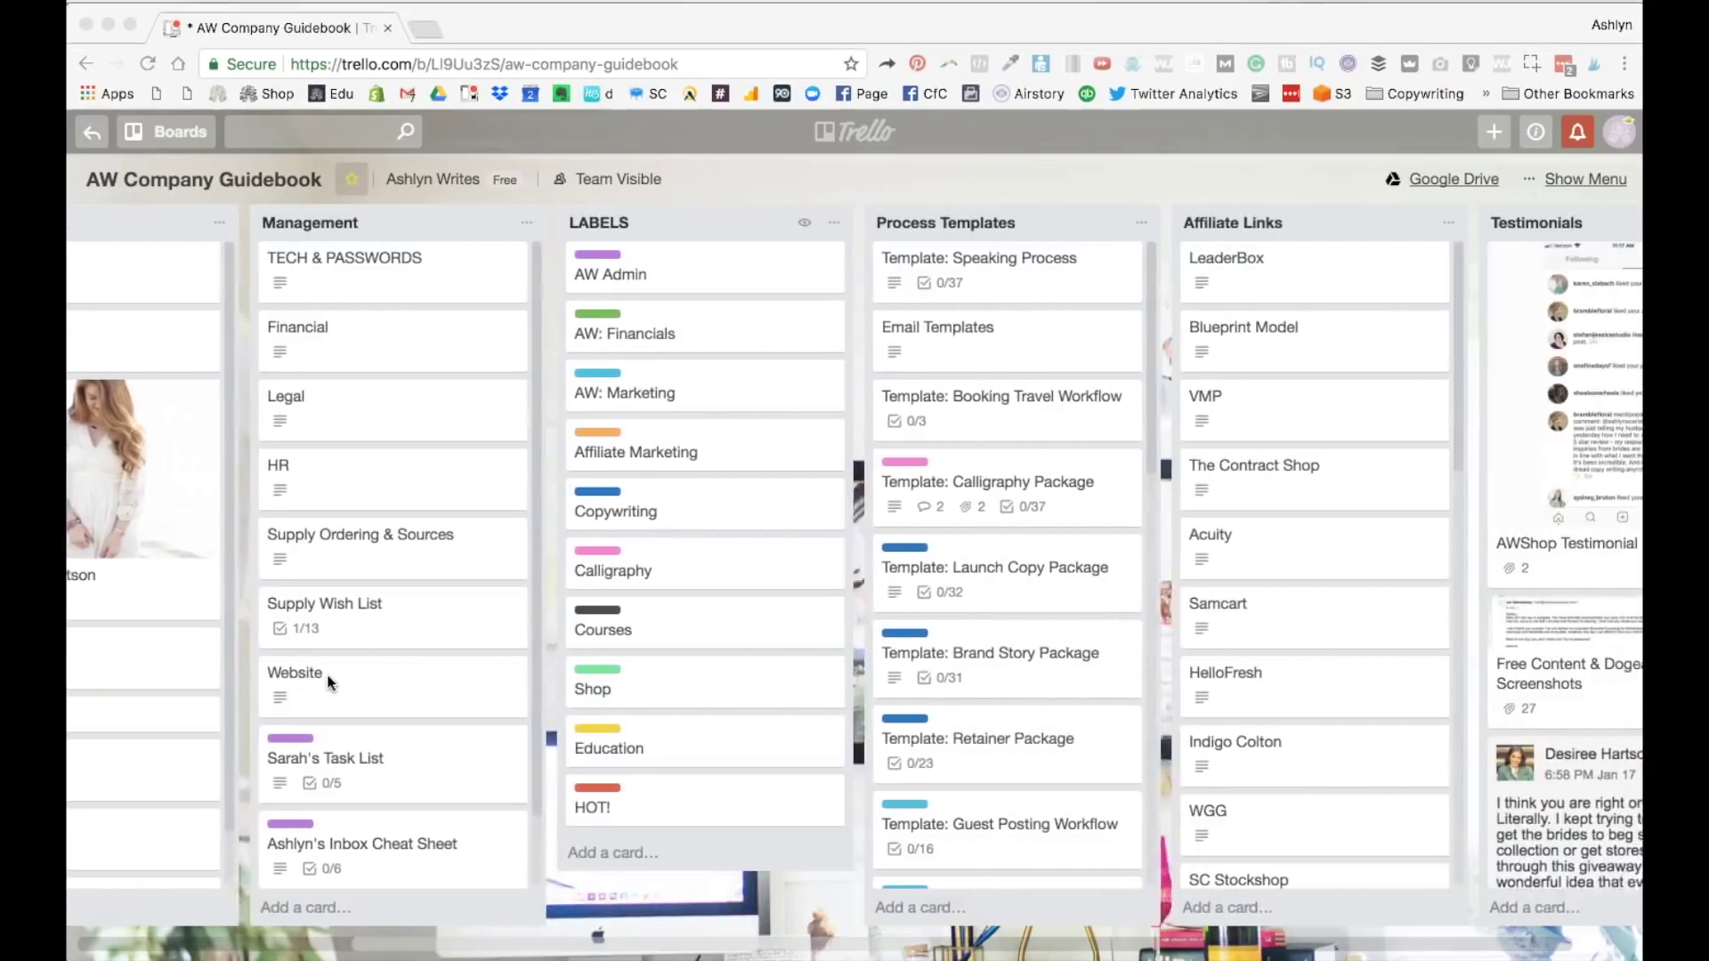
scroll(328, 679, left, 5)
scroll(328, 682, left, 5)
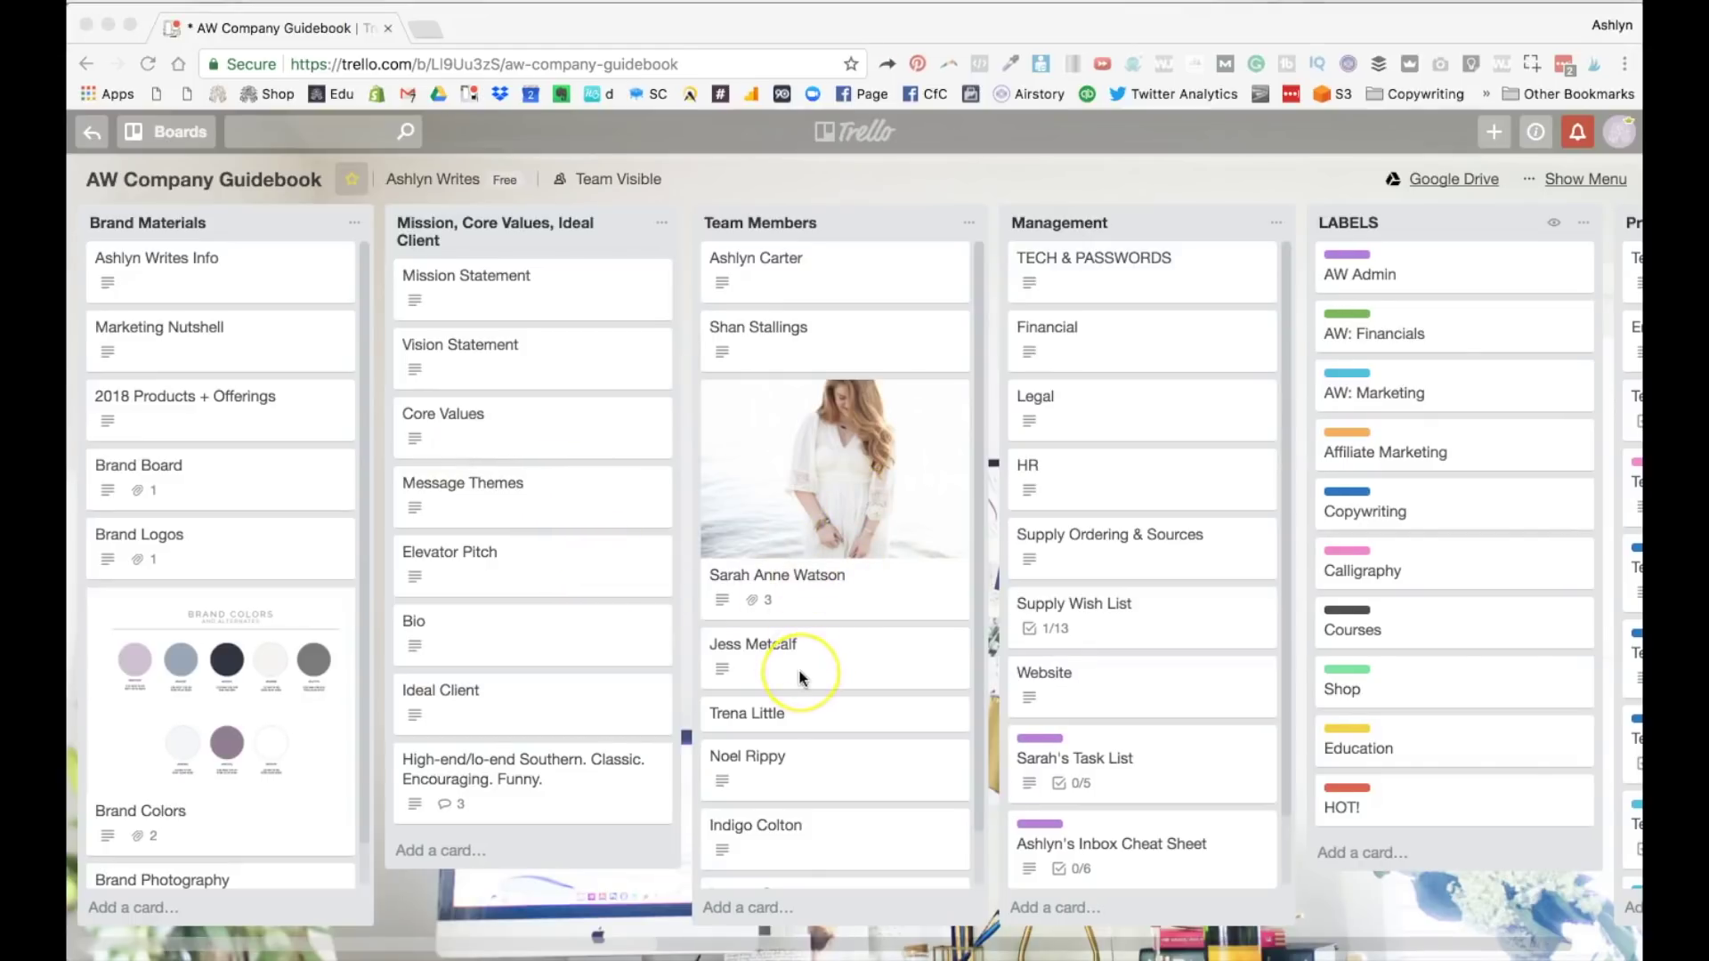
scroll(804, 659, right, 4)
scroll(799, 676, right, 5)
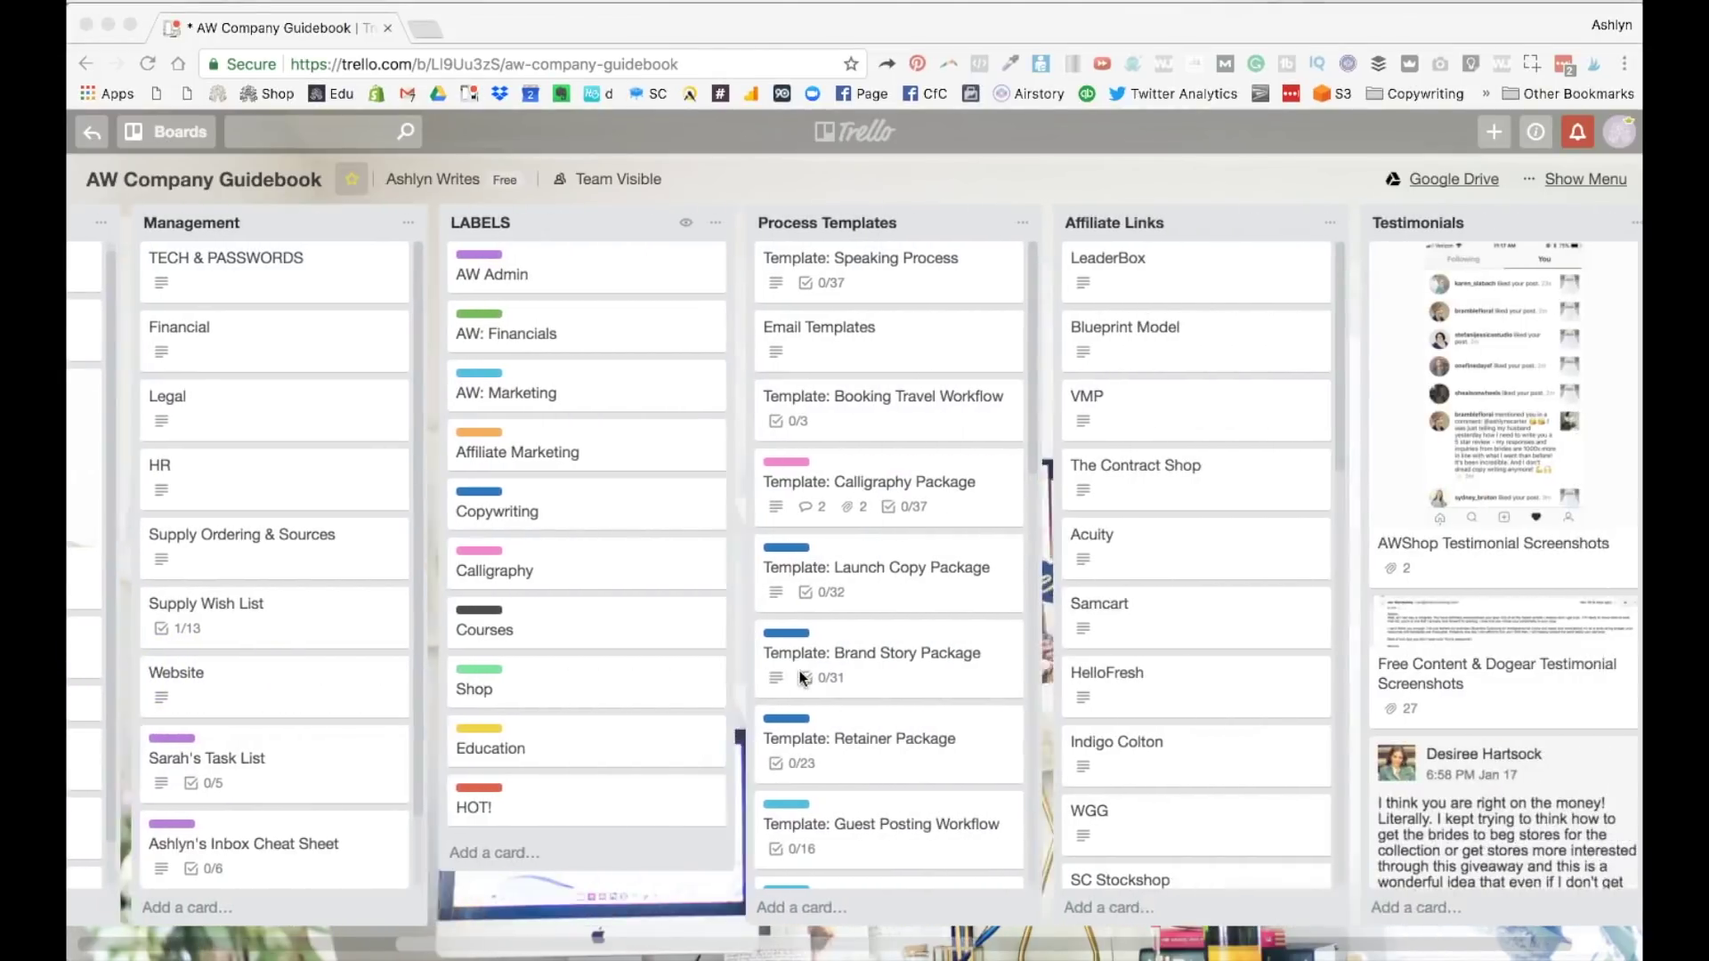
scroll(801, 679, left, 10)
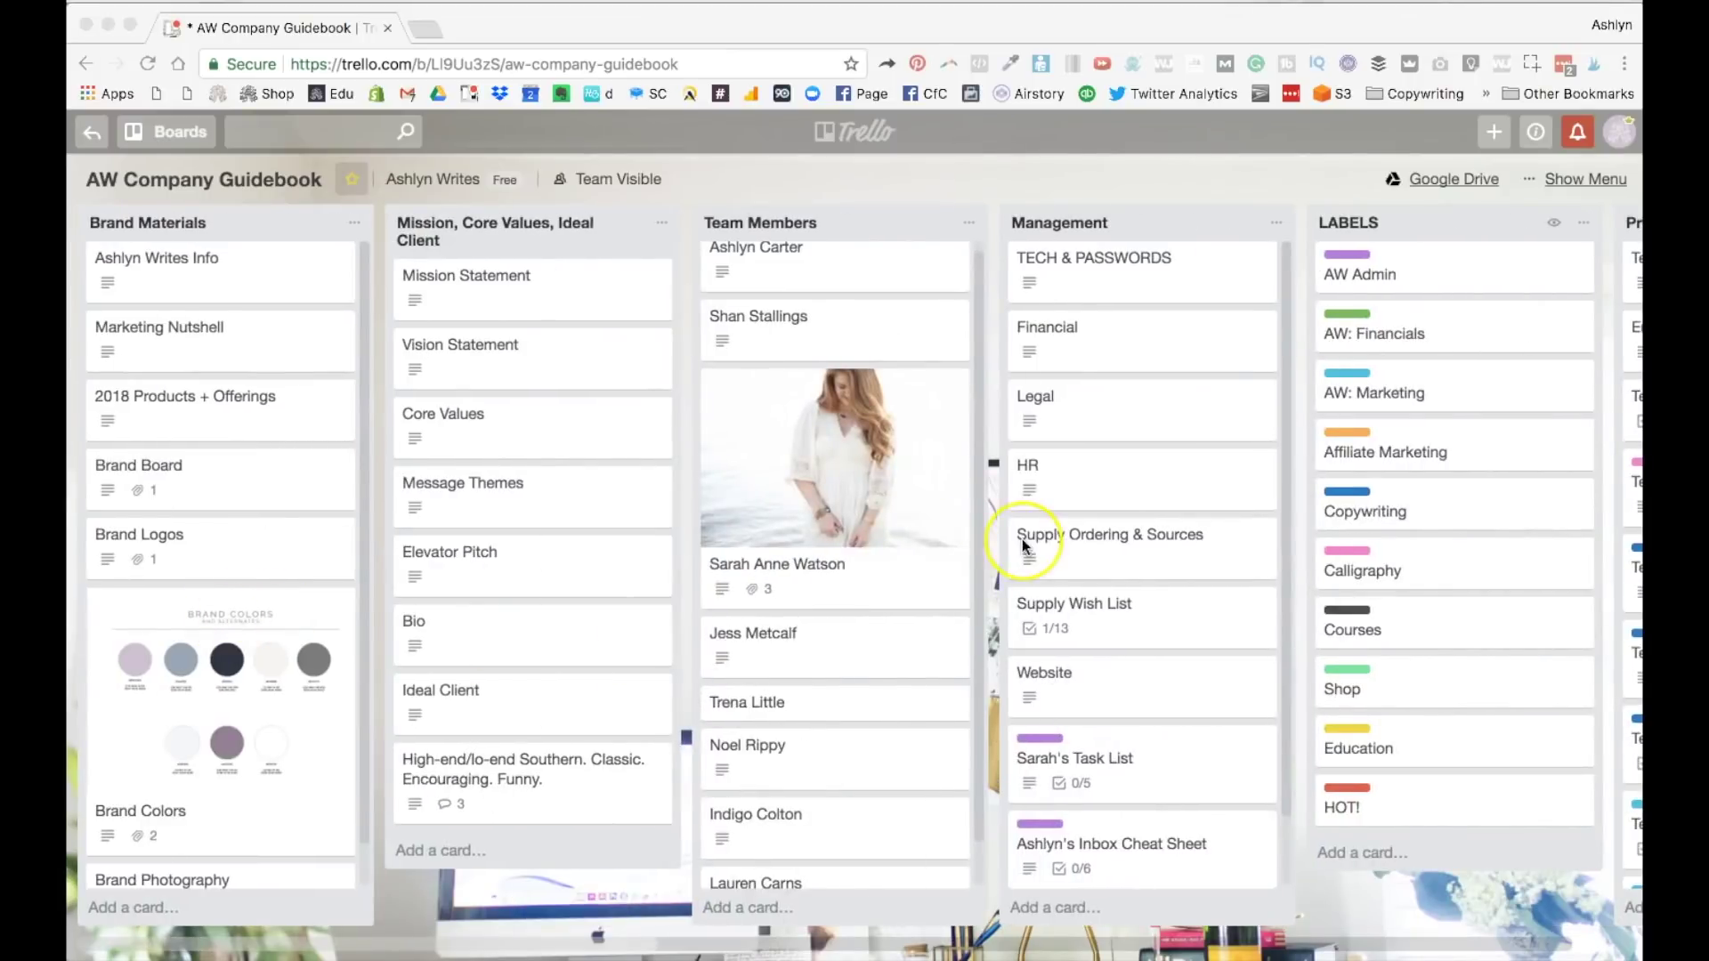
scroll(1023, 543, right, 10)
scroll(1024, 544, left, 10)
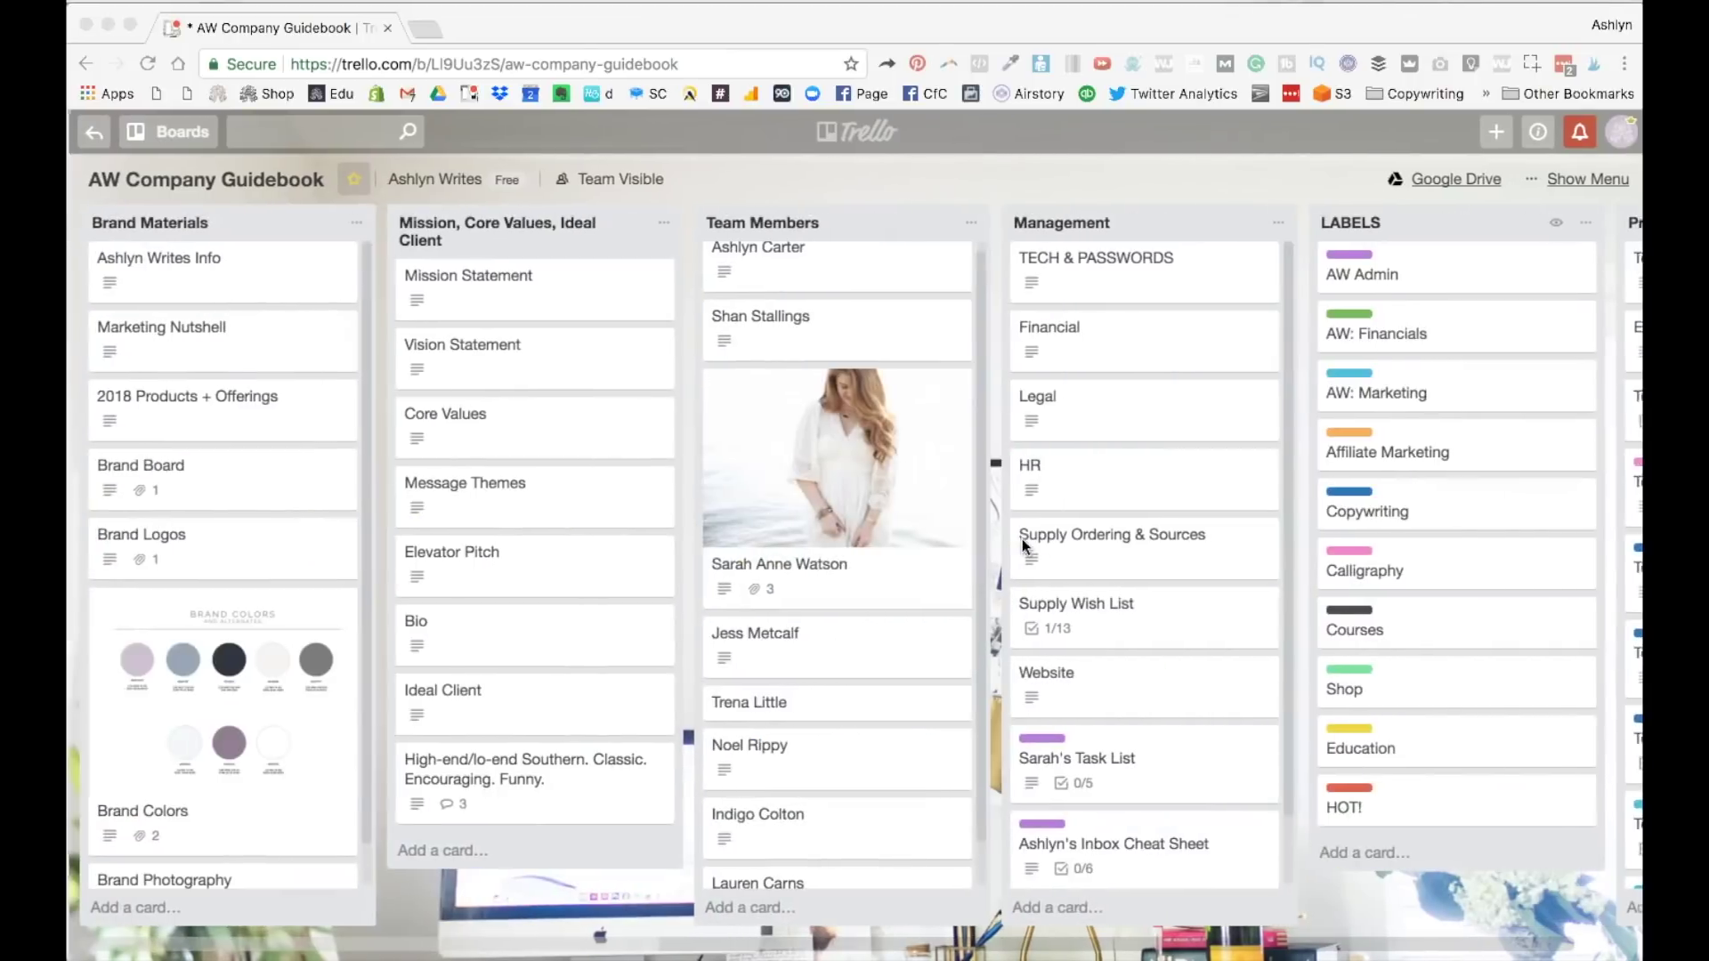
click(171, 129)
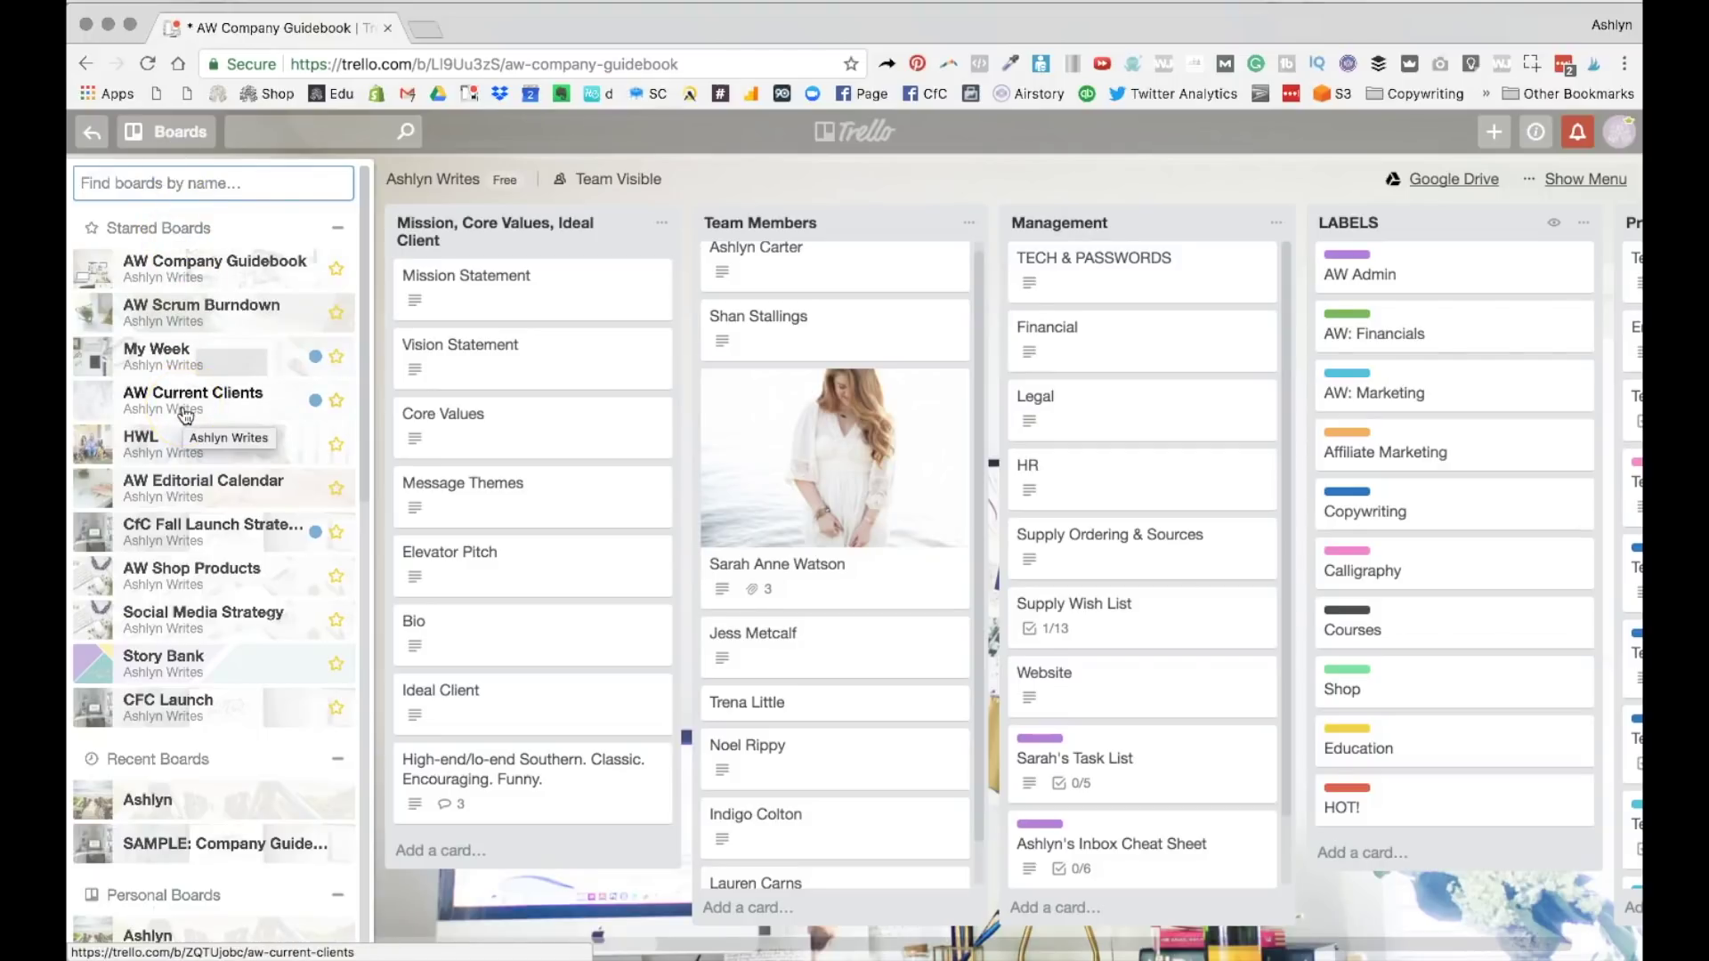
click(234, 418)
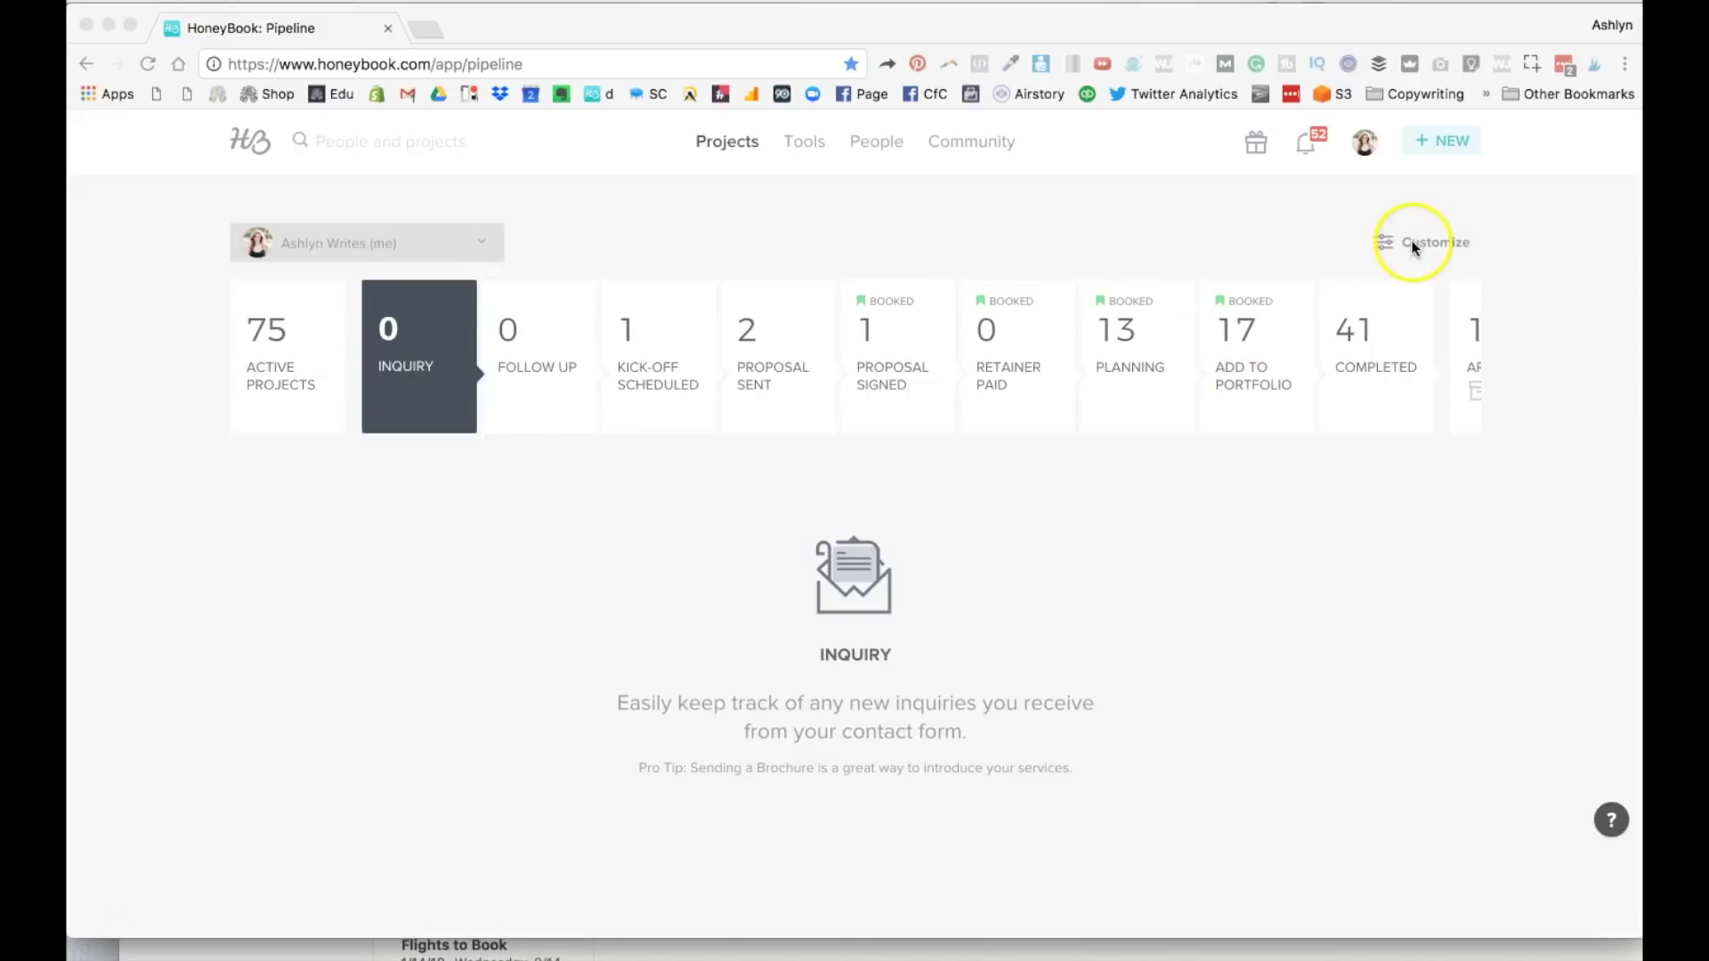
Focus the browser showing the HoneyBook Projects pipeline, from Inquiry (0) to Completed (41)
click(1262, 503)
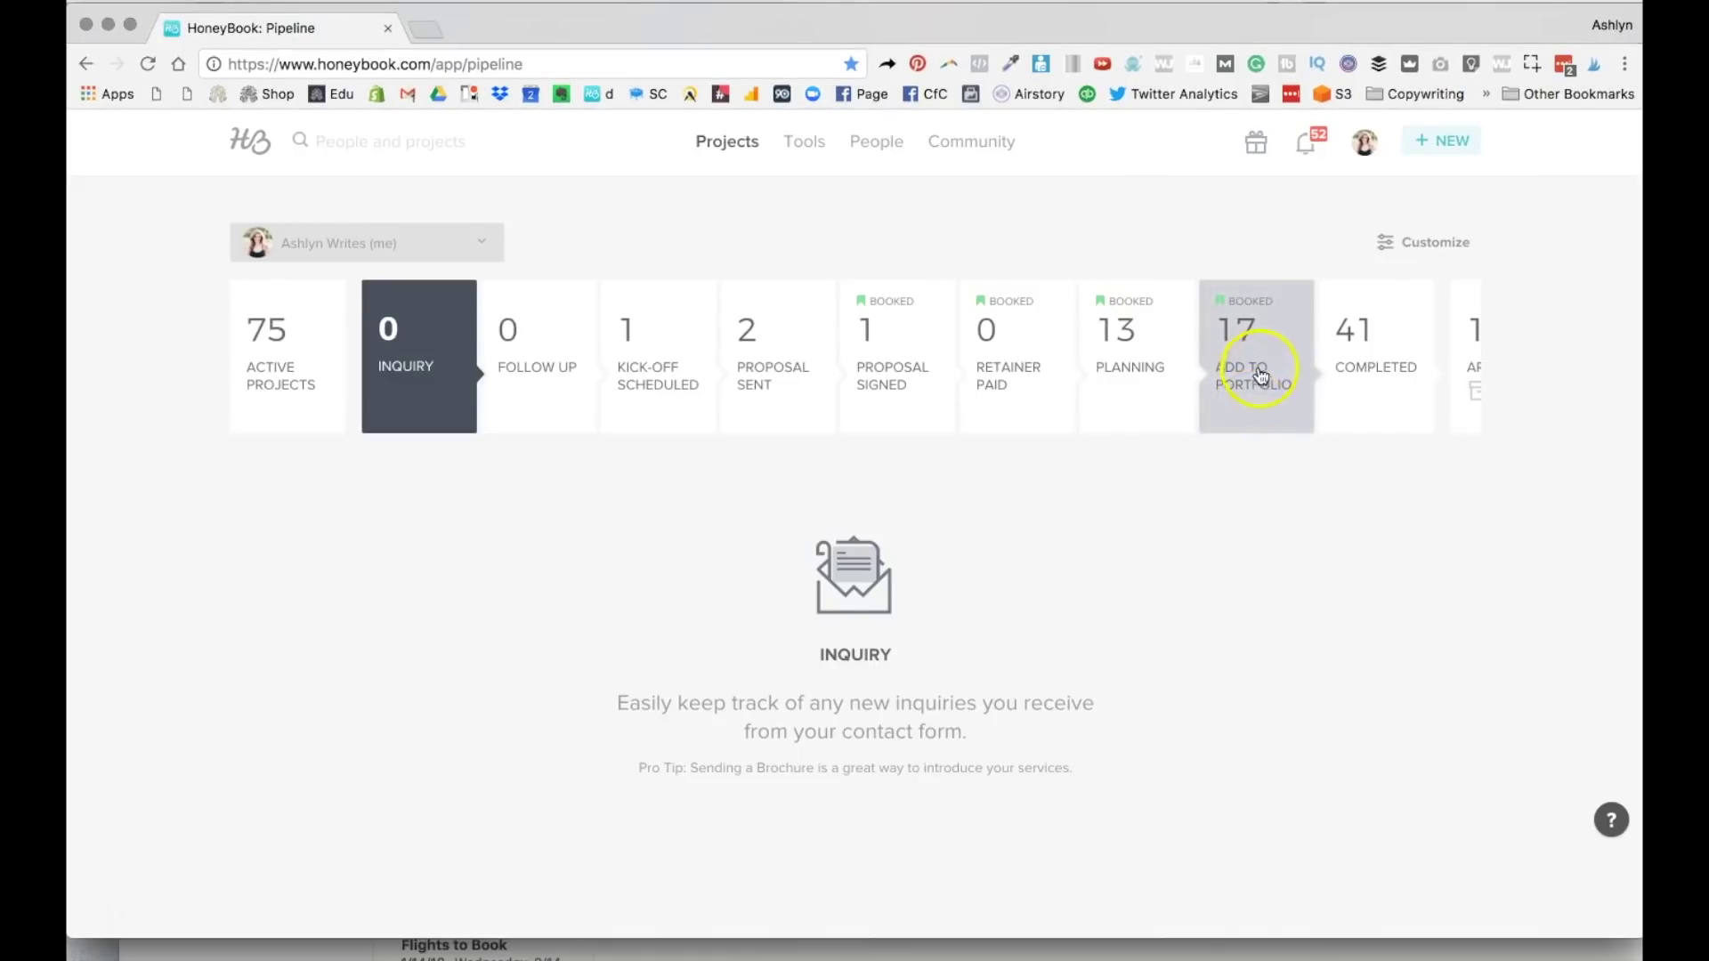
click(1387, 245)
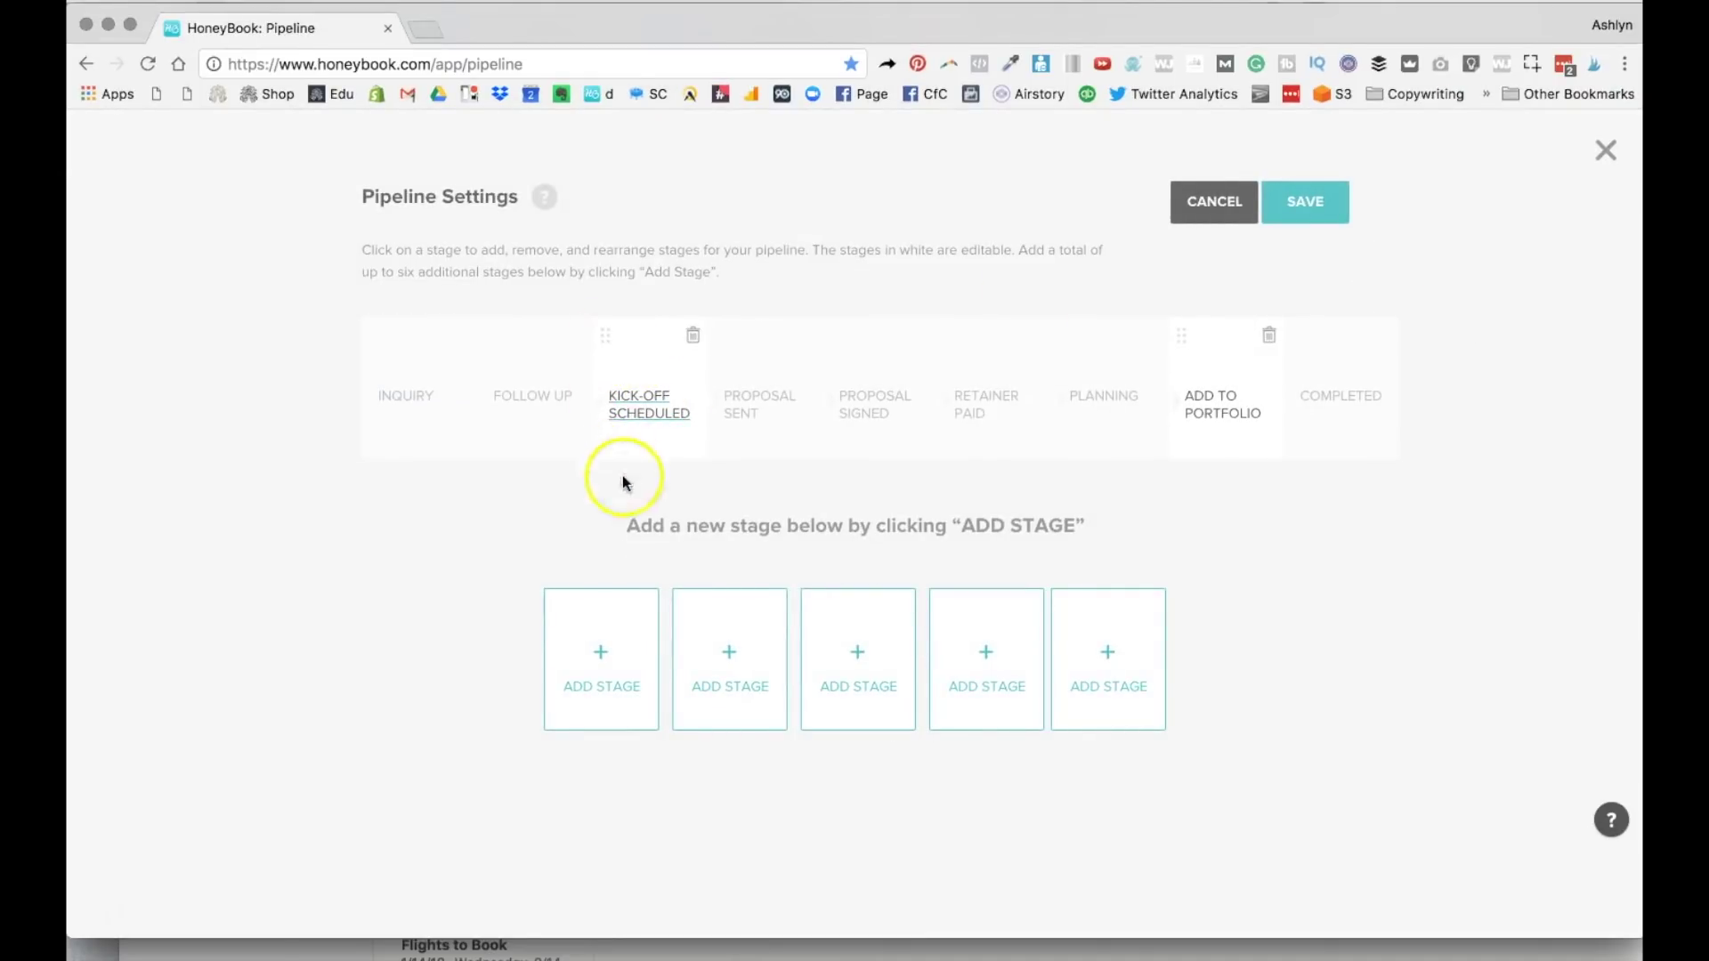
mouse_move(609, 339)
mouse_down()
mouse_move(545, 328)
mouse_move(845, 334)
mouse_move(634, 352)
mouse_up()
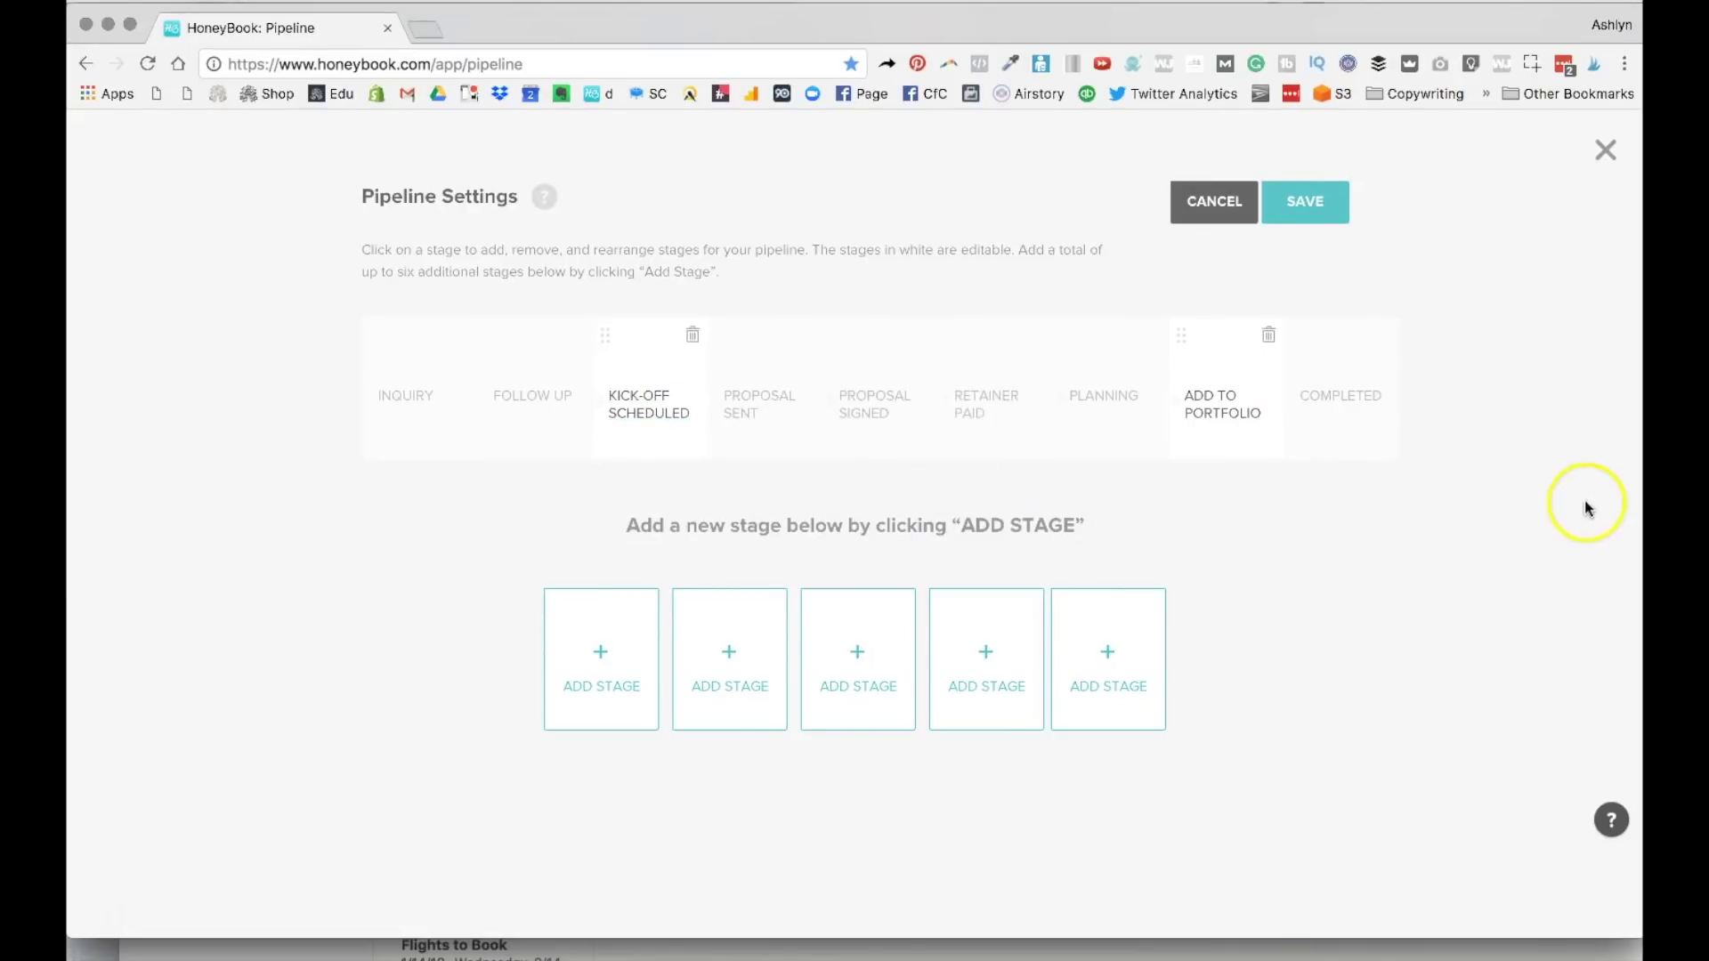
click(1610, 154)
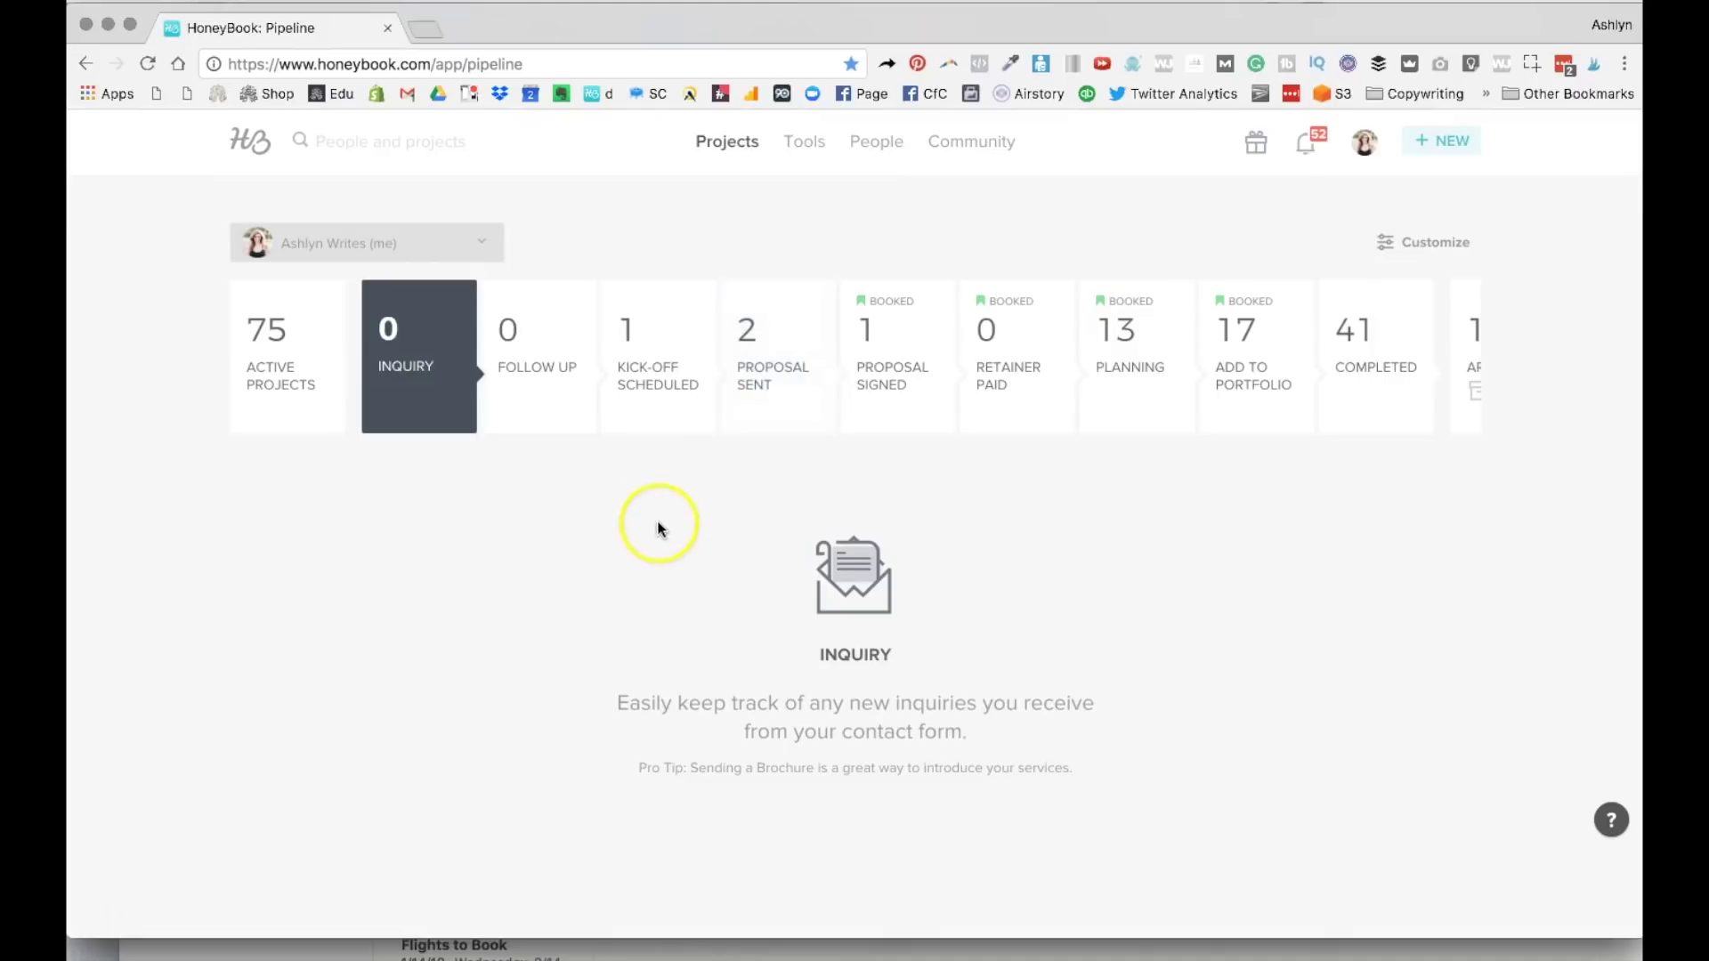
View the Proposal Sent, Proposal Signed and Retainer Paid stages, then bring up the Tools menu
click(765, 428)
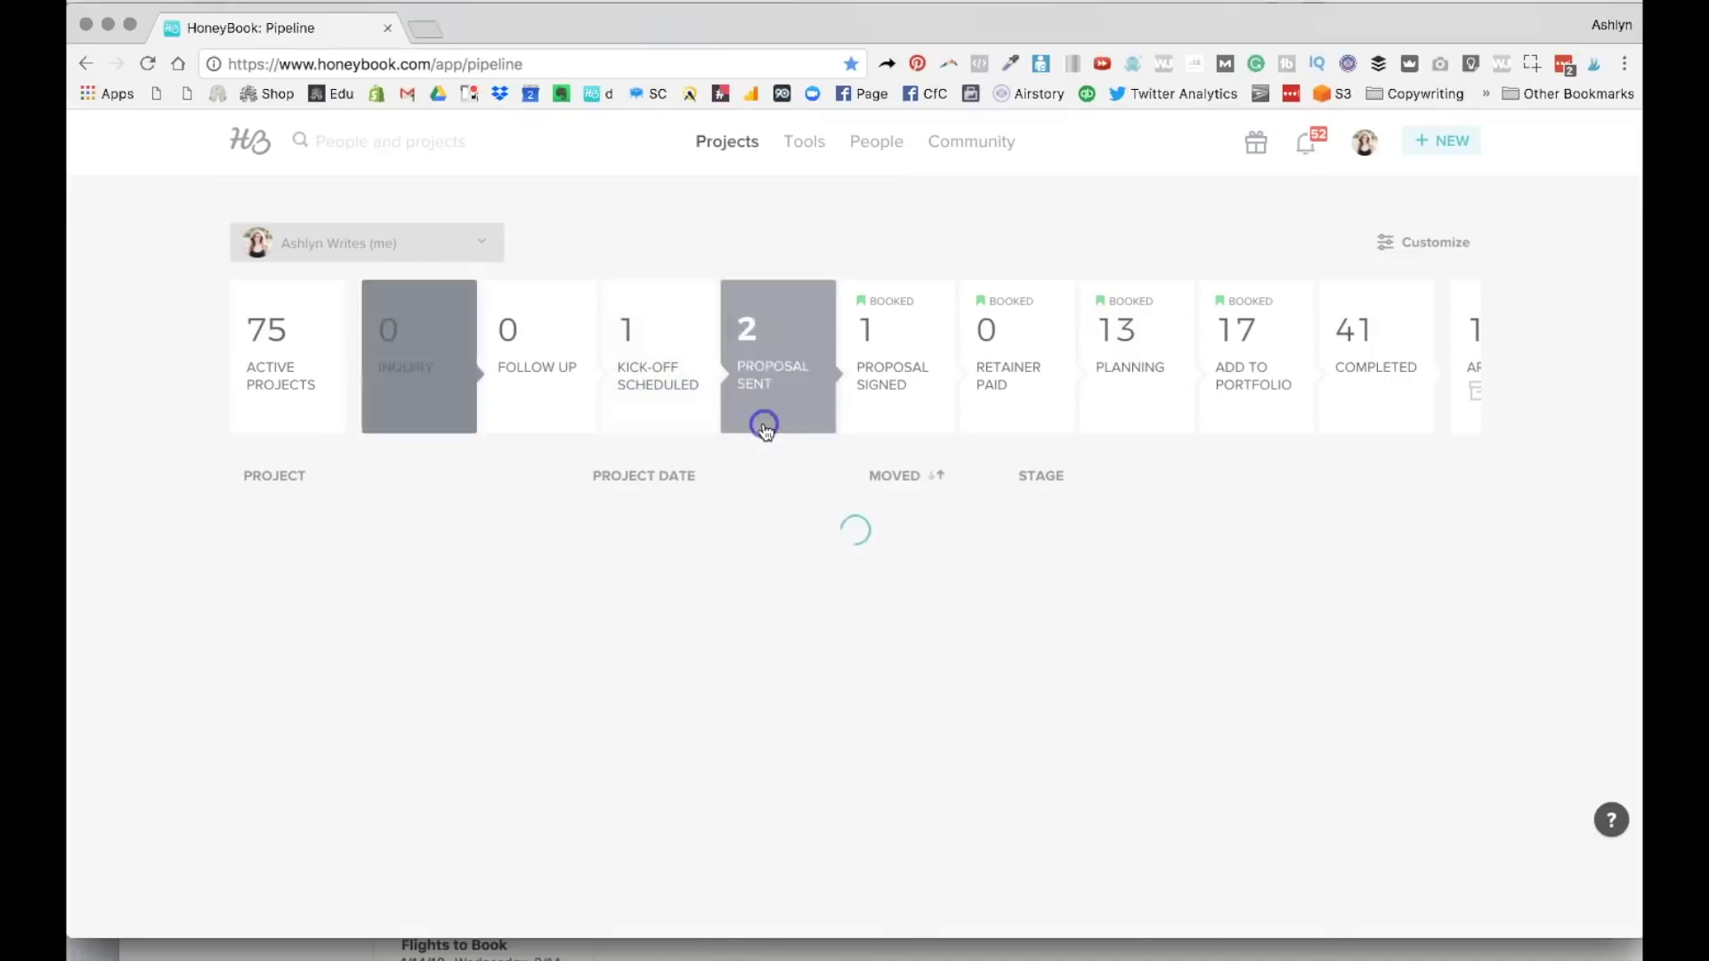
click(875, 407)
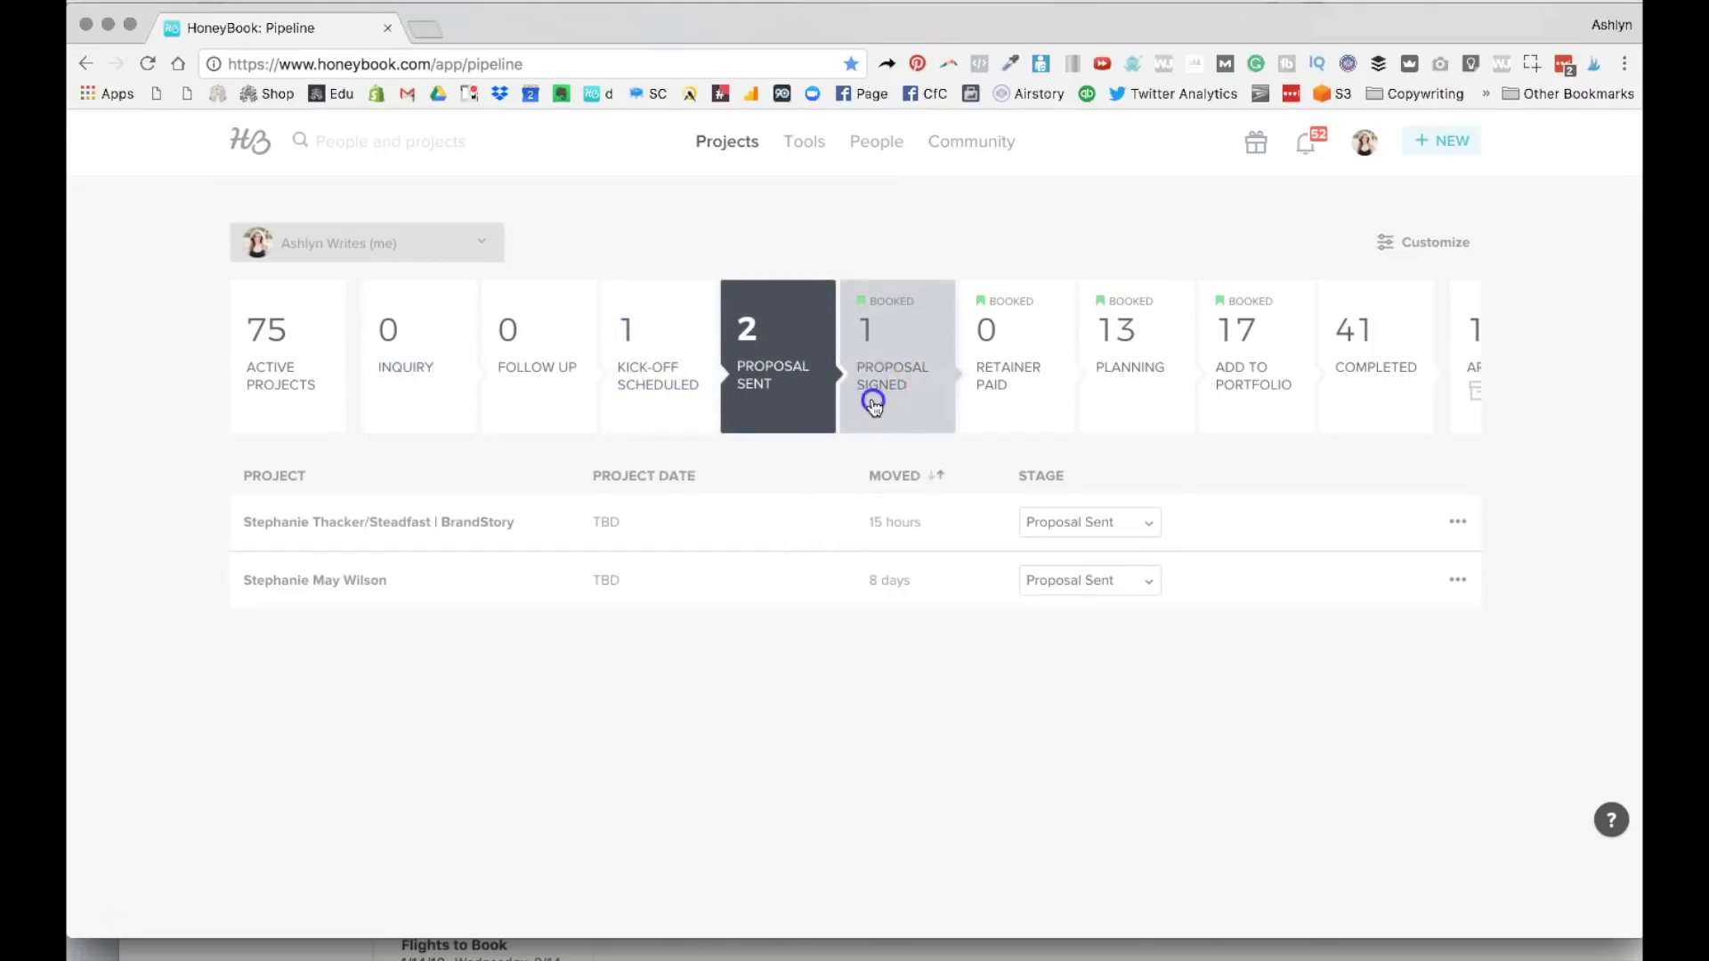
click(987, 374)
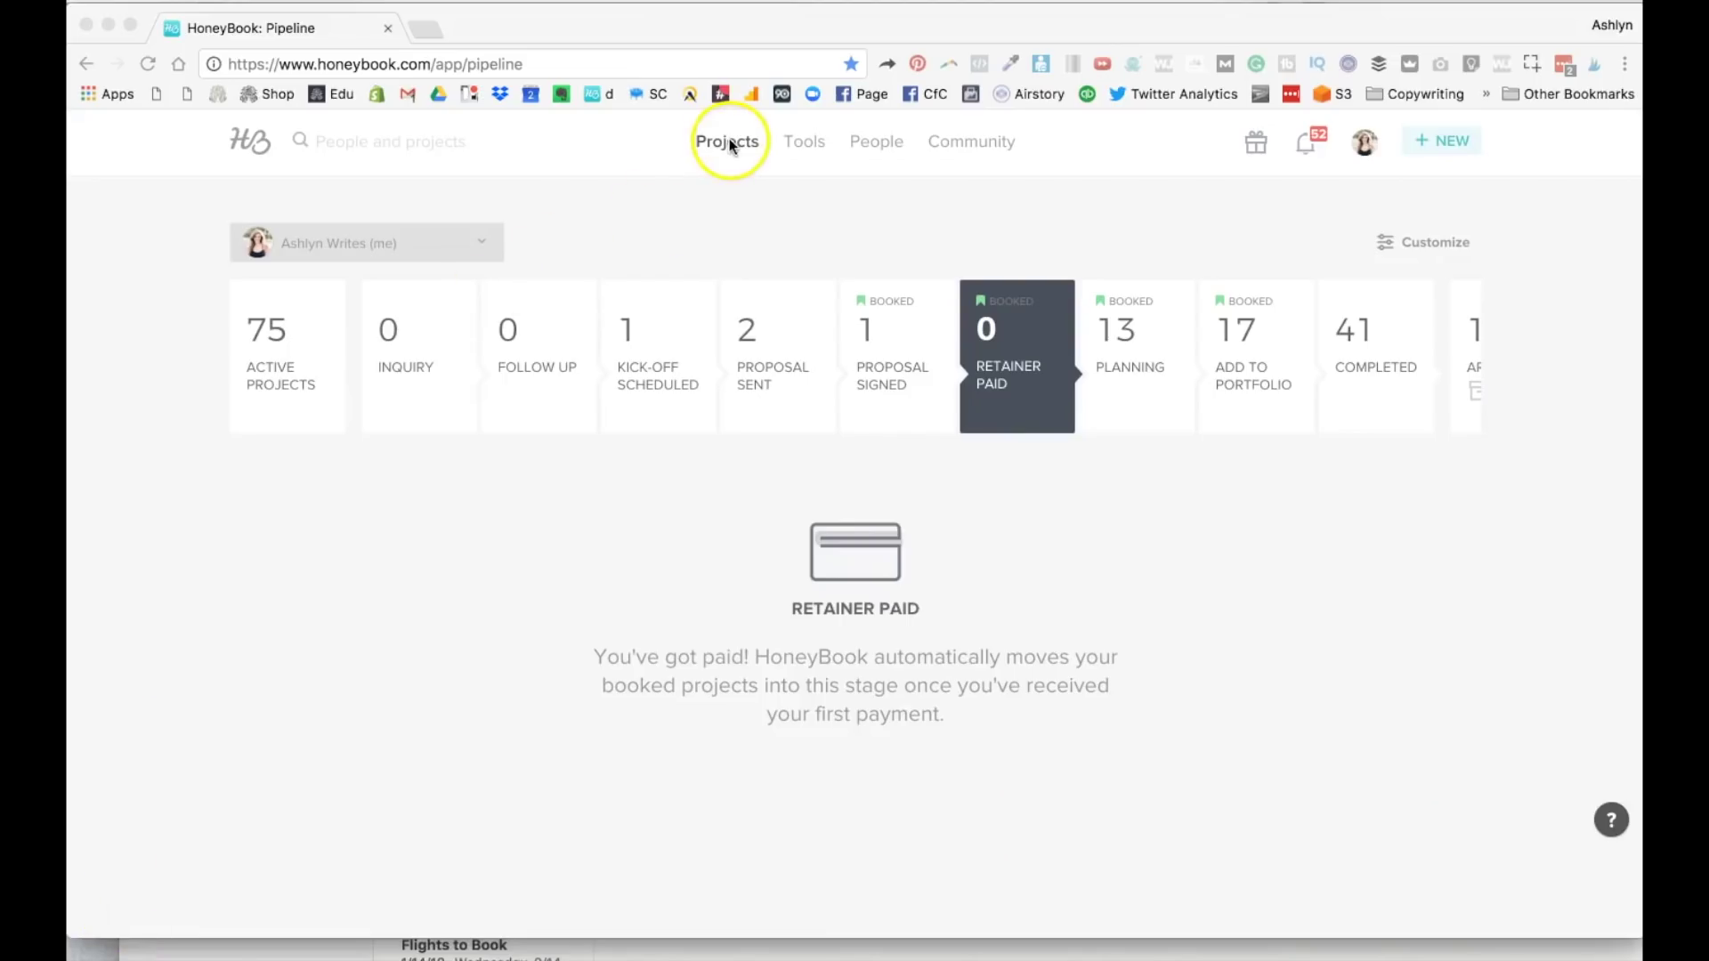
click(801, 142)
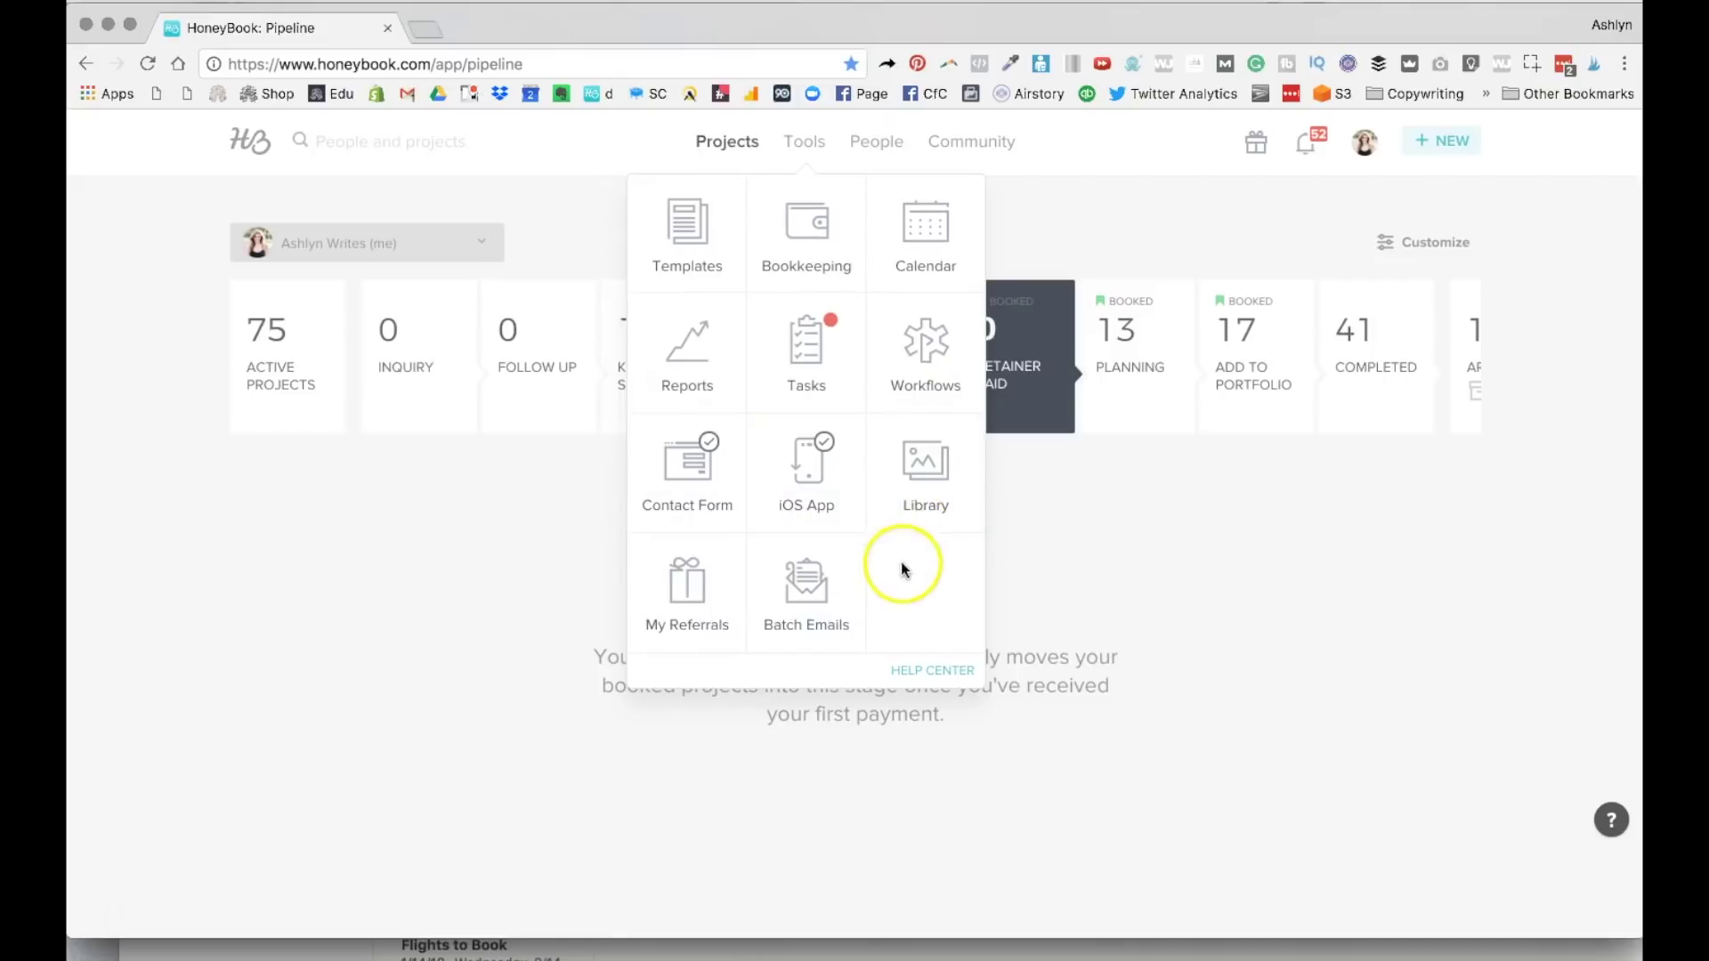
Open the Email Signature template from Templates and select its out-of-office dates paragraph
click(699, 254)
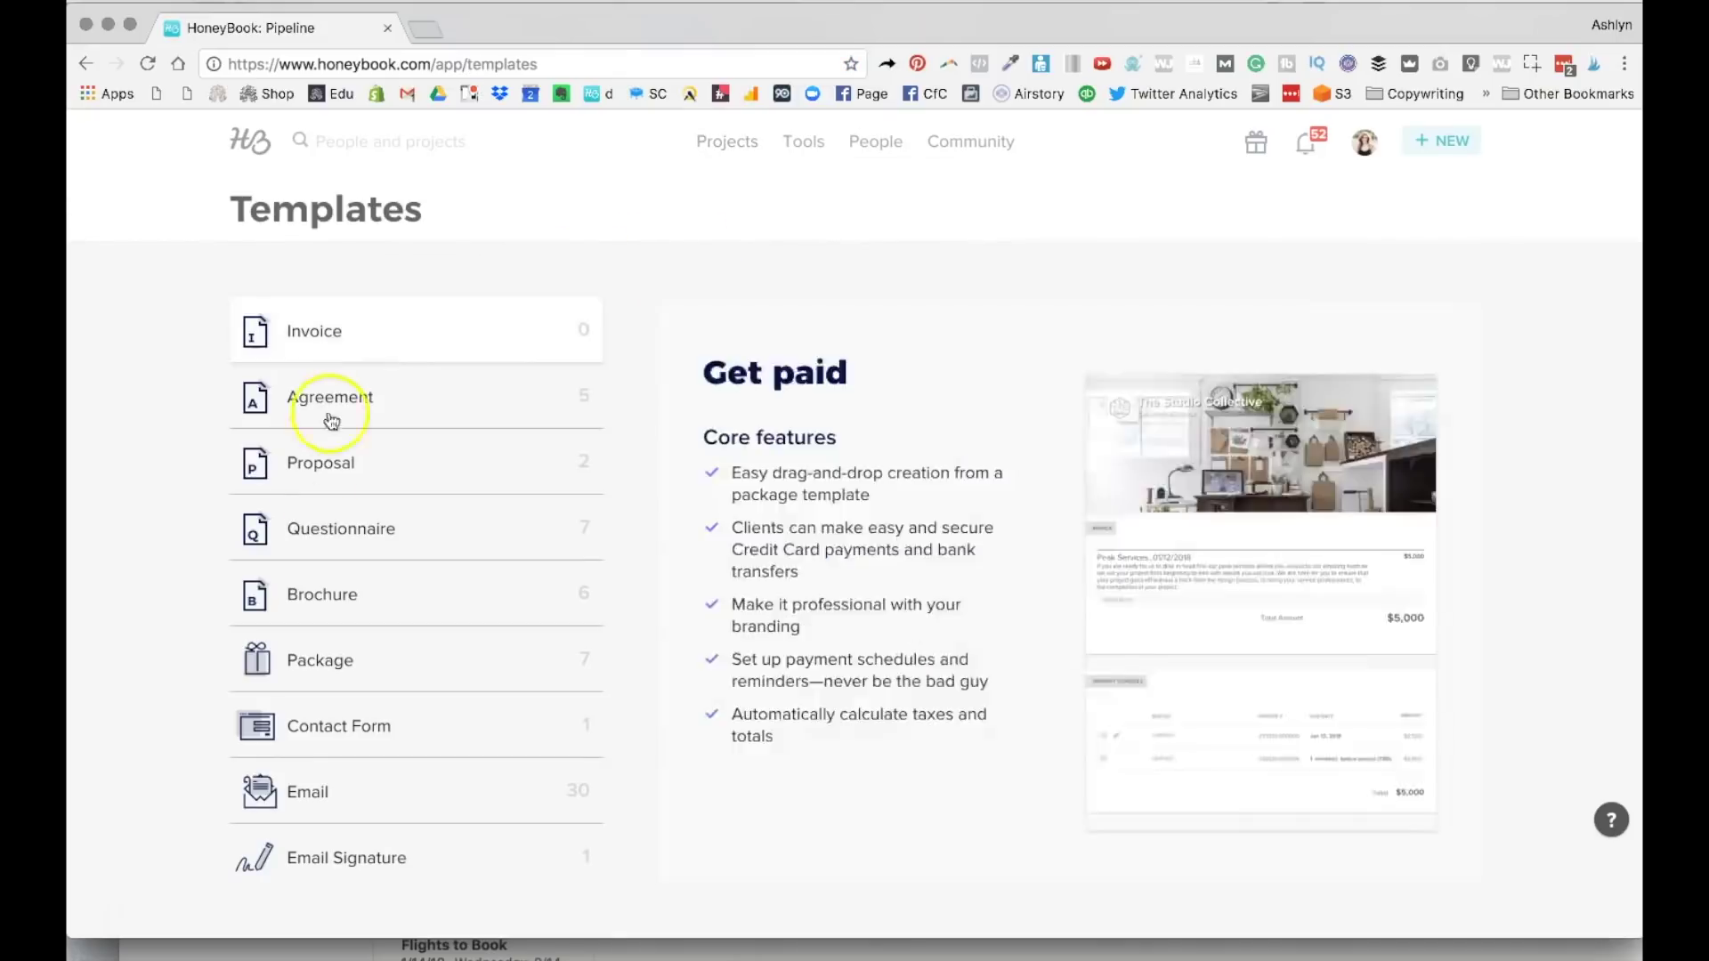
click(326, 850)
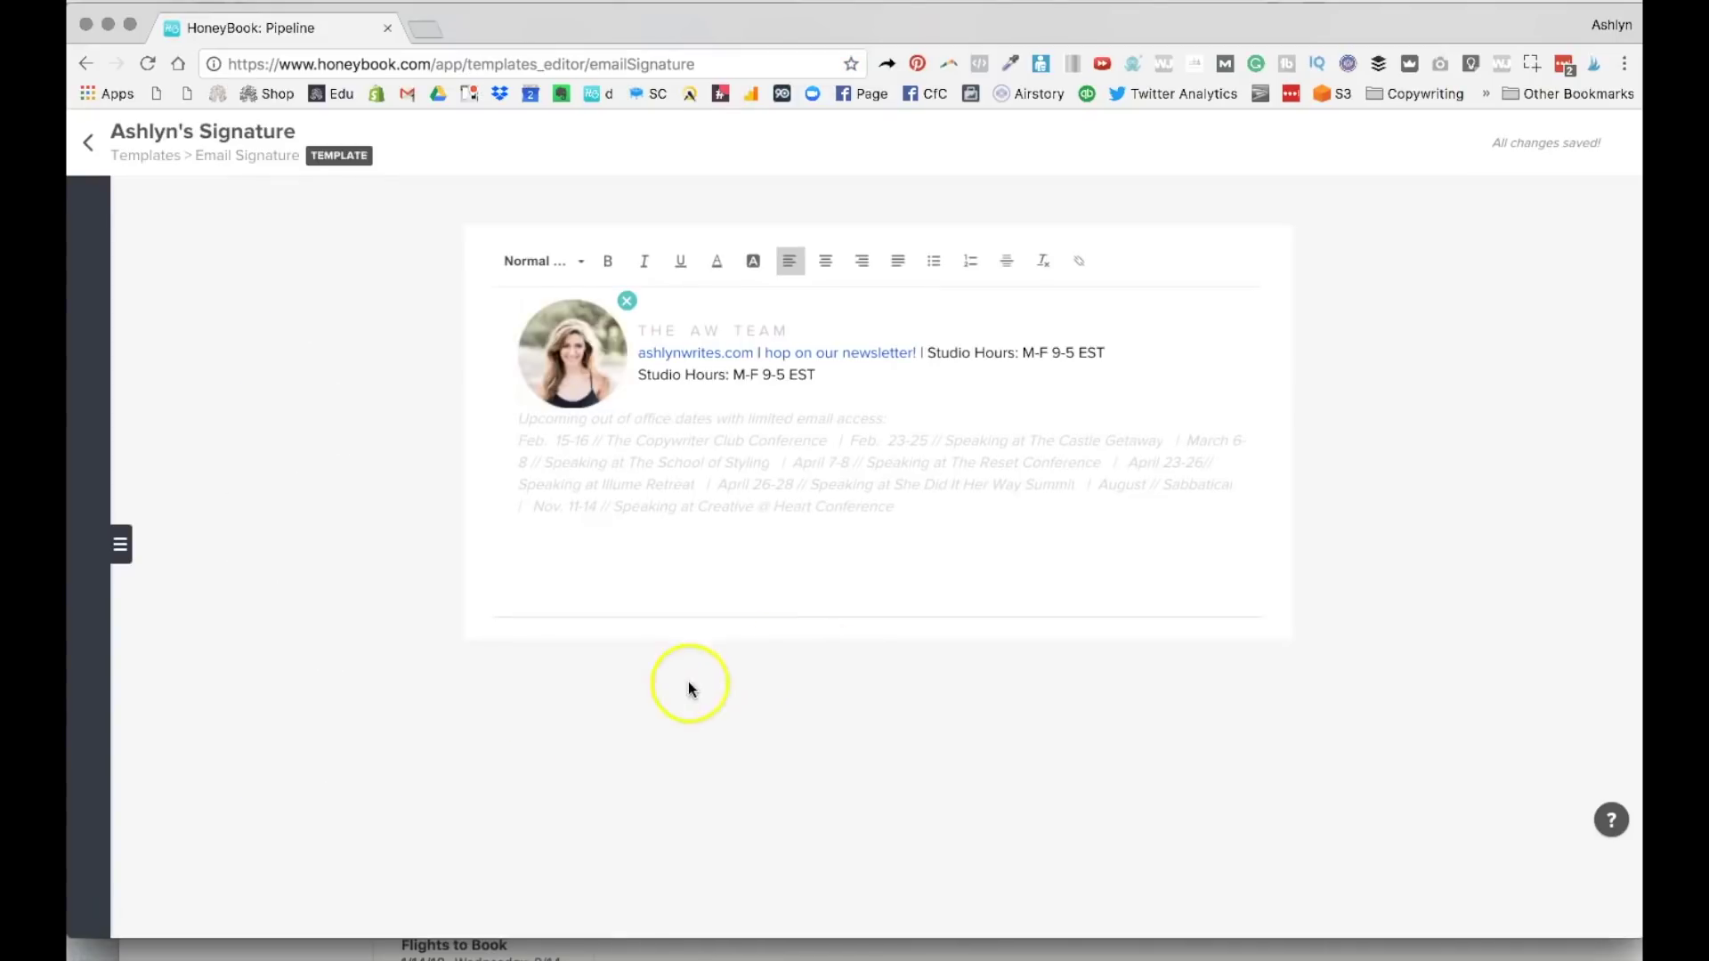
click(120, 546)
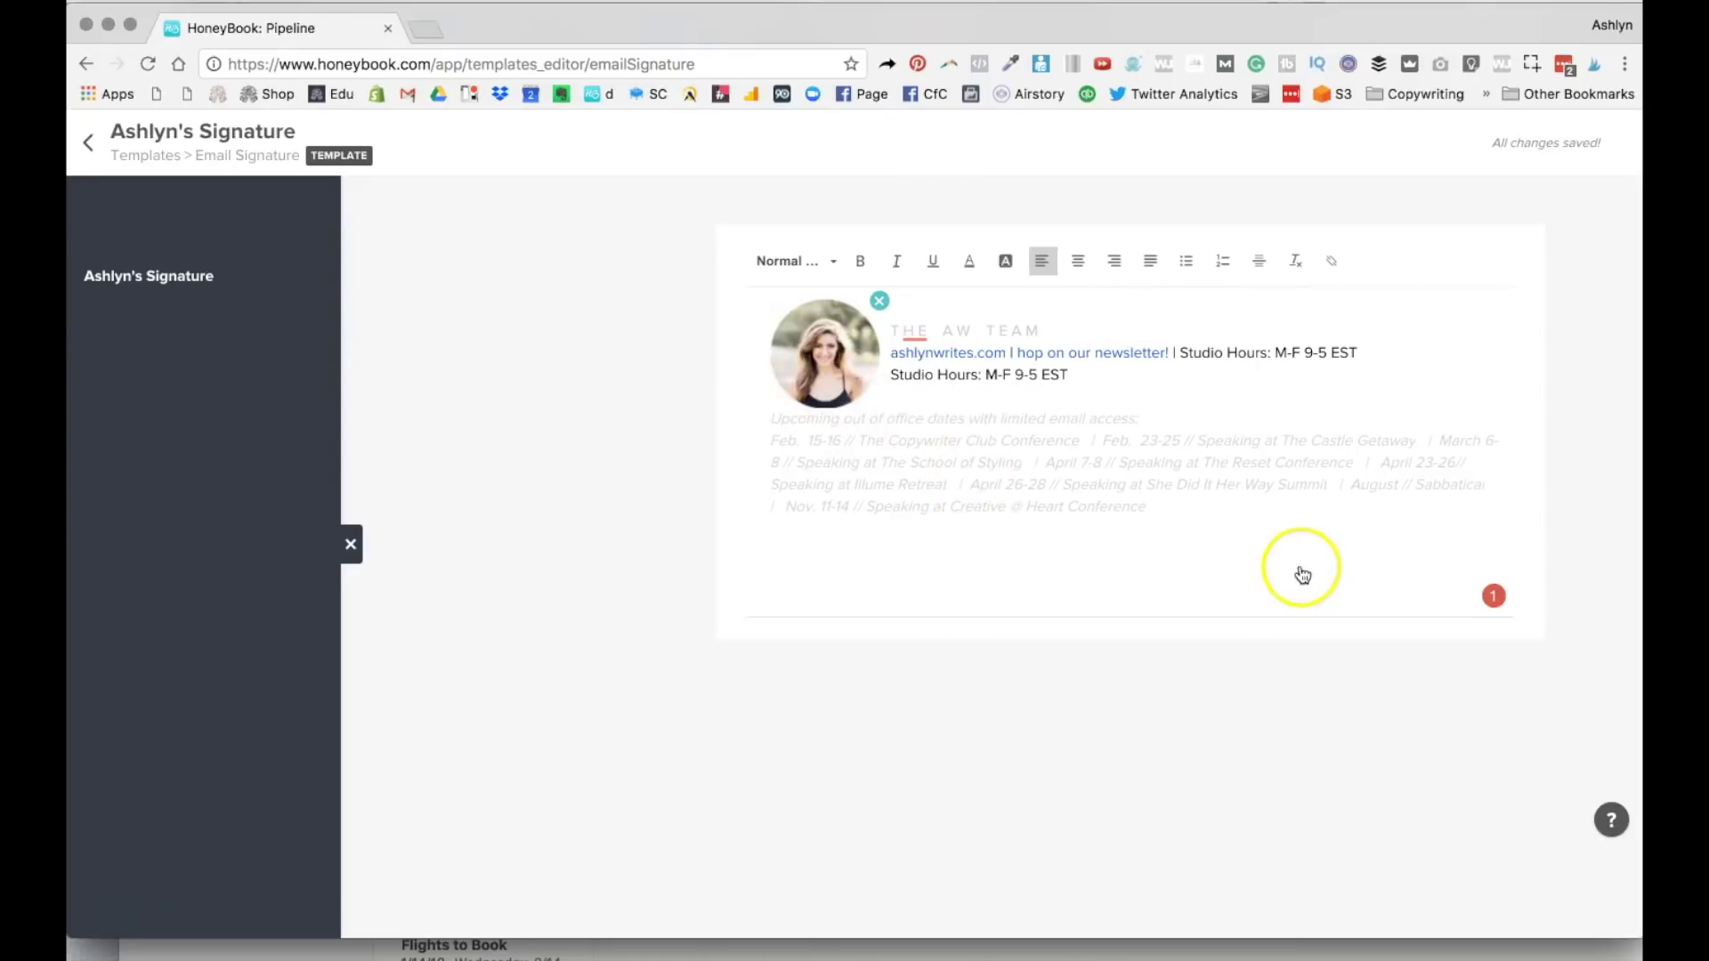
click(350, 544)
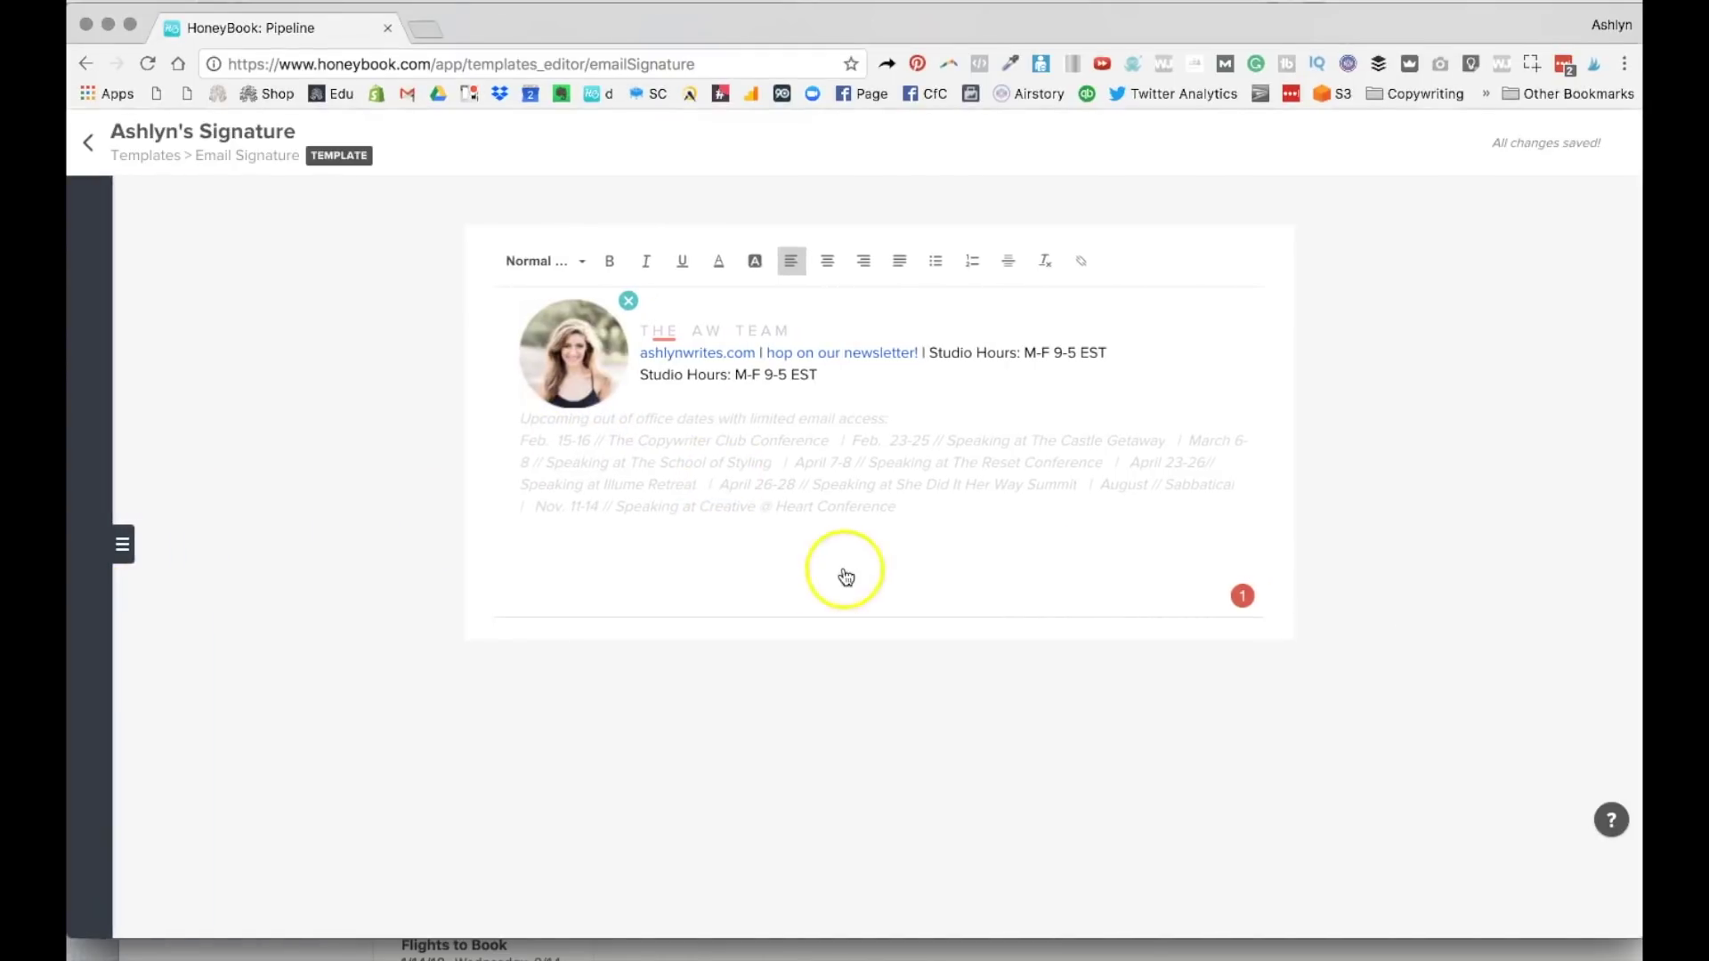
click(857, 549)
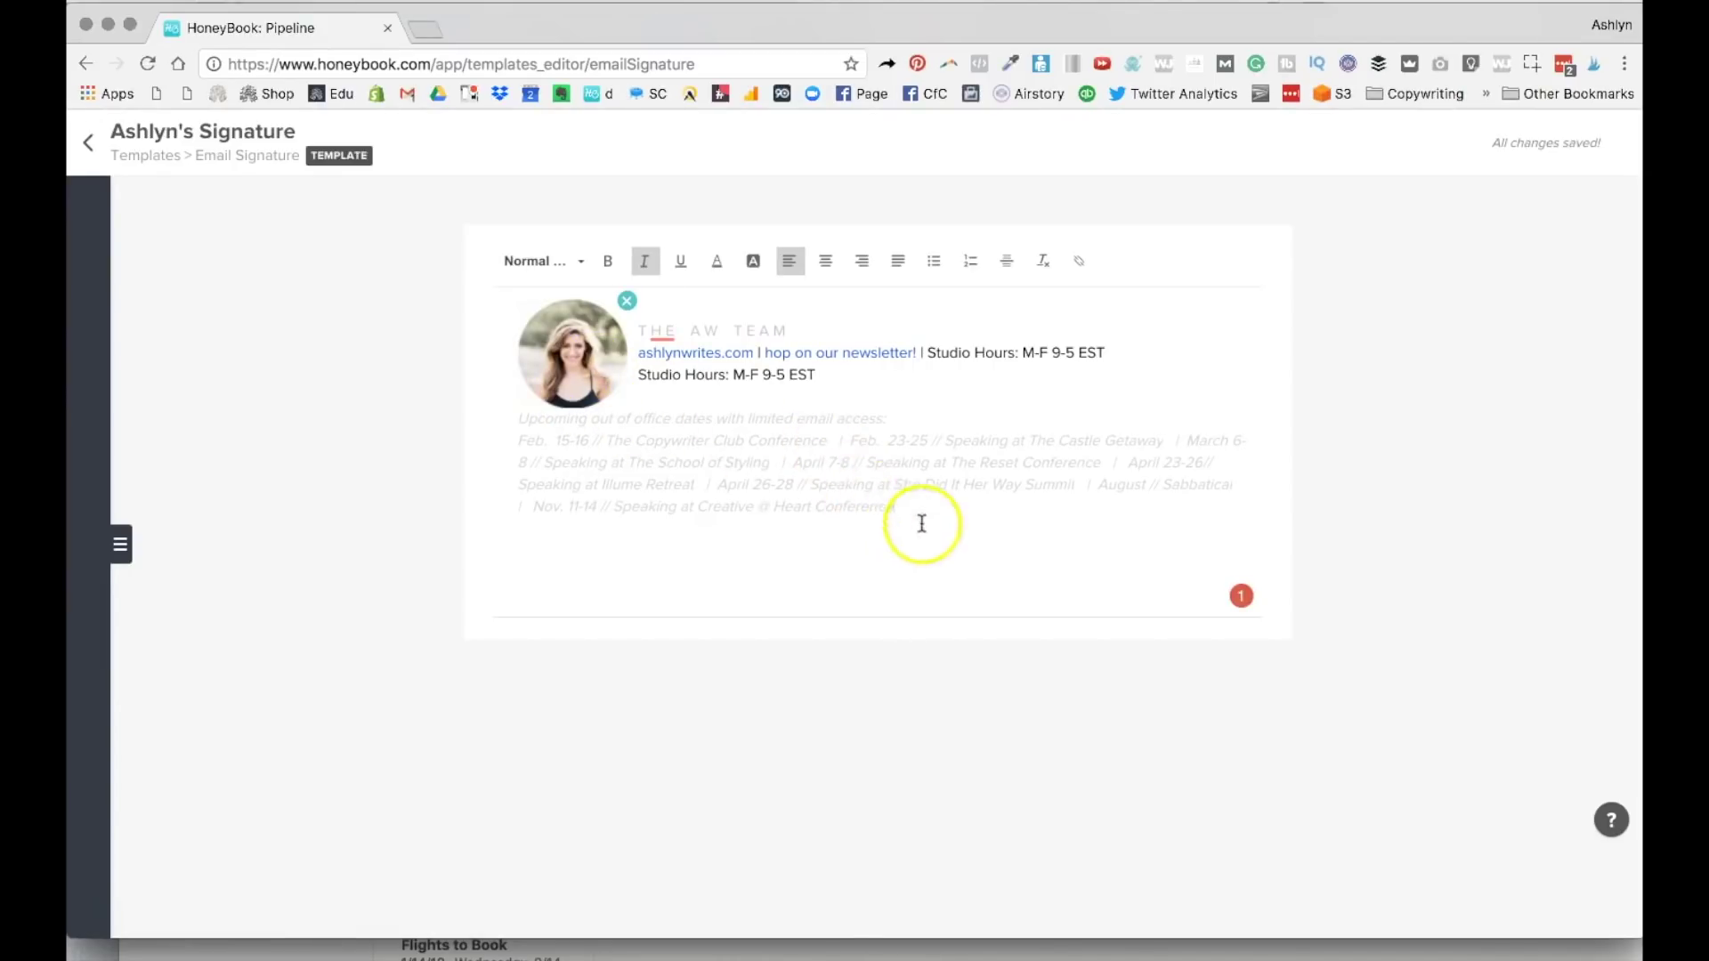
drag(920, 522, 473, 446)
click(720, 552)
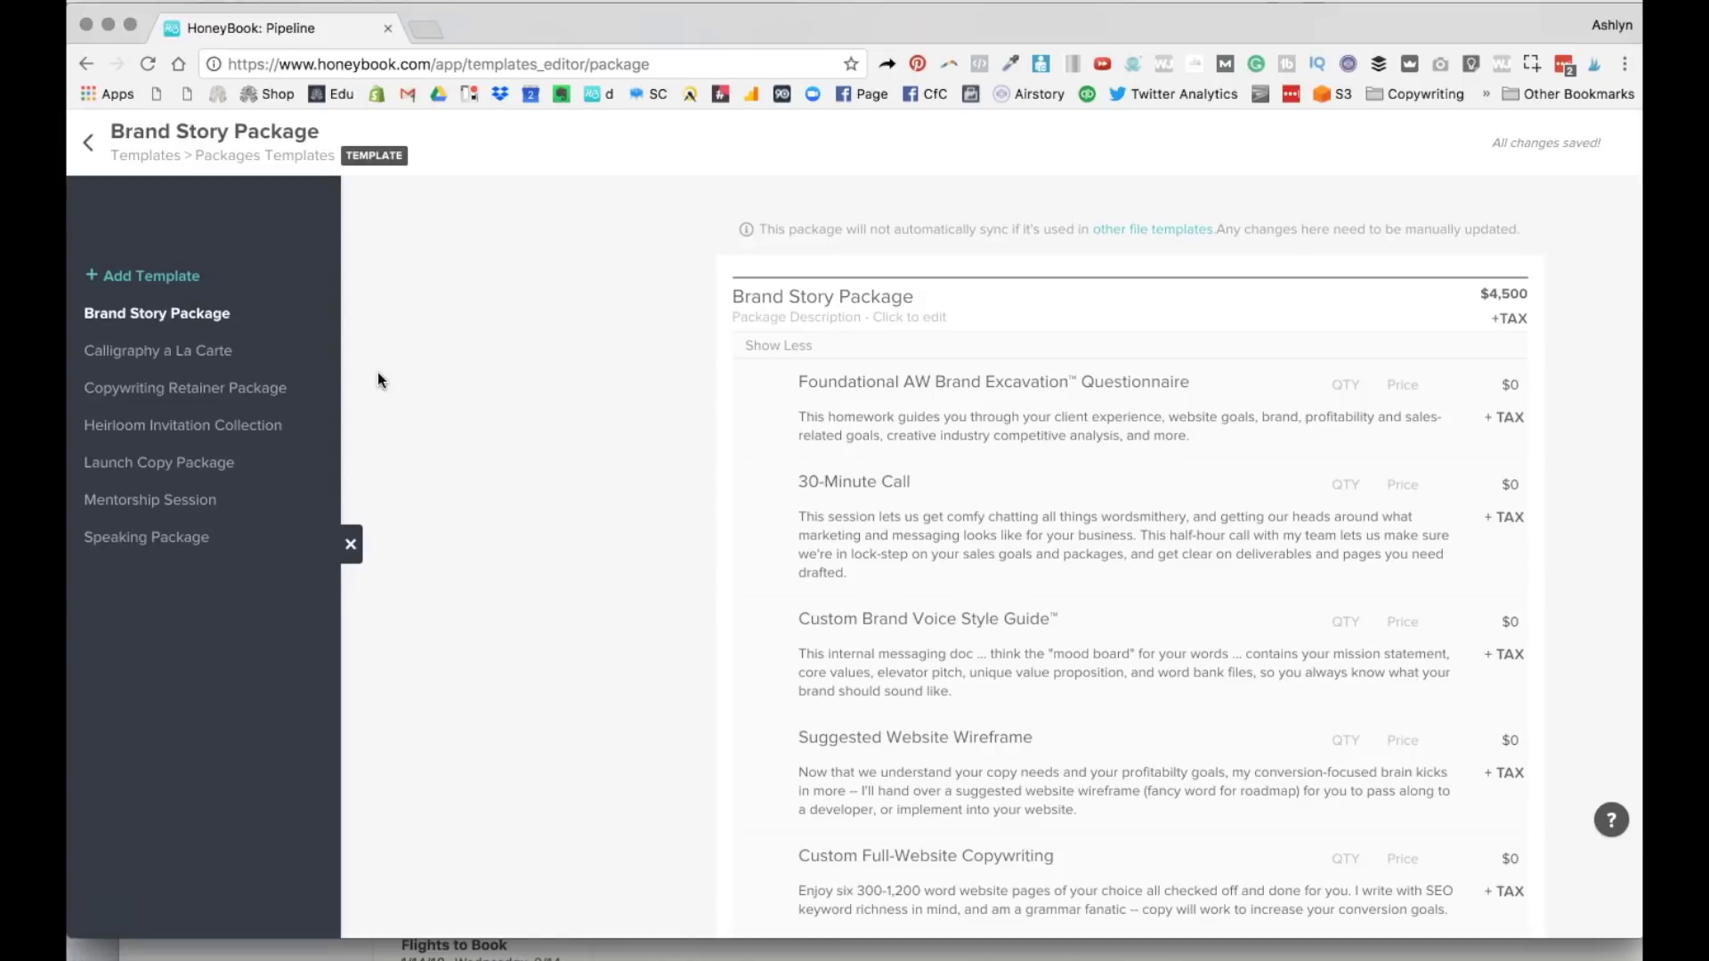
Review the Brand Story Package's 30-Minute Call description, then load the Copywriting Retainer Package
scroll(378, 372, down, 5)
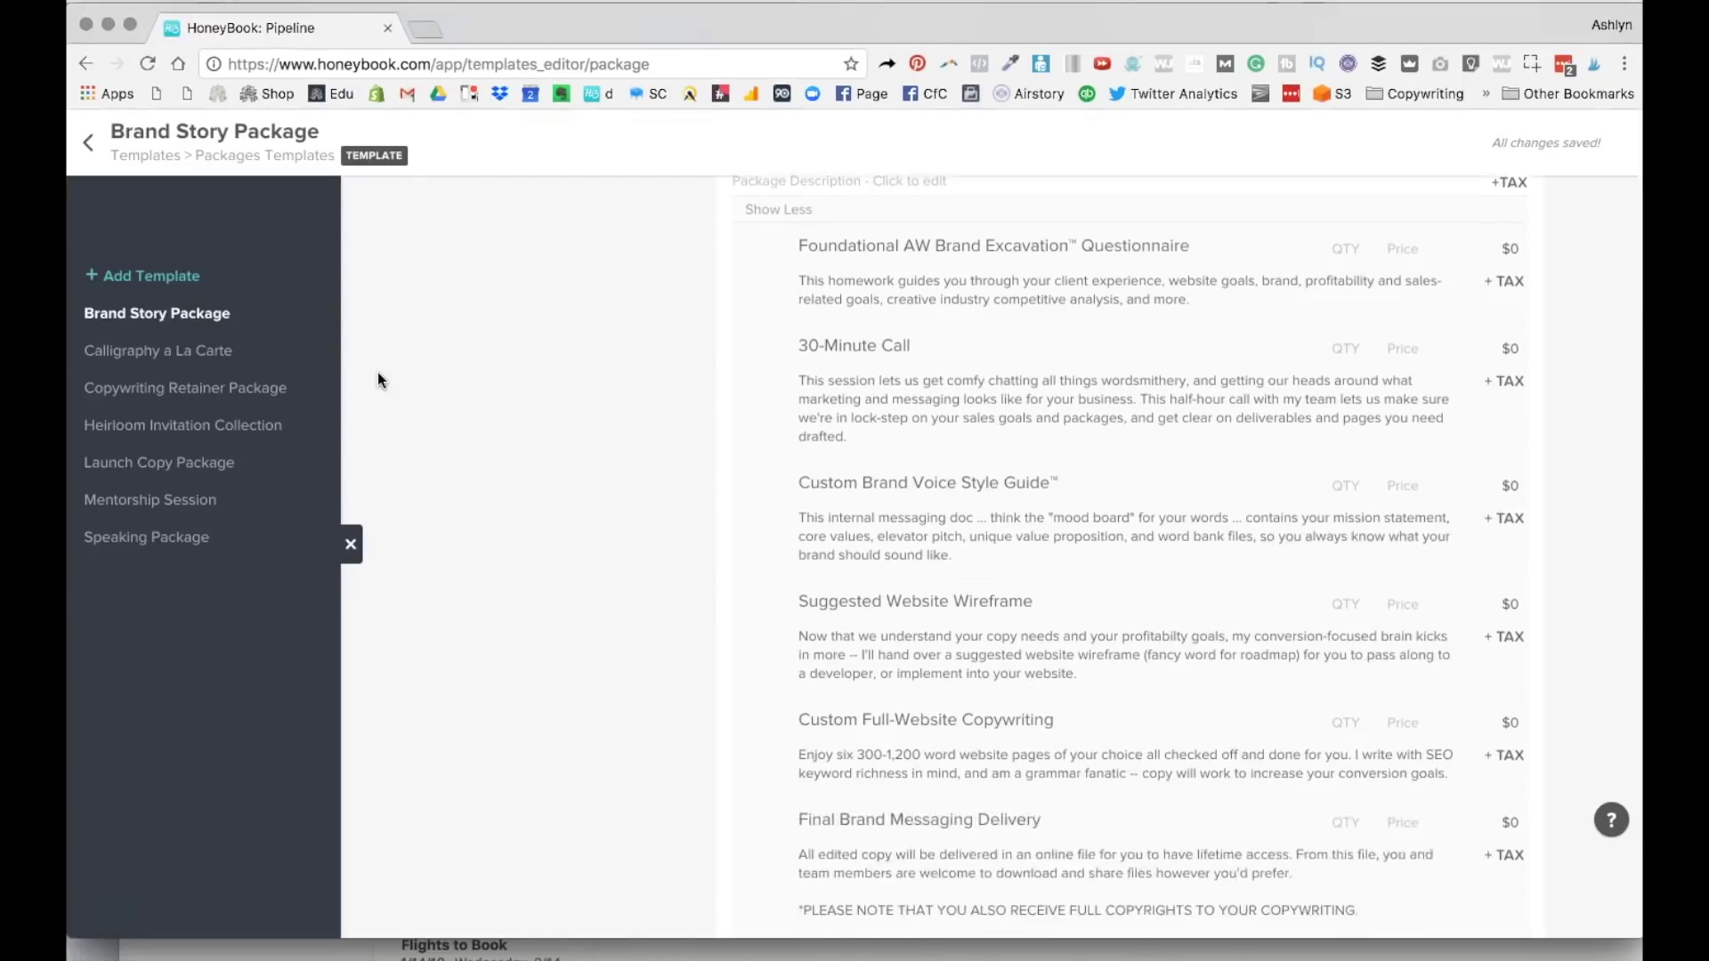
scroll(377, 372, up, 5)
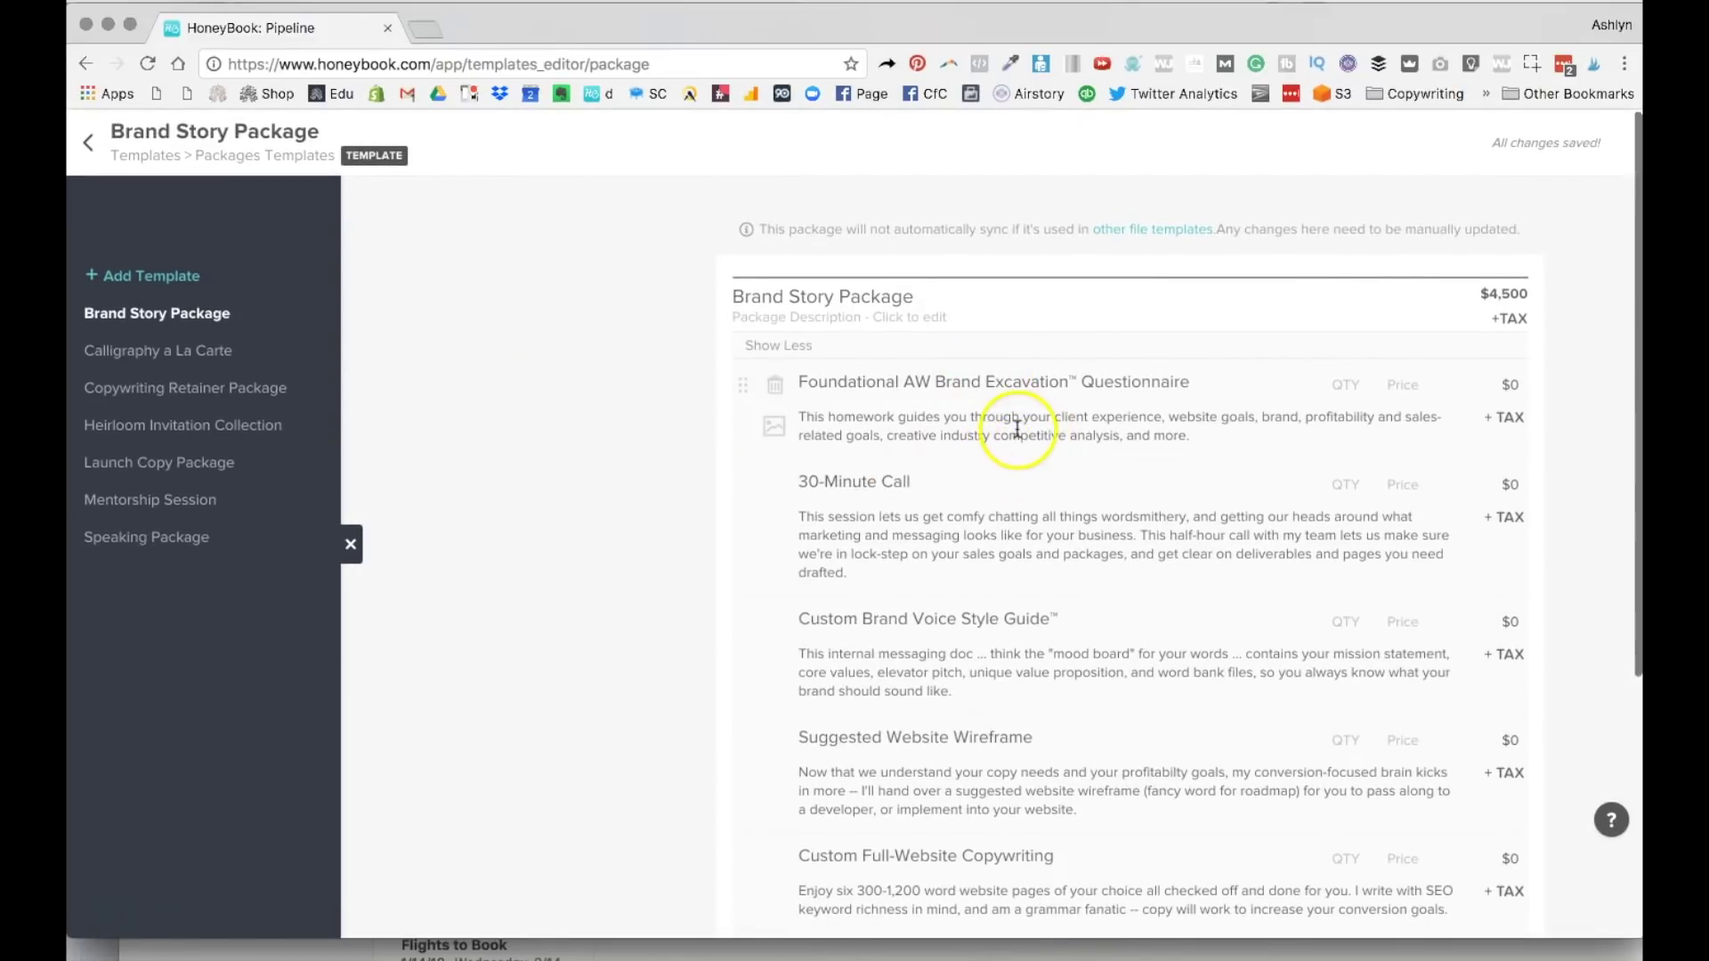
triple_click(811, 503)
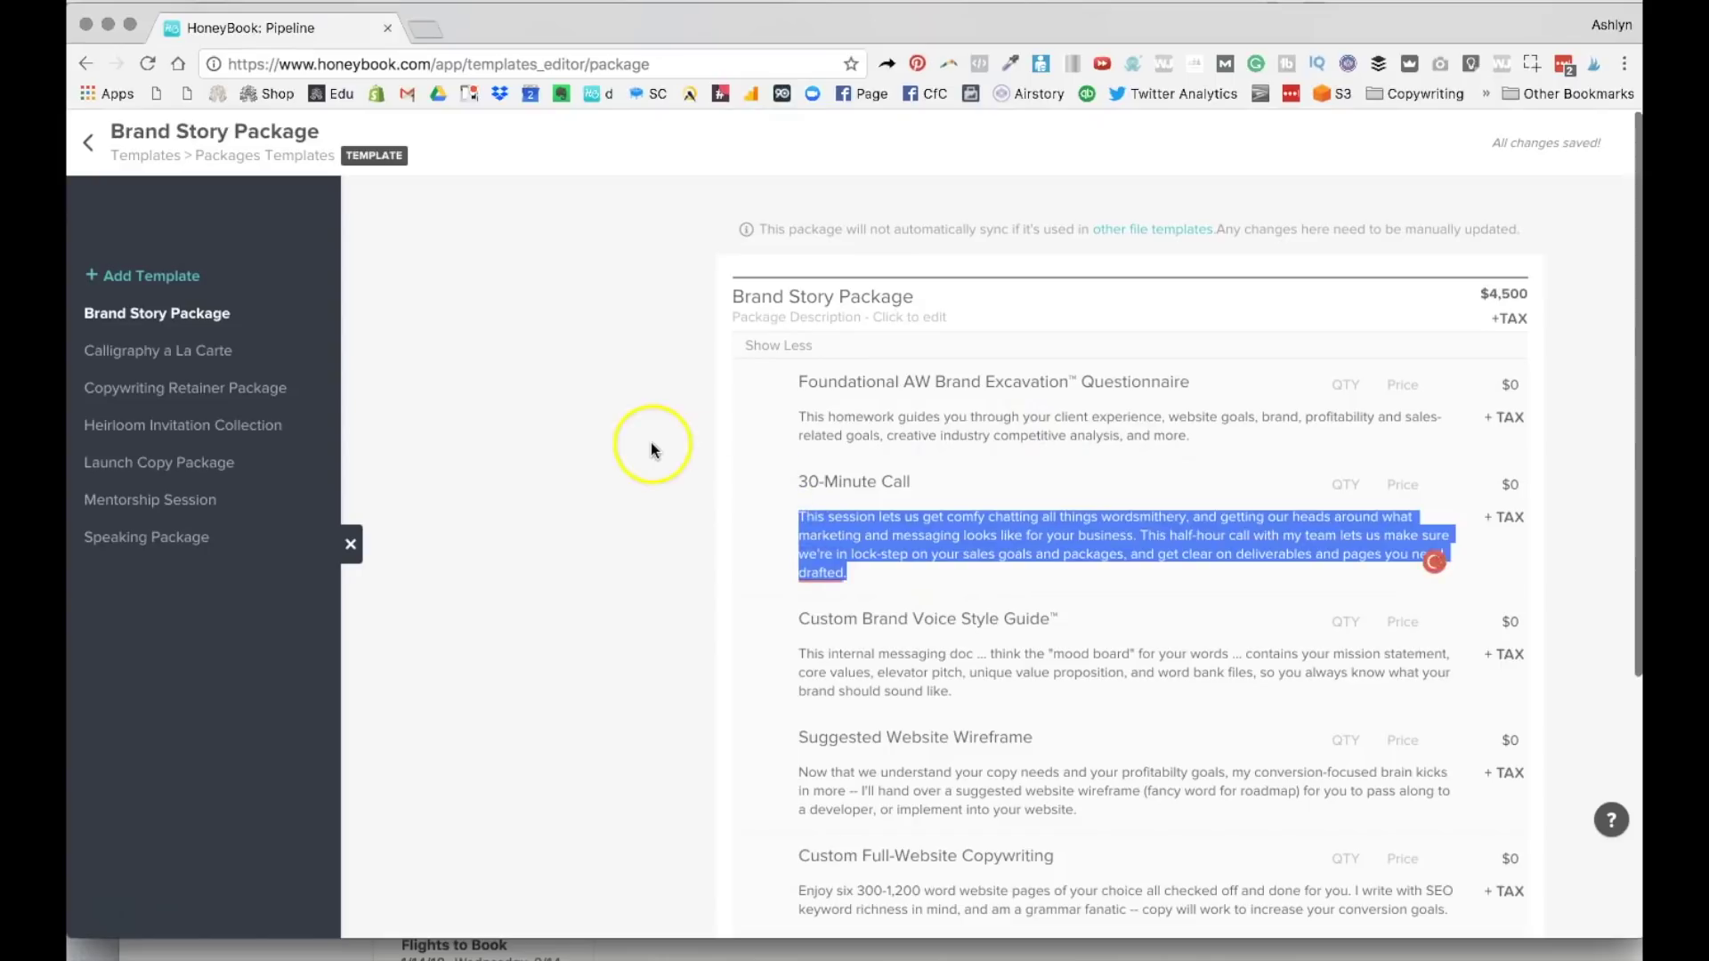
scroll(649, 442, down, 3)
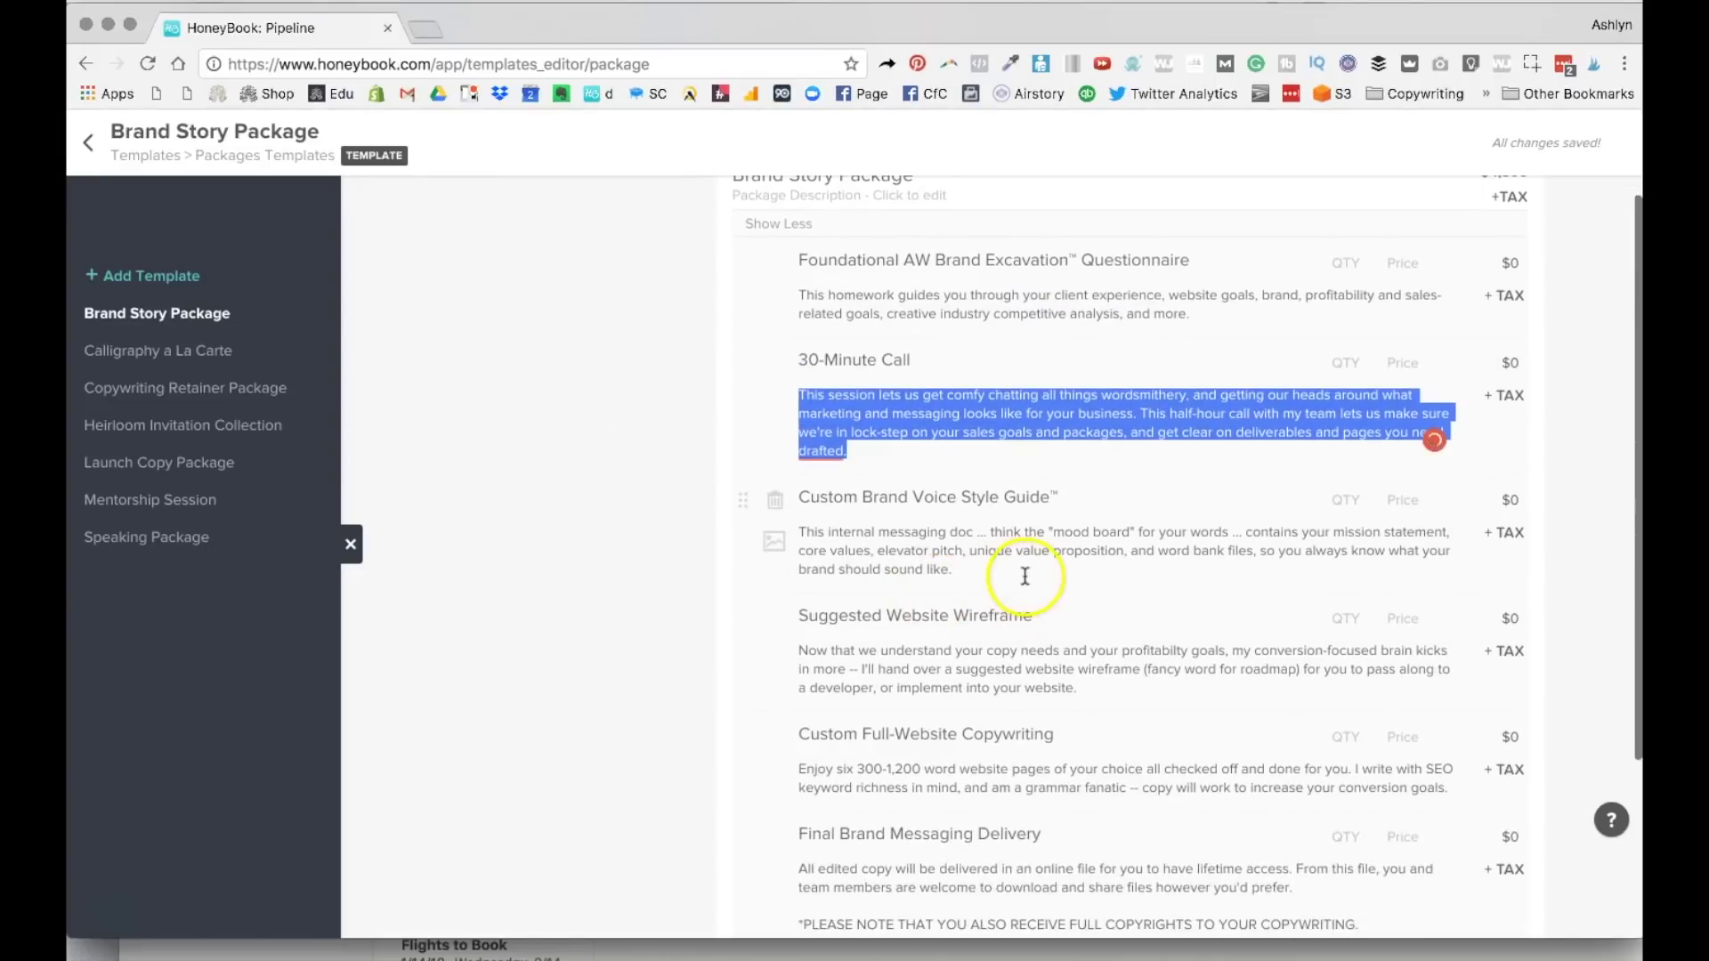
scroll(1024, 576, up, 3)
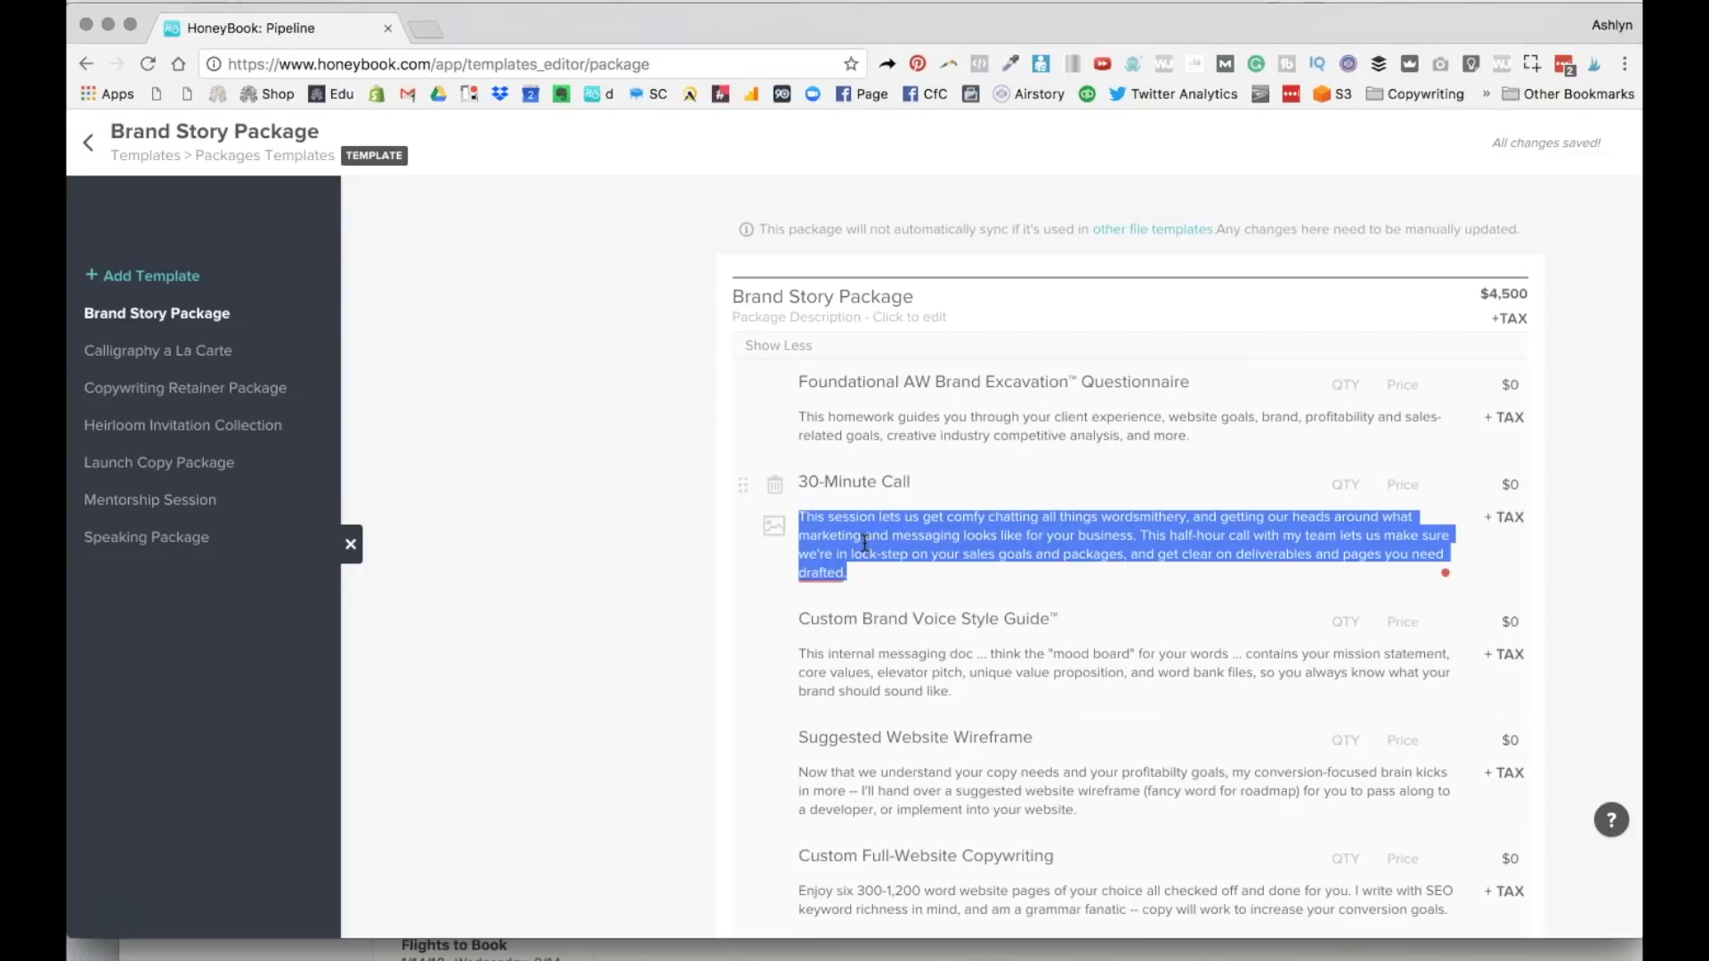
scroll(1002, 447, down, 8)
scroll(1002, 447, up, 8)
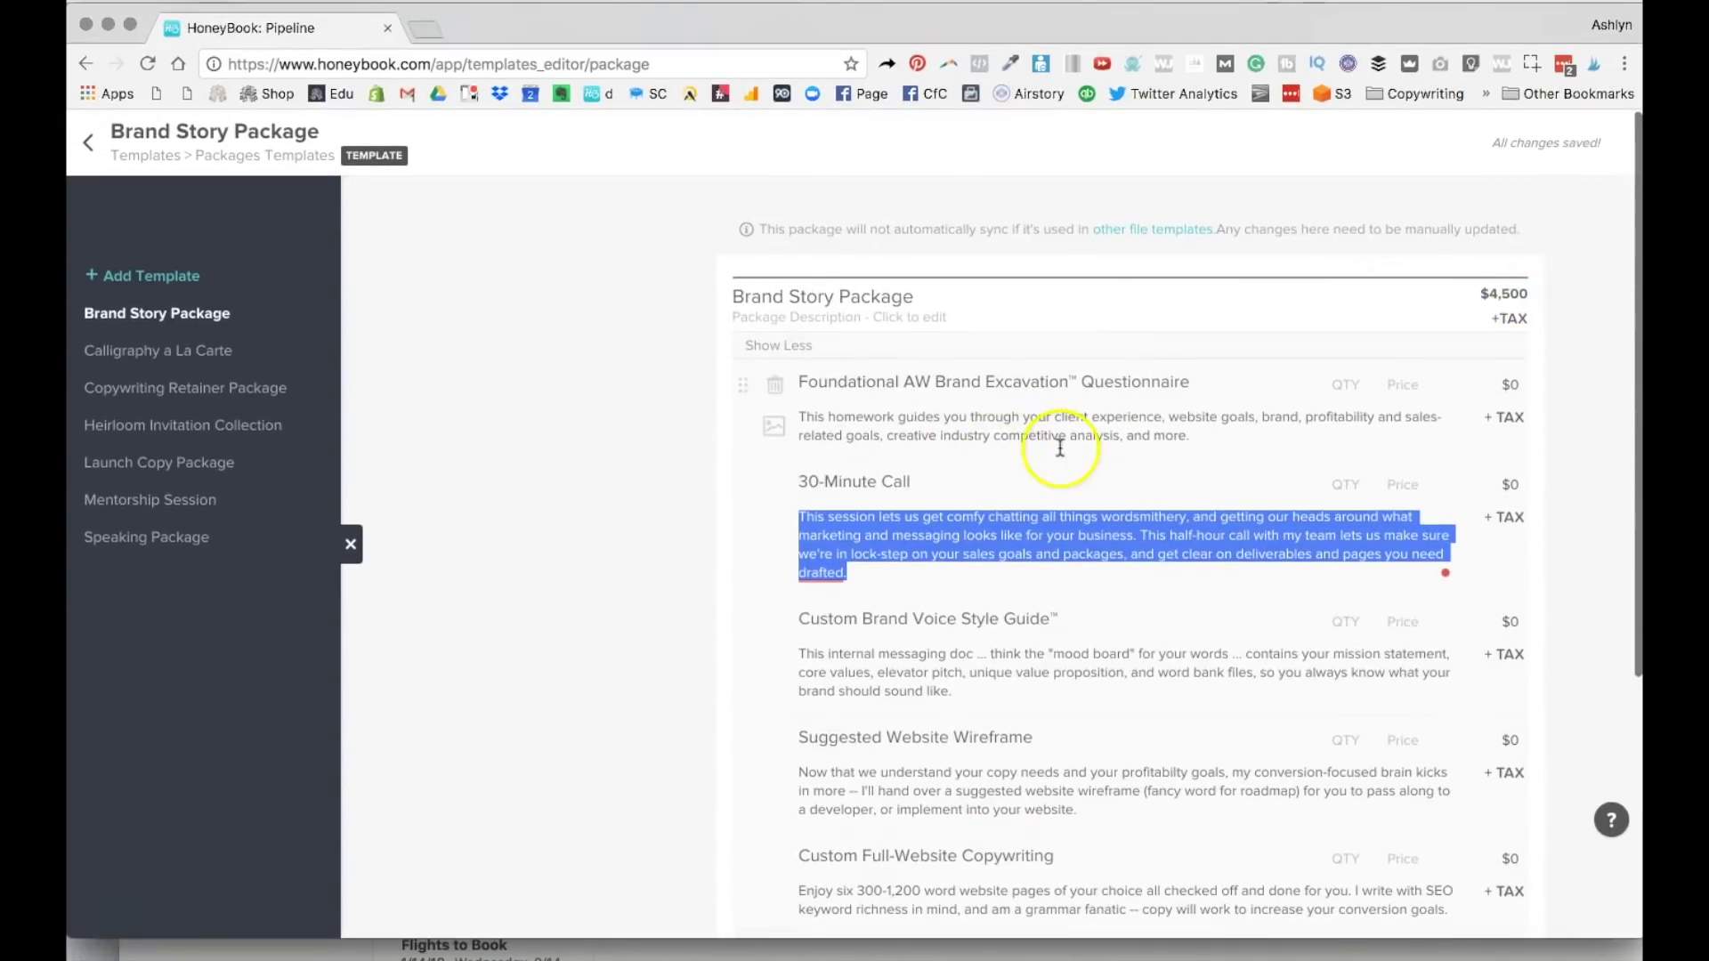
scroll(541, 427, down, 8)
scroll(541, 427, up, 8)
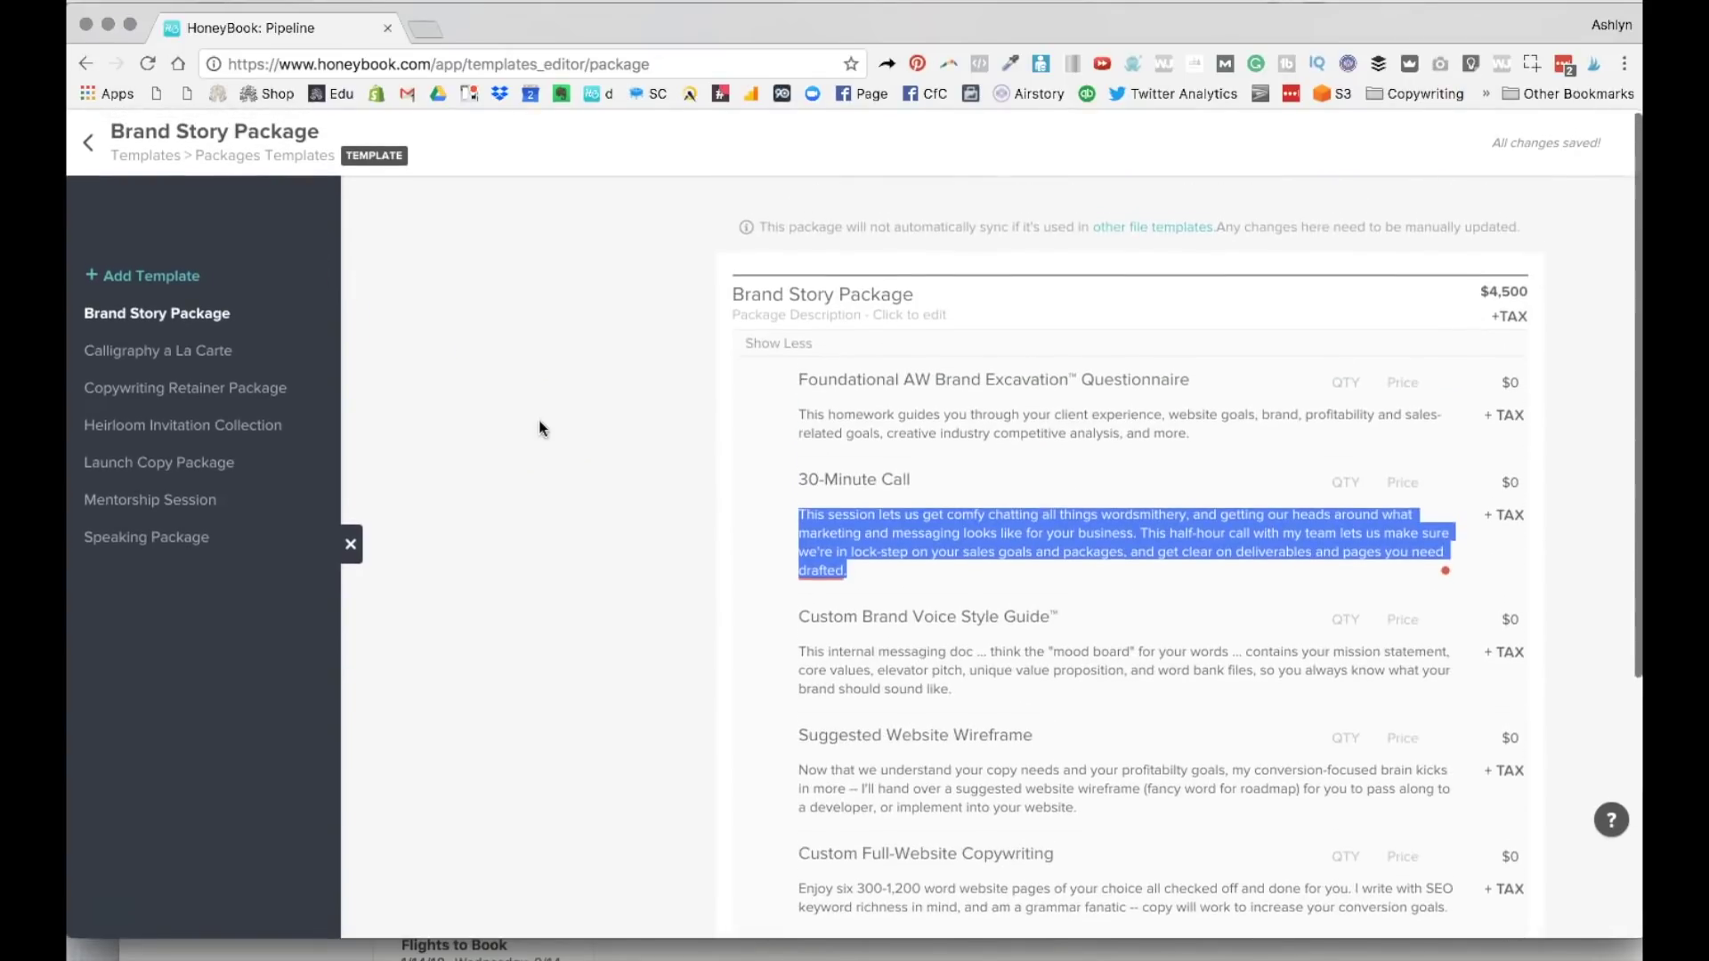
click(225, 390)
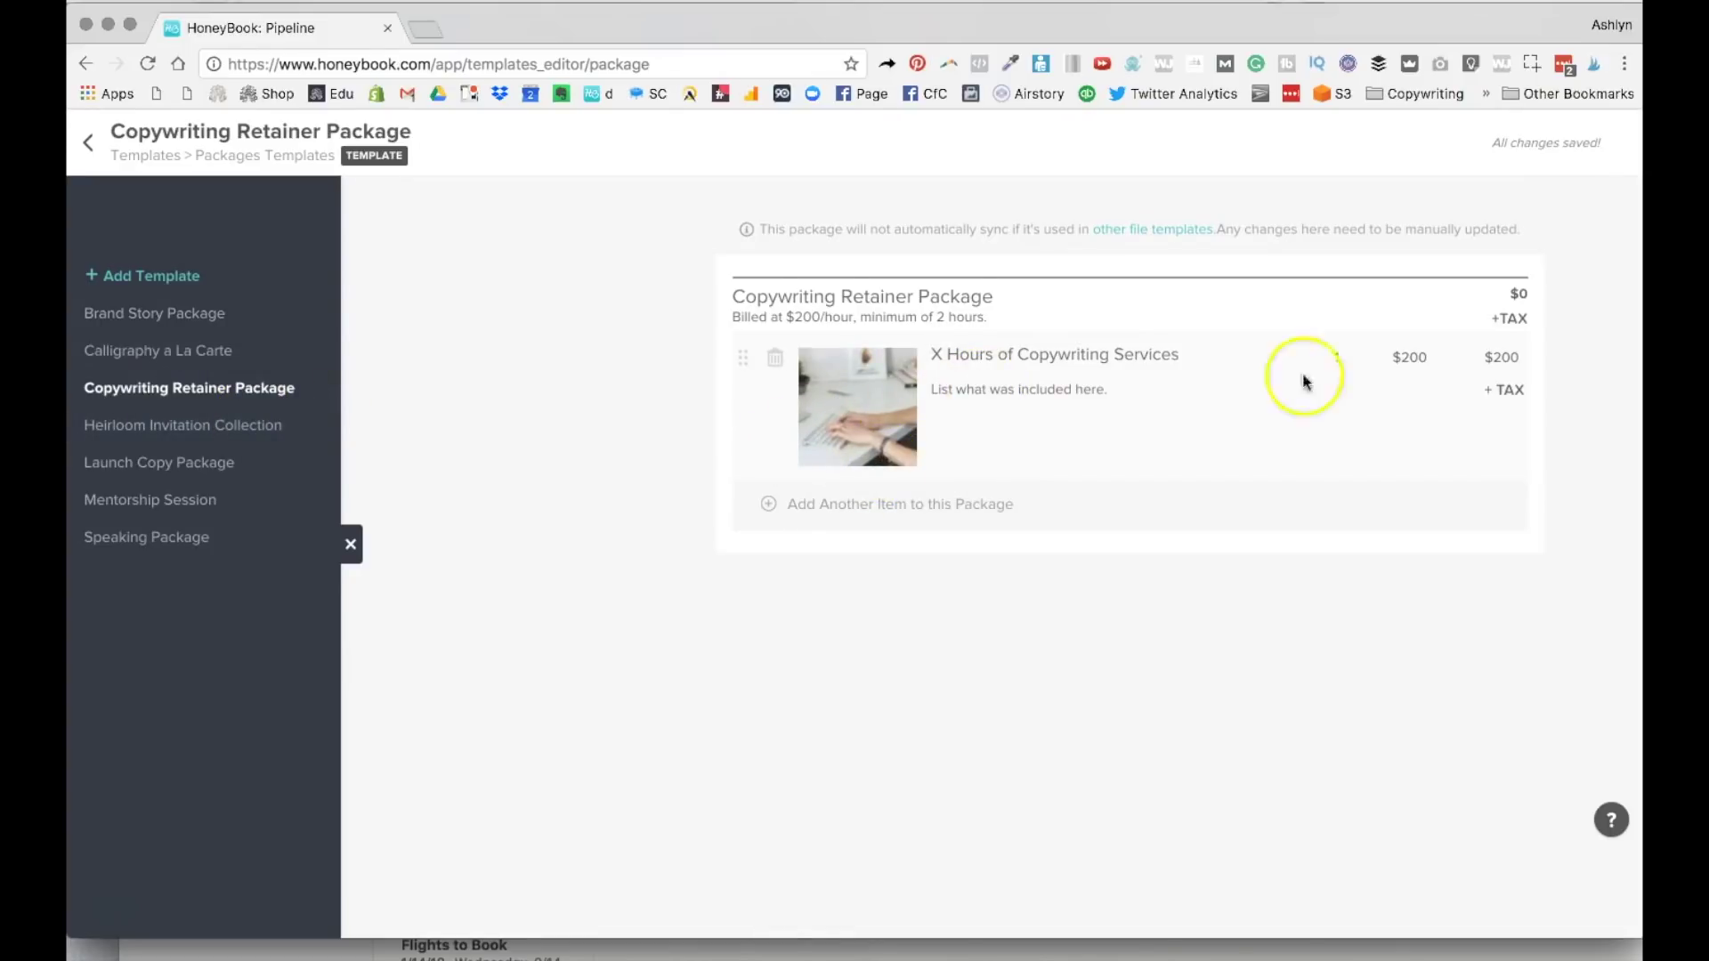
Select the $200 unit price, then open Heirloom Invitation Collection and scroll through its steps
click(1436, 365)
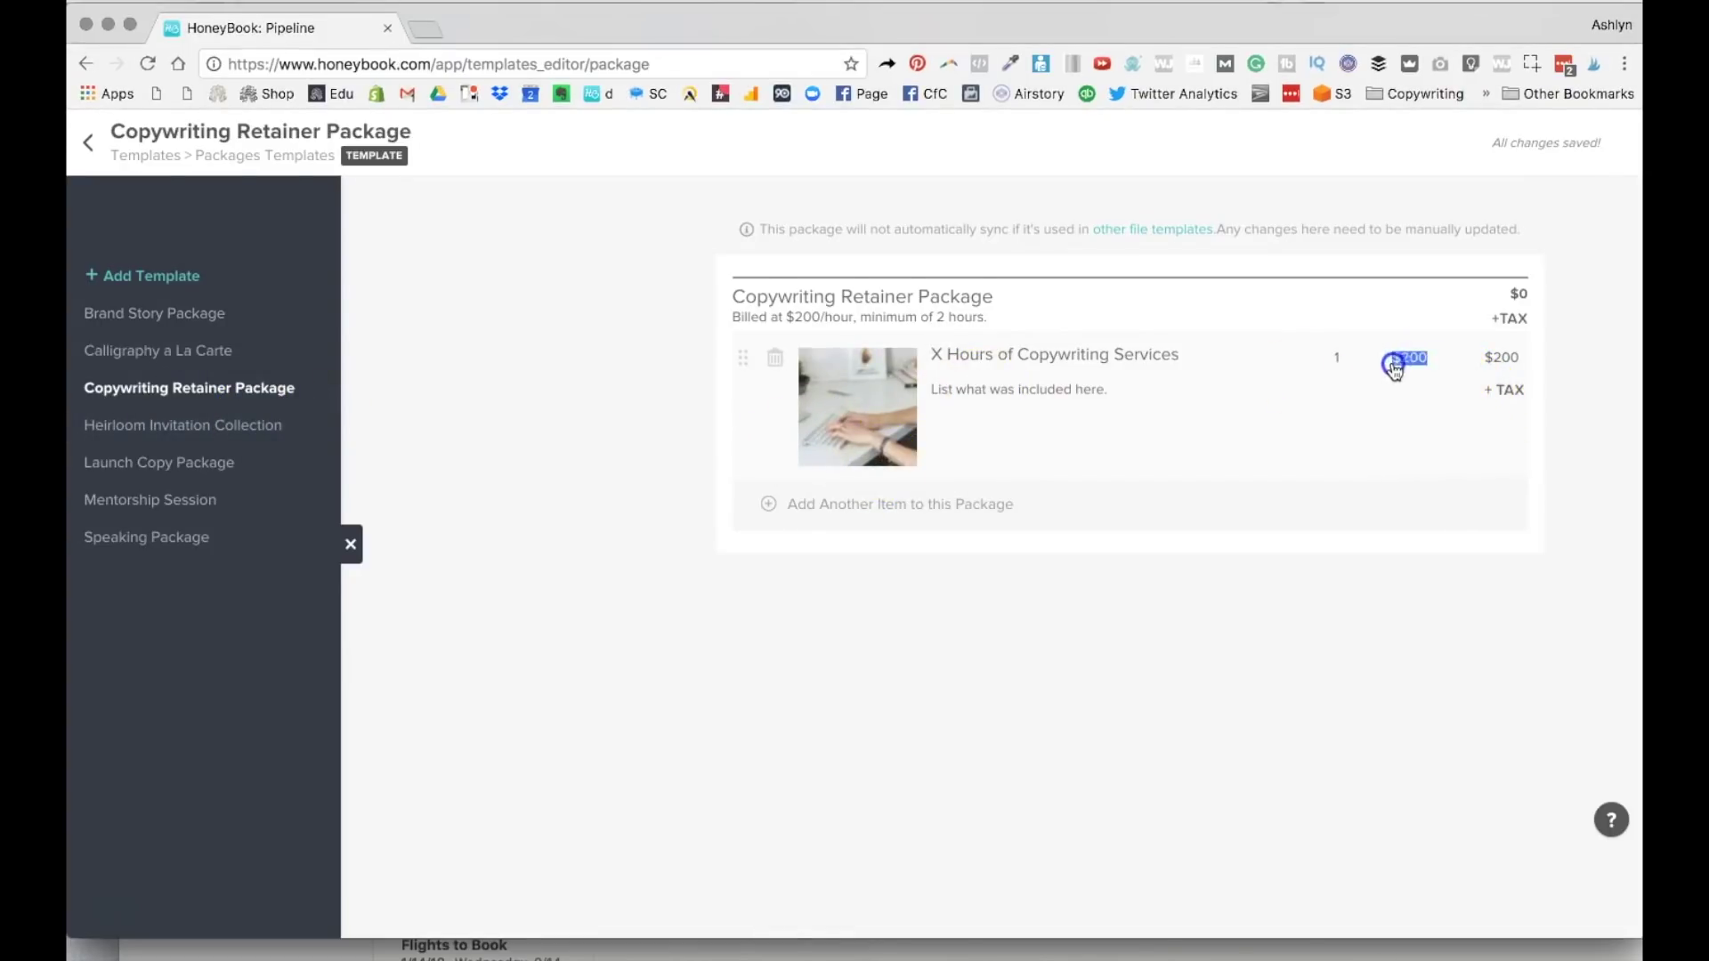
click(119, 545)
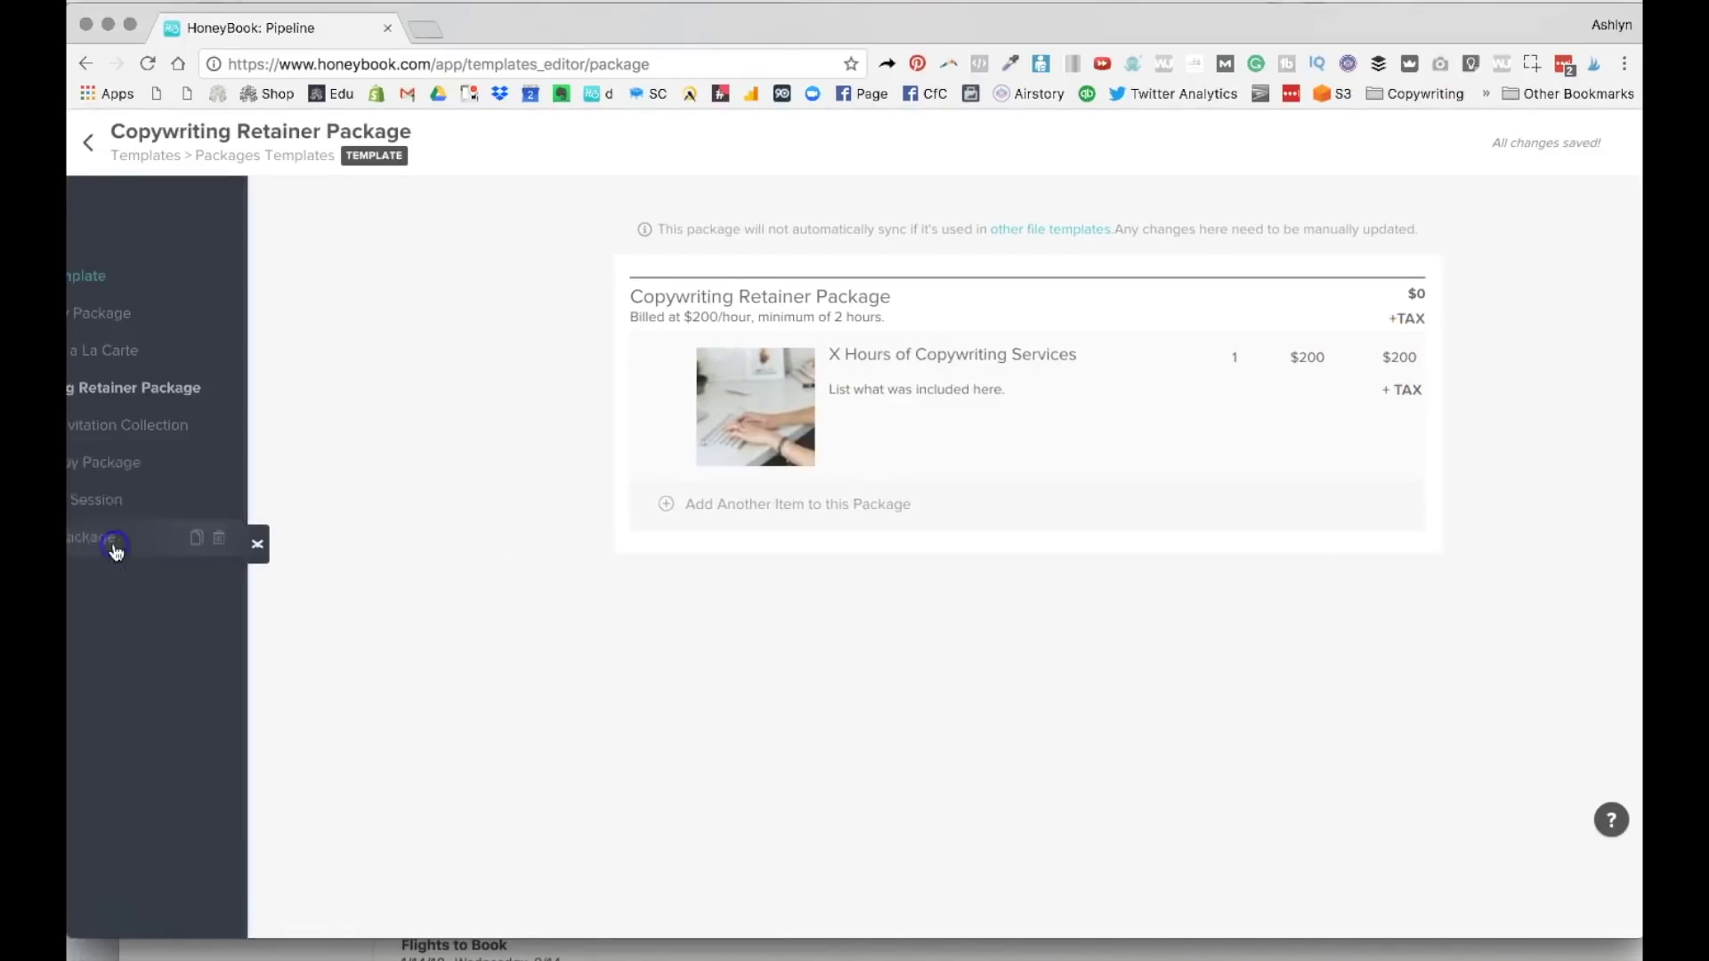
click(230, 426)
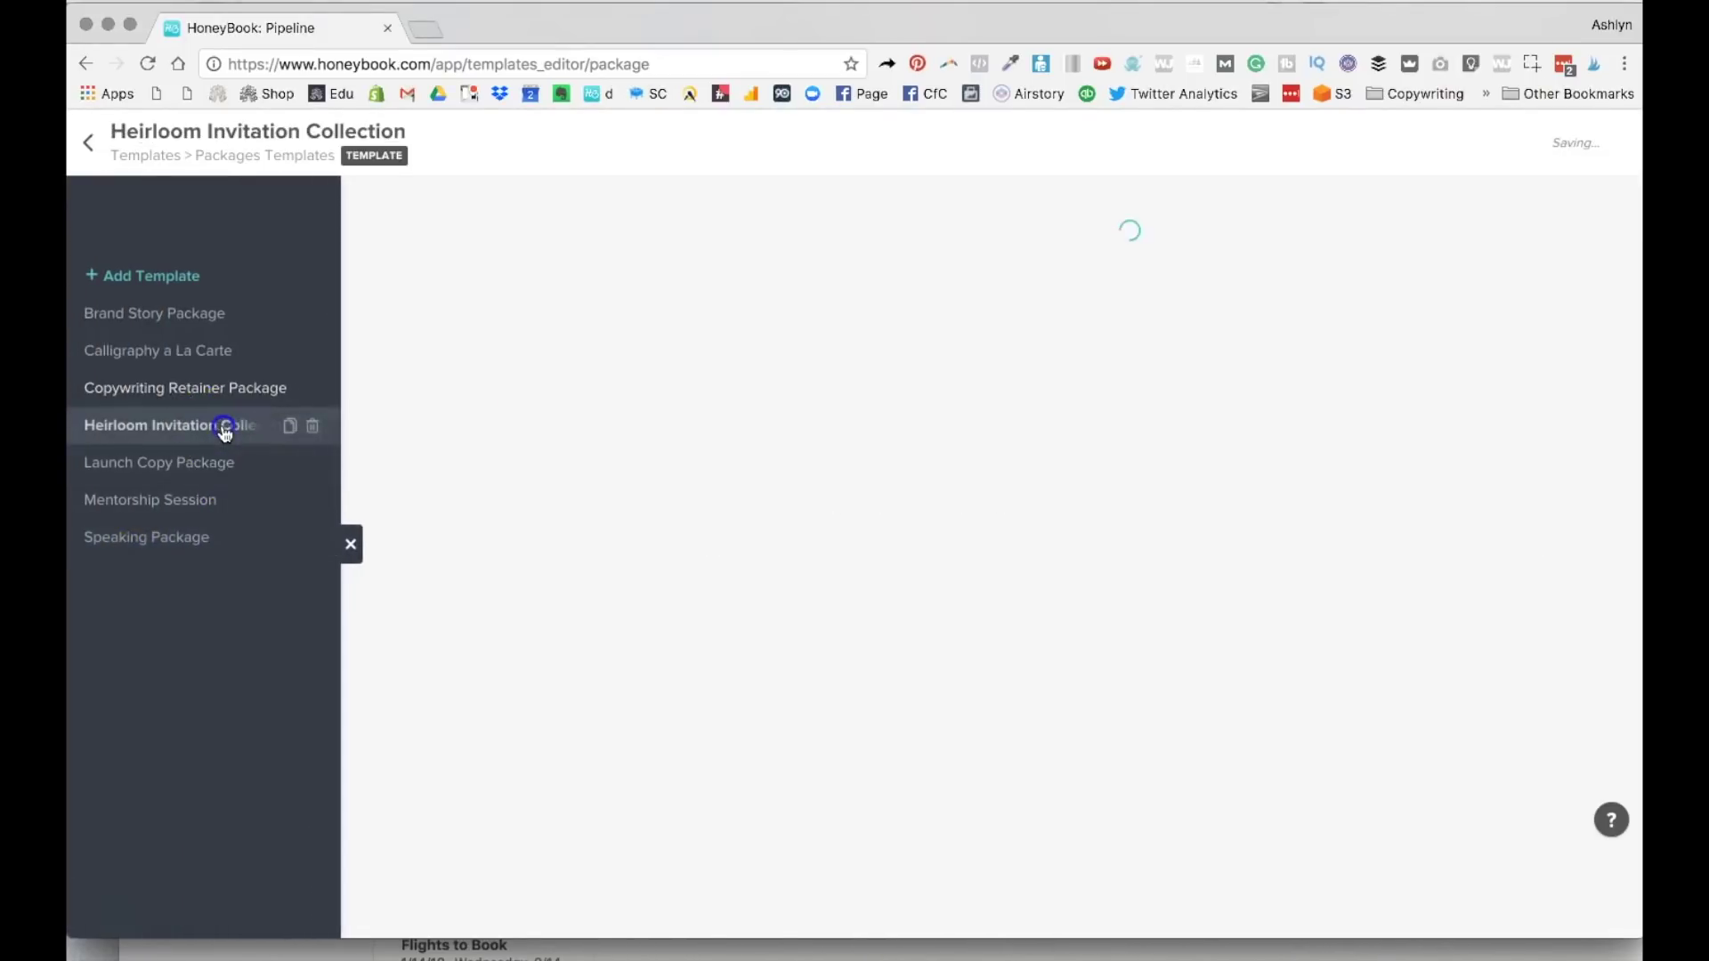
scroll(504, 466, down, 10)
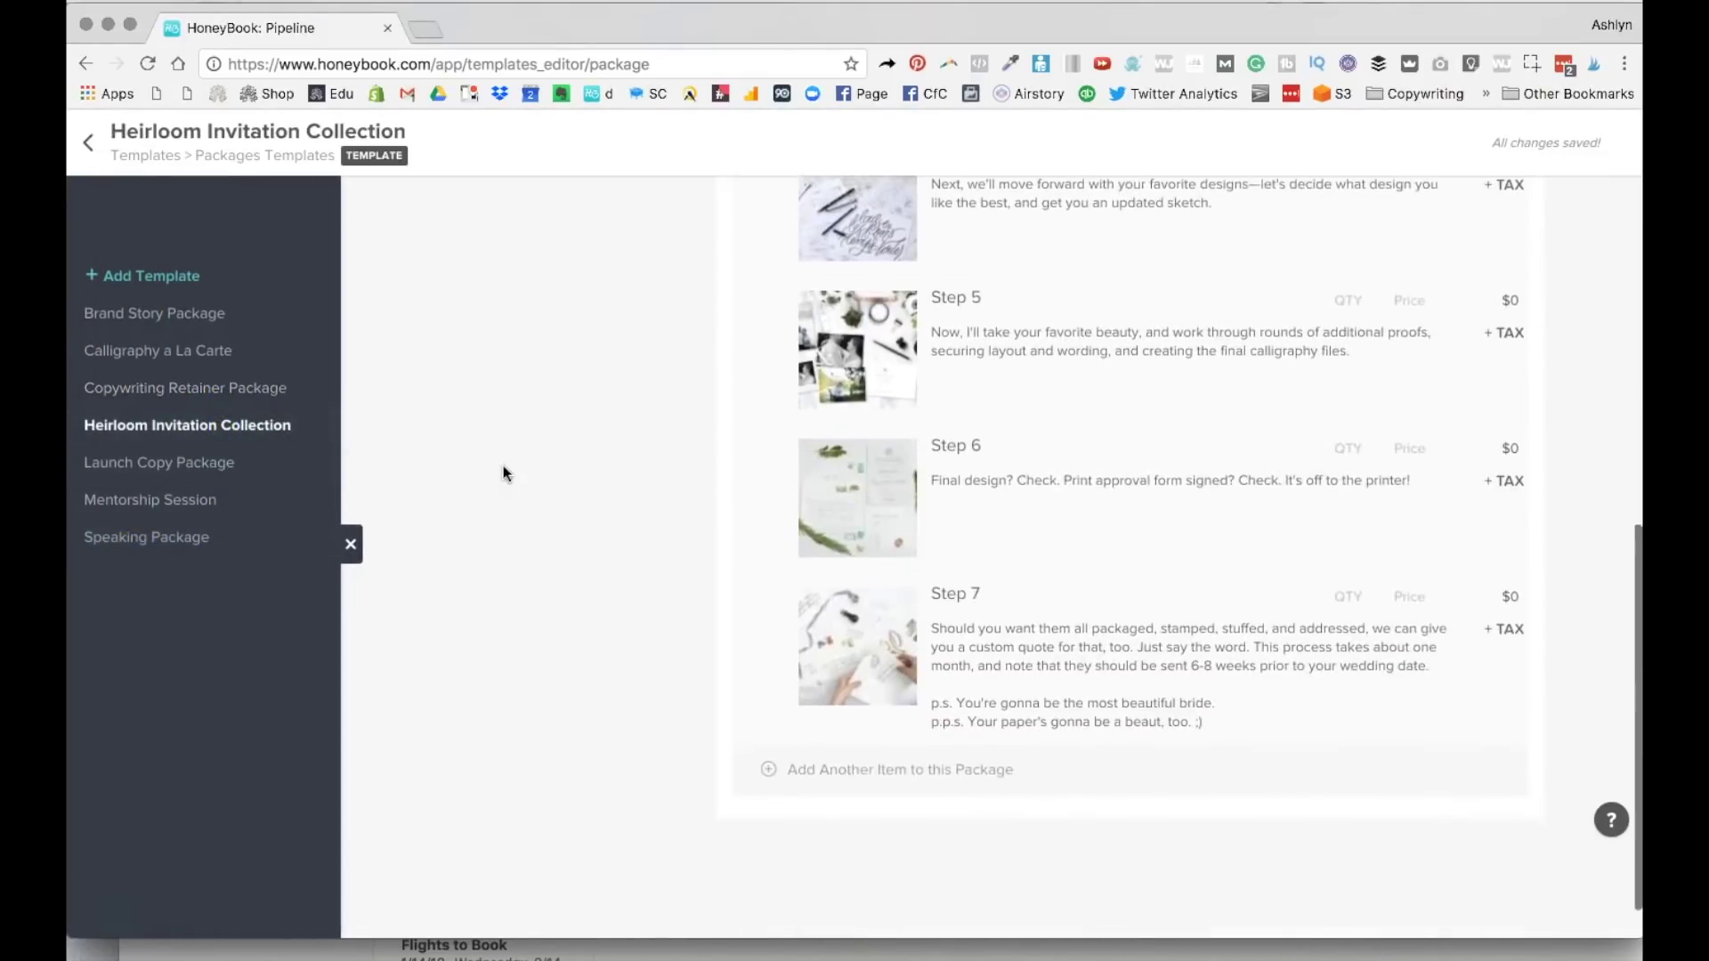
scroll(1155, 690, up, 10)
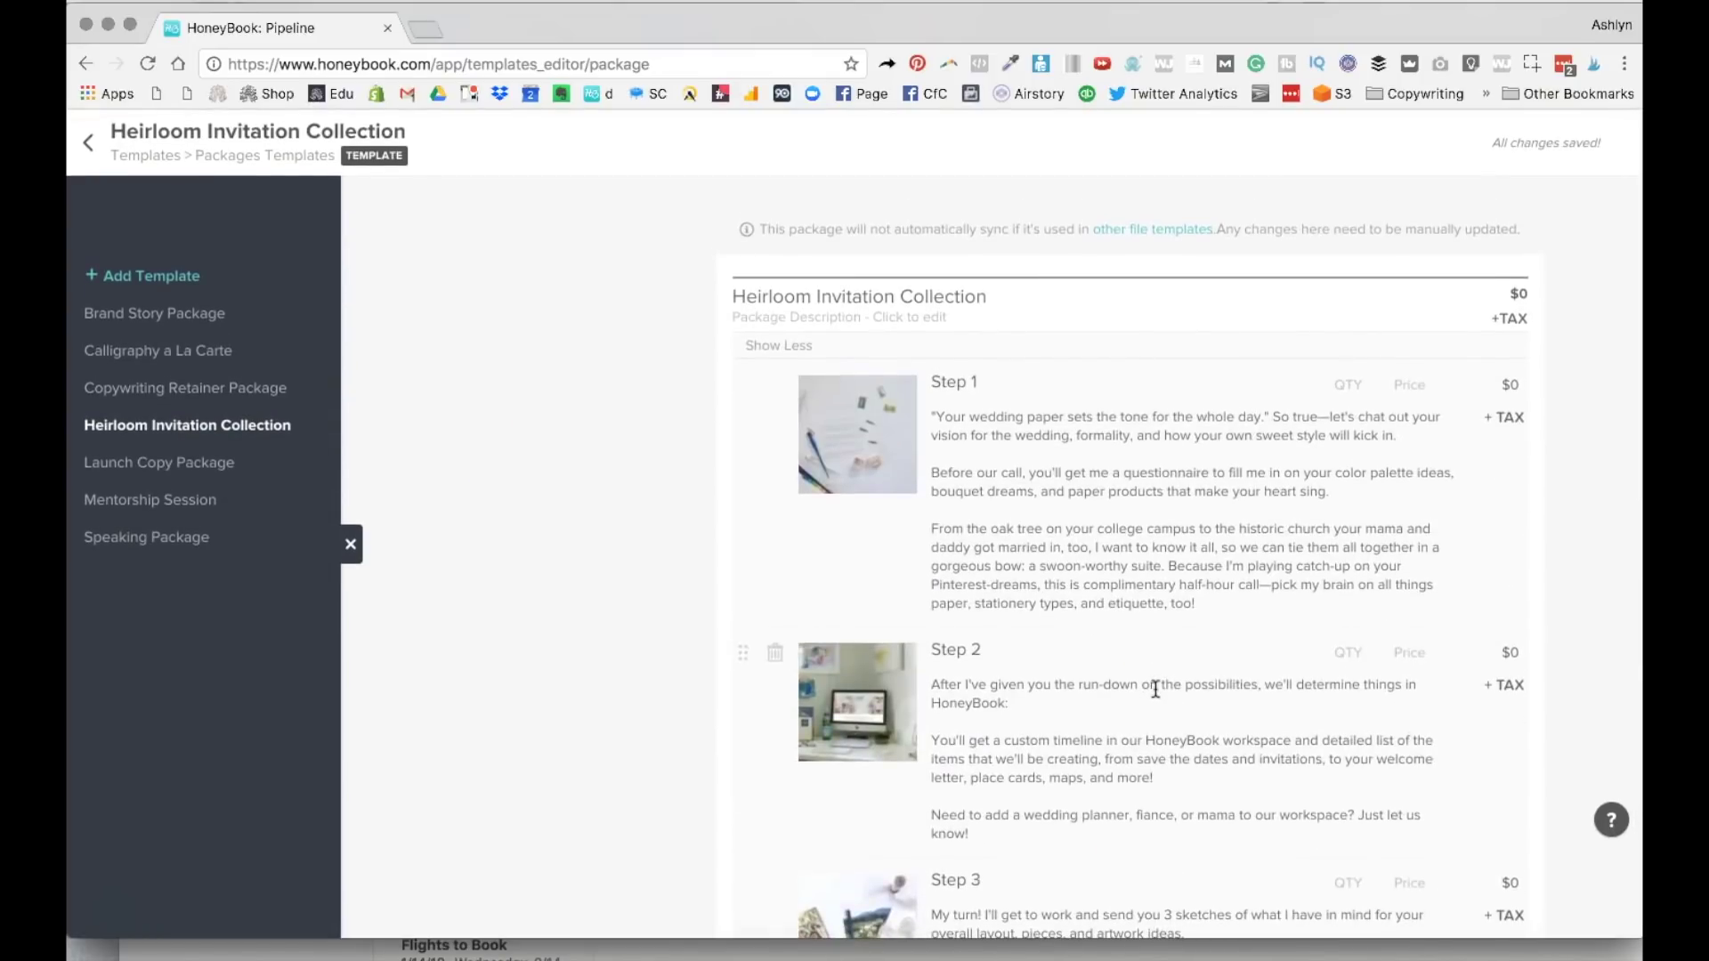
scroll(1156, 690, down, 3)
scroll(1155, 690, up, 4)
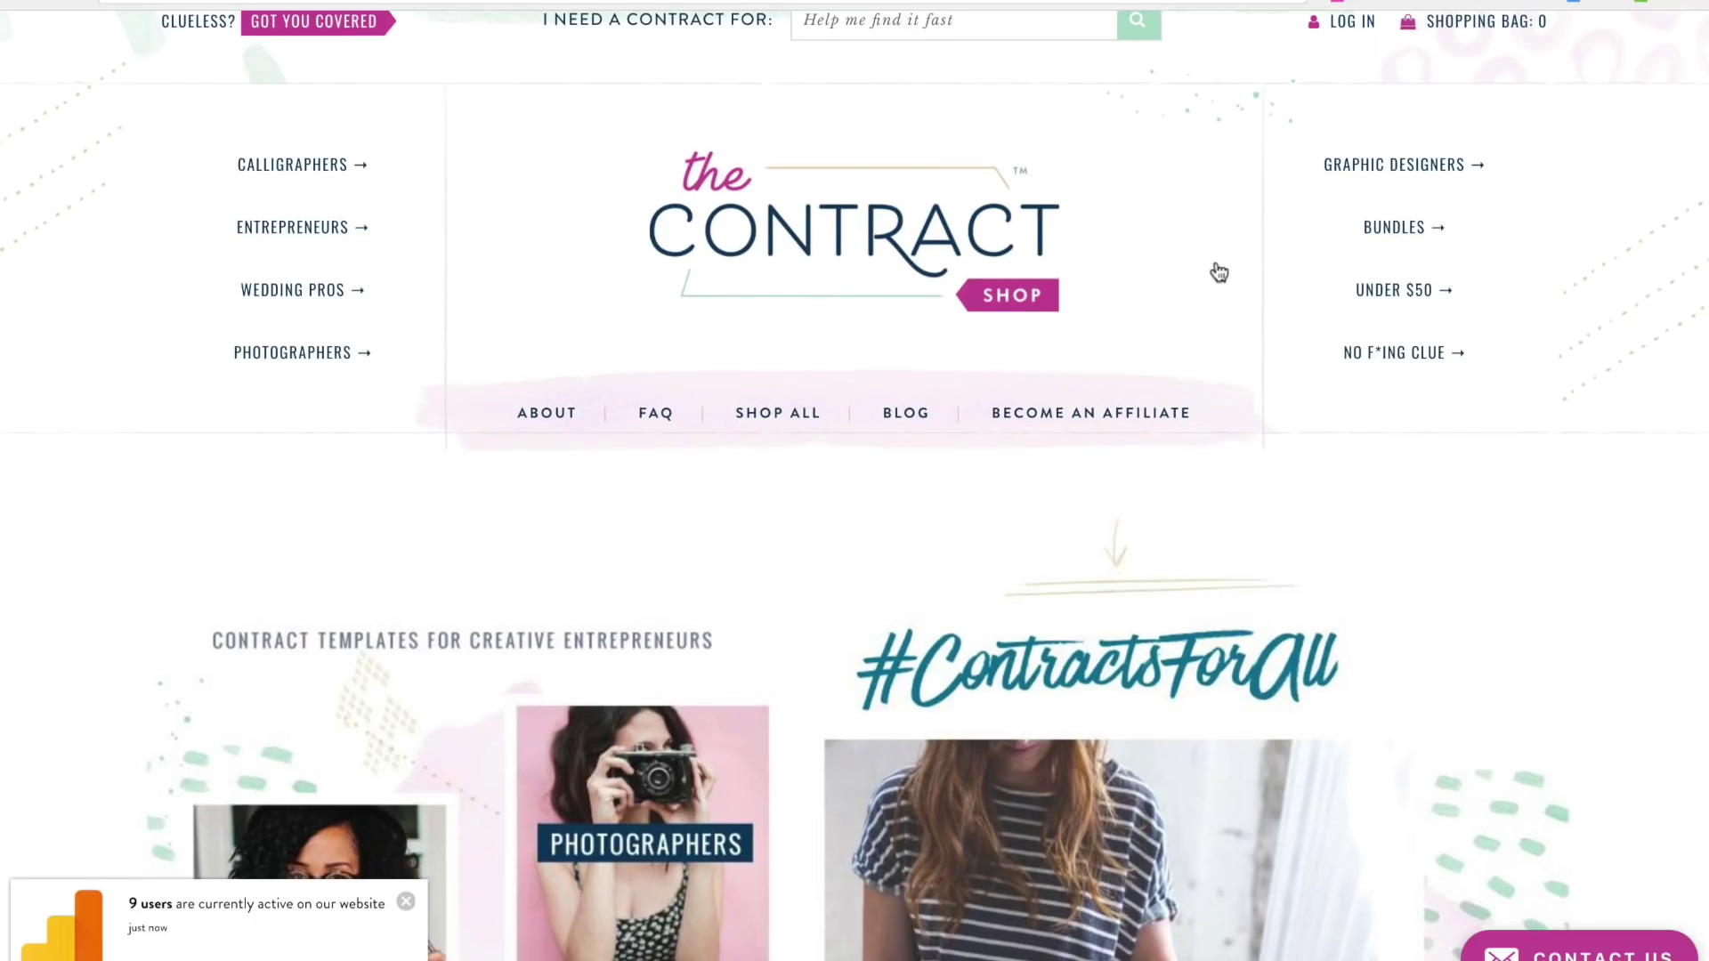
Open The Contract Shop's Entrepreneurs category and scroll through its contract templates and workbooks
click(326, 229)
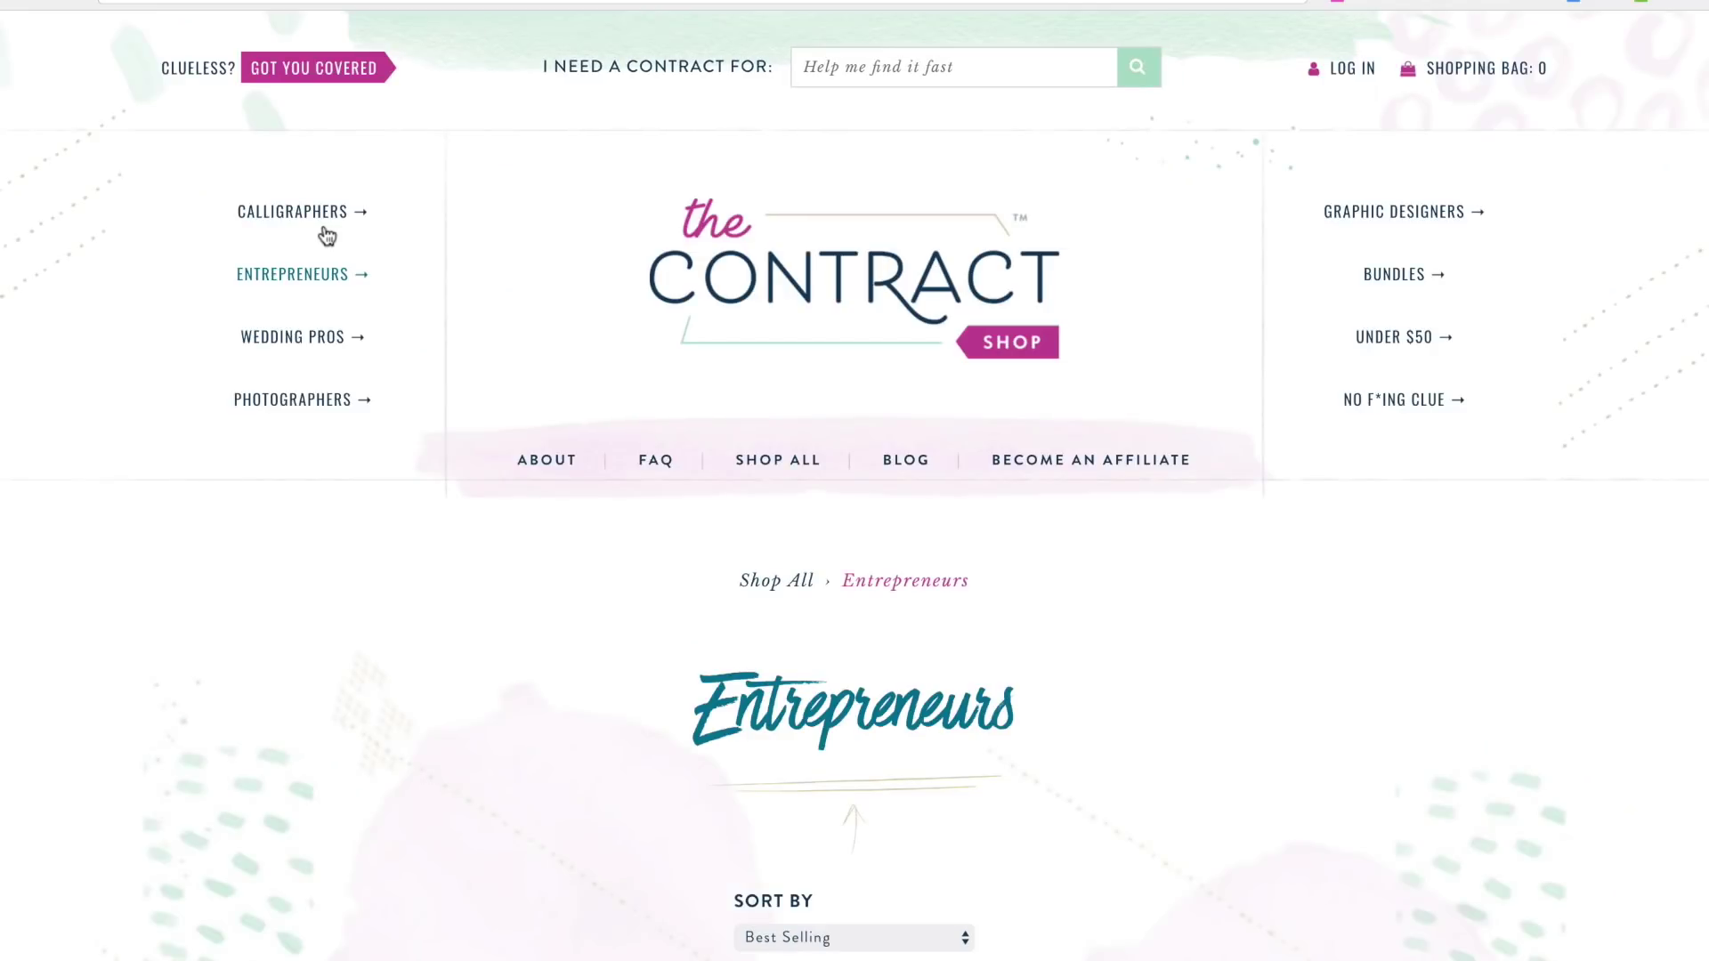
scroll(327, 228, down, 7)
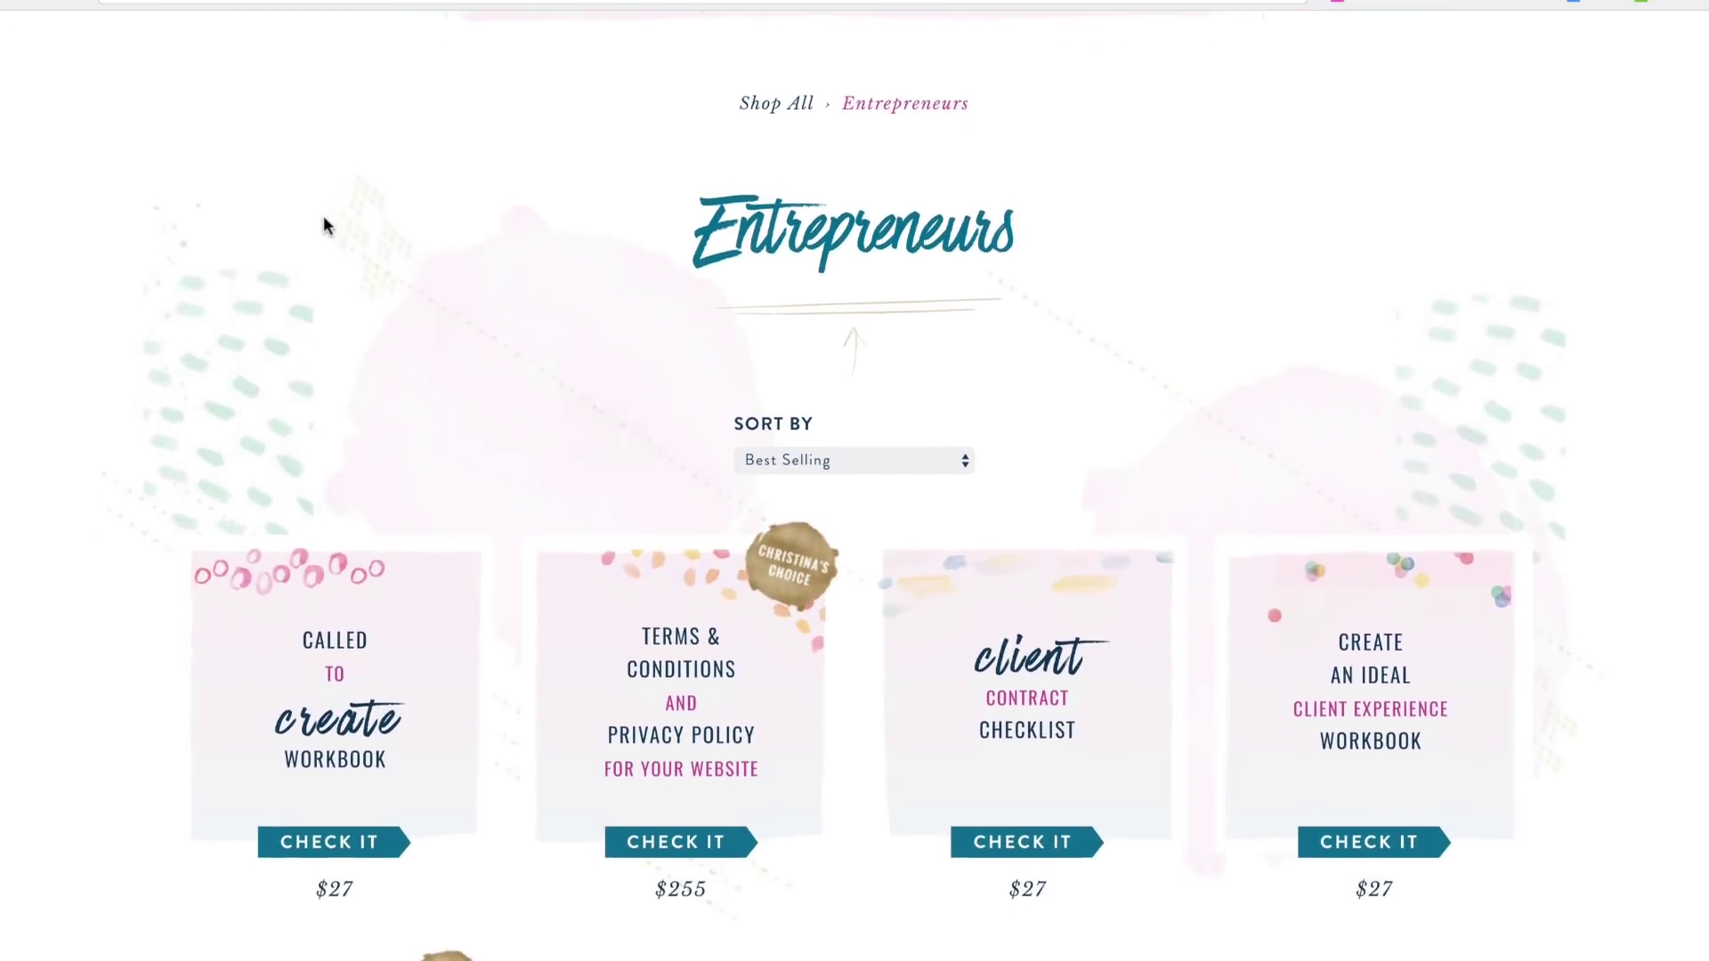
scroll(323, 218, down, 4)
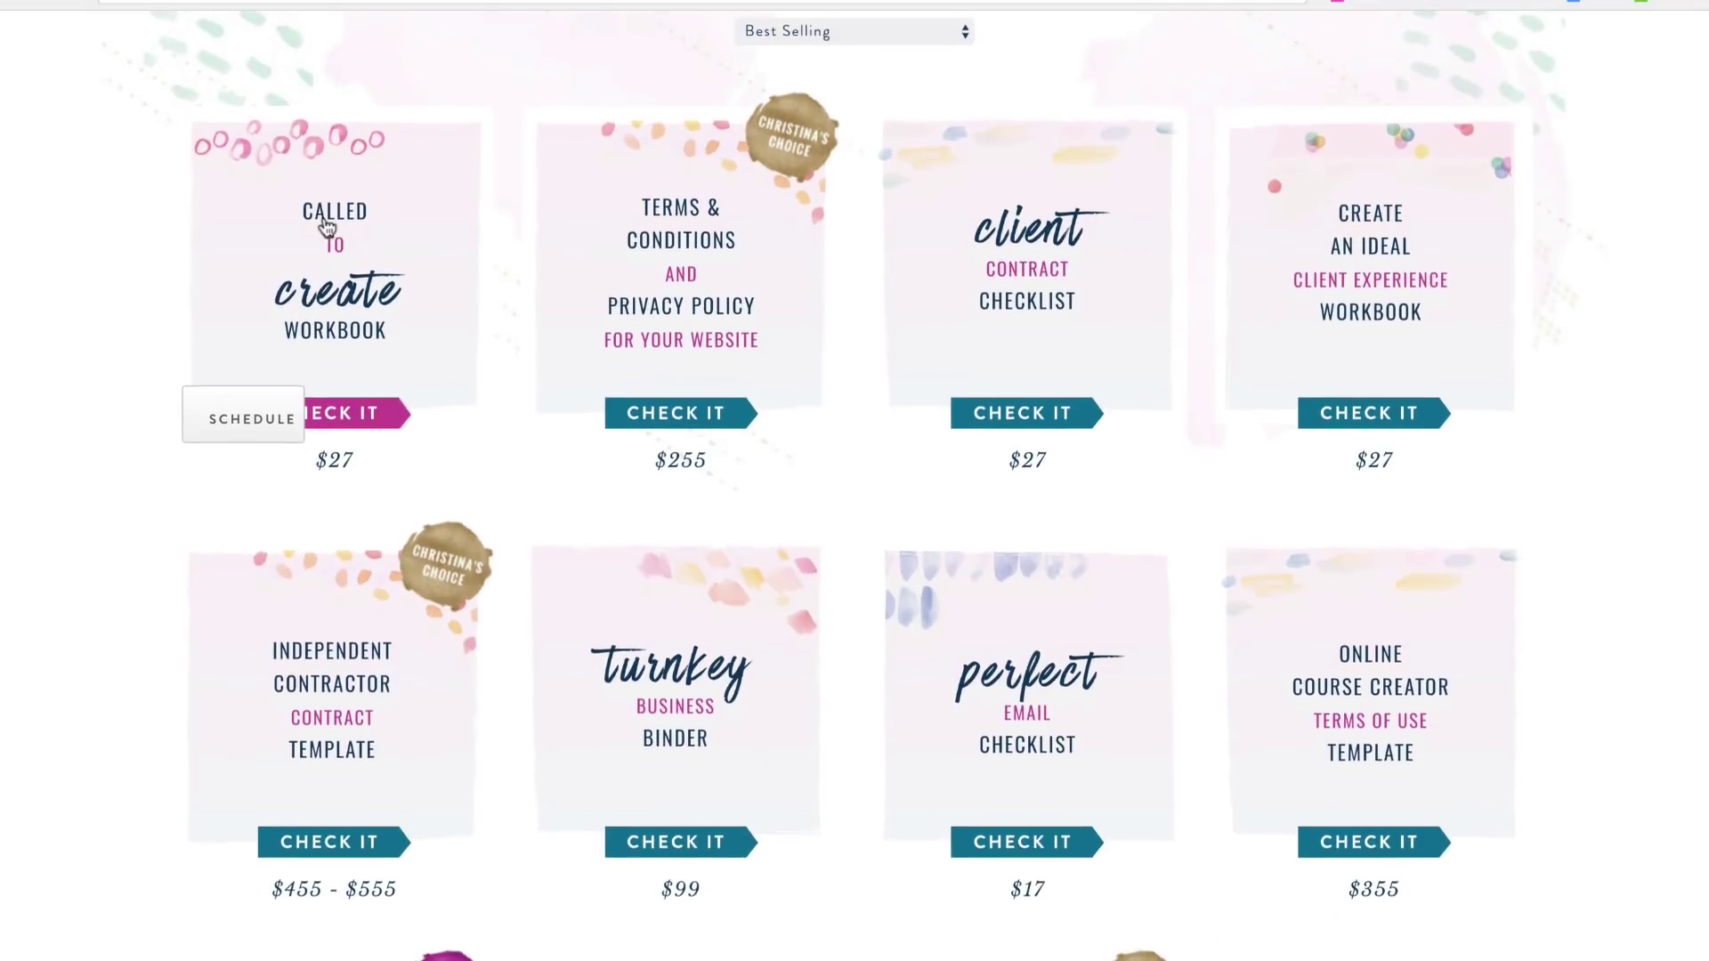
scroll(326, 228, down, 4)
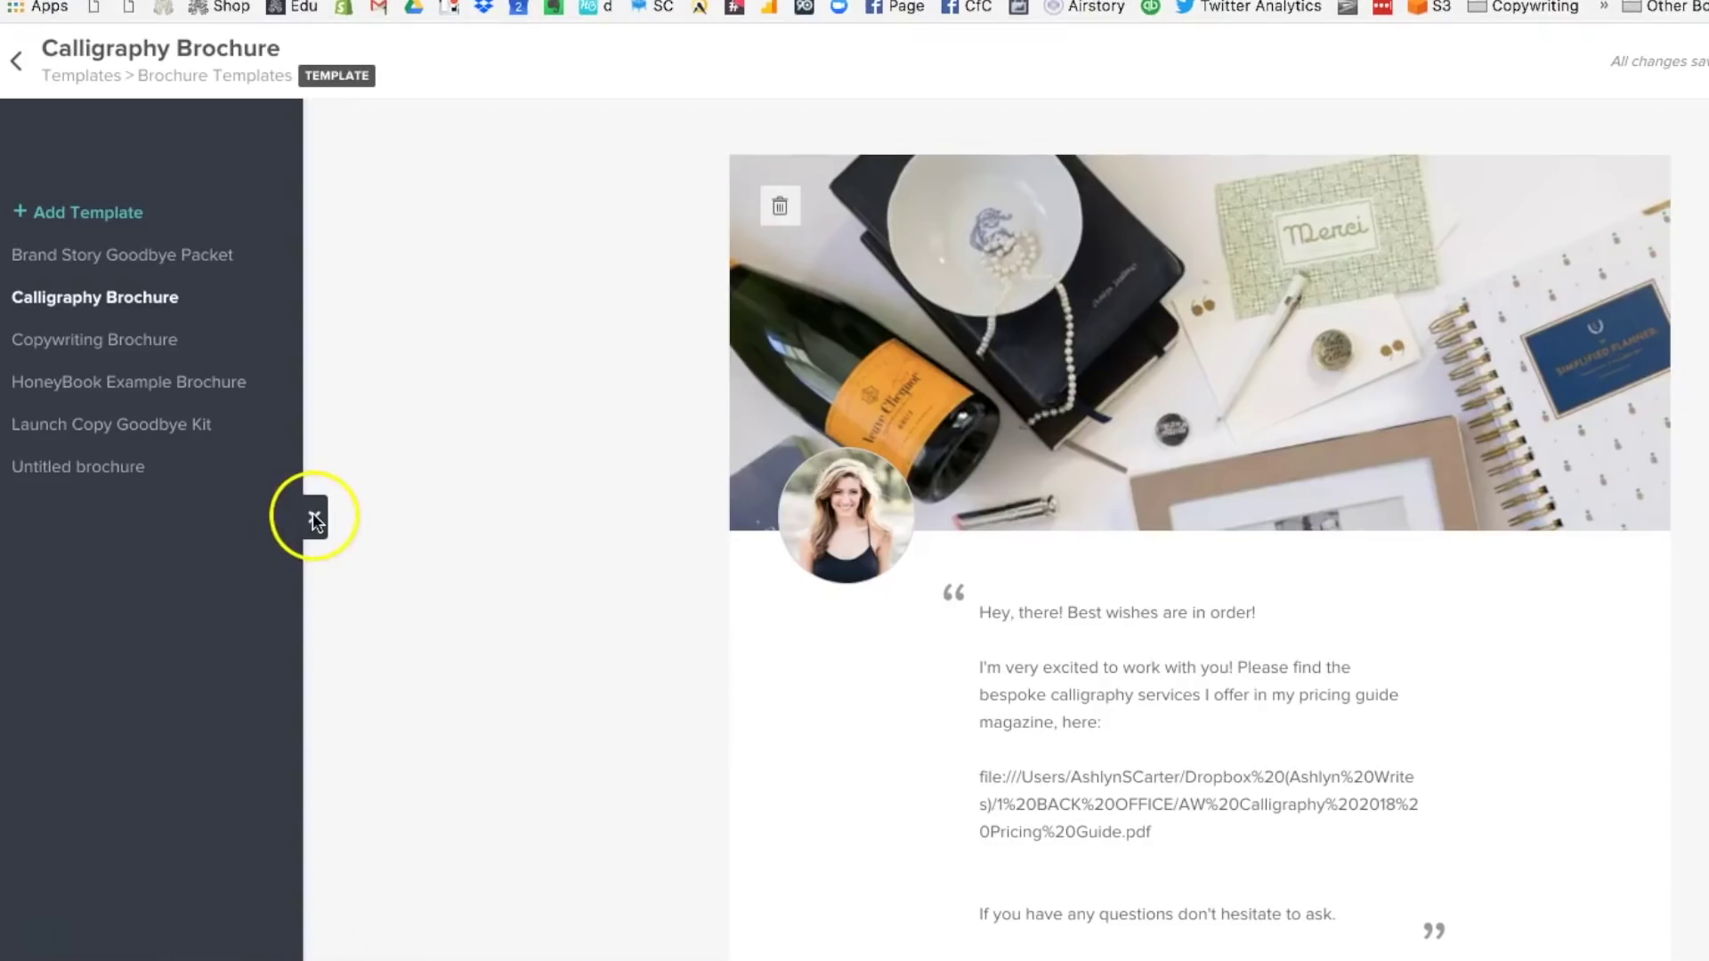
Collapse the templates sidebar and scroll the Calligraphy Brochure down and back to the top
click(315, 518)
scroll(316, 525, down, 10)
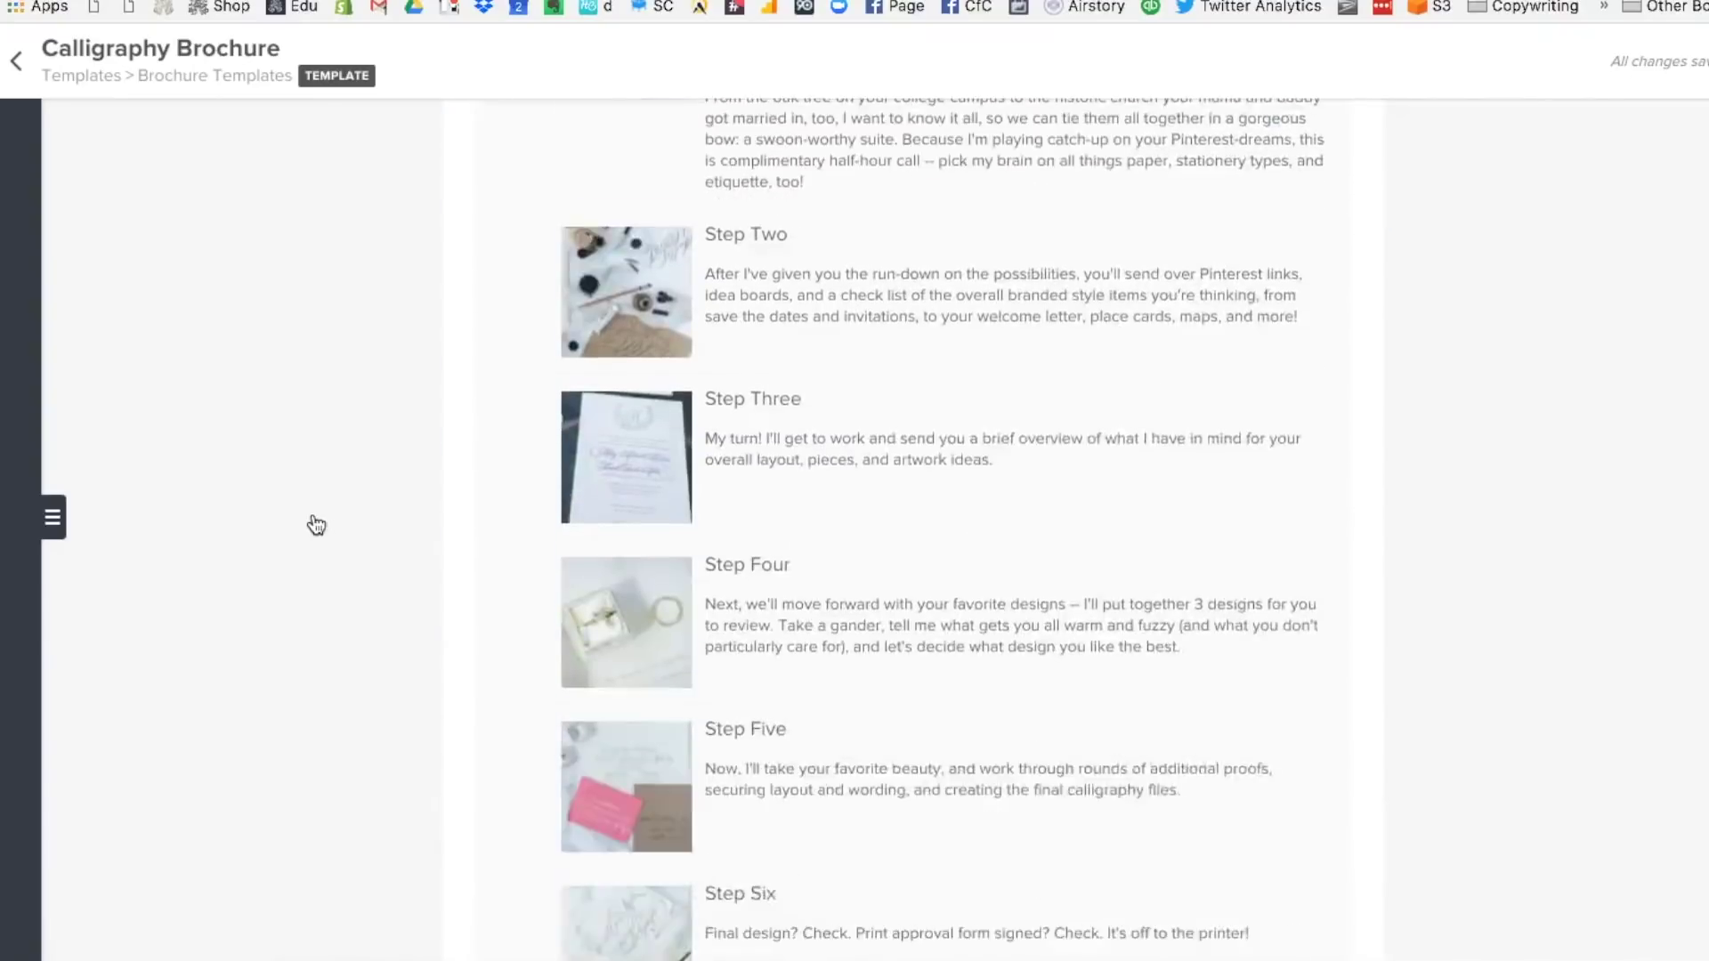
scroll(316, 525, down, 10)
scroll(316, 525, up, 15)
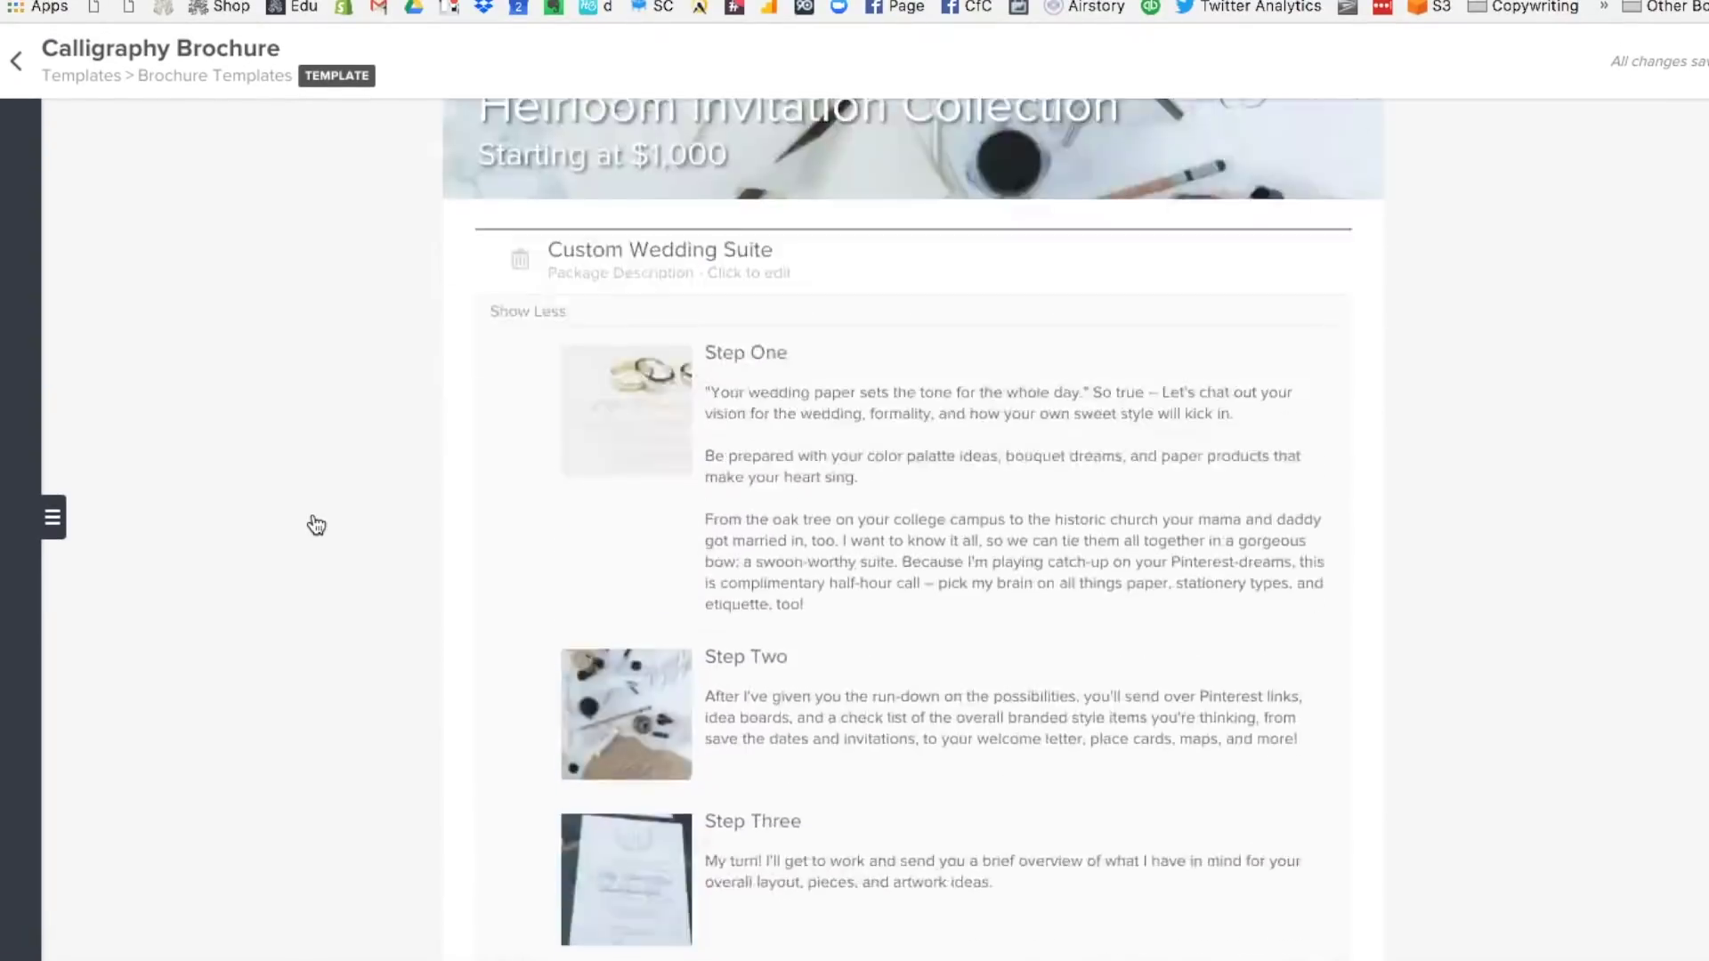
scroll(316, 525, up, 15)
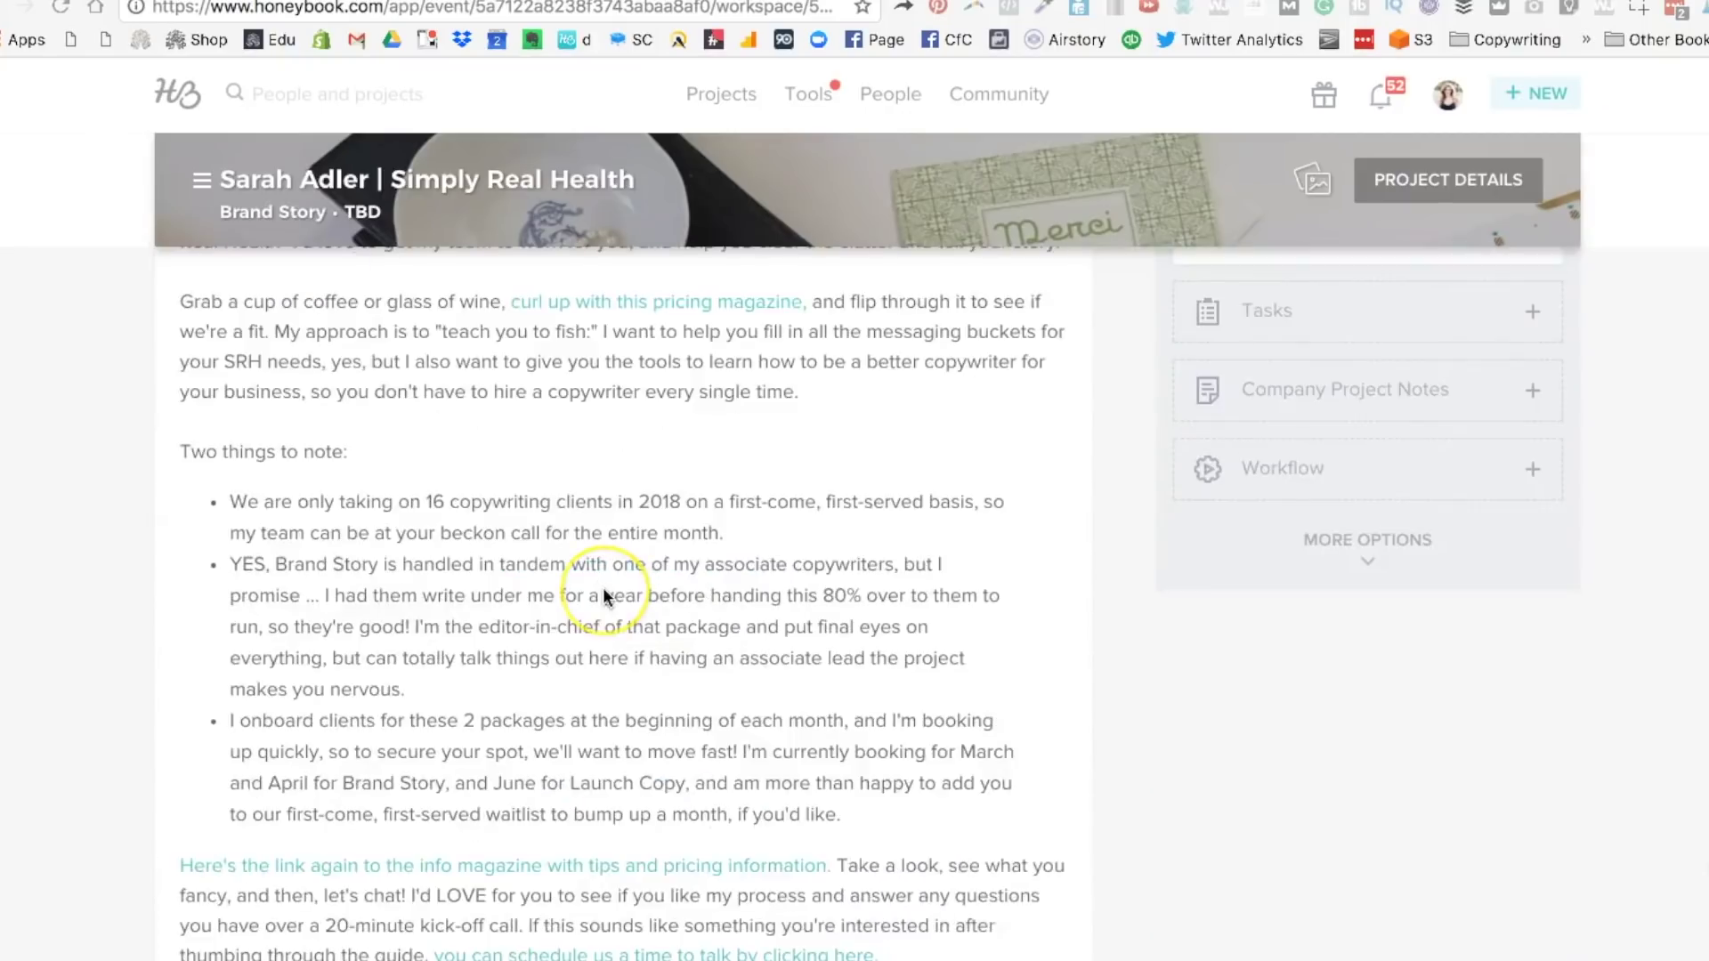
Scroll the Brand Story project's Activity email down to the kick-off call scheduling link
scroll(603, 591, down, 3)
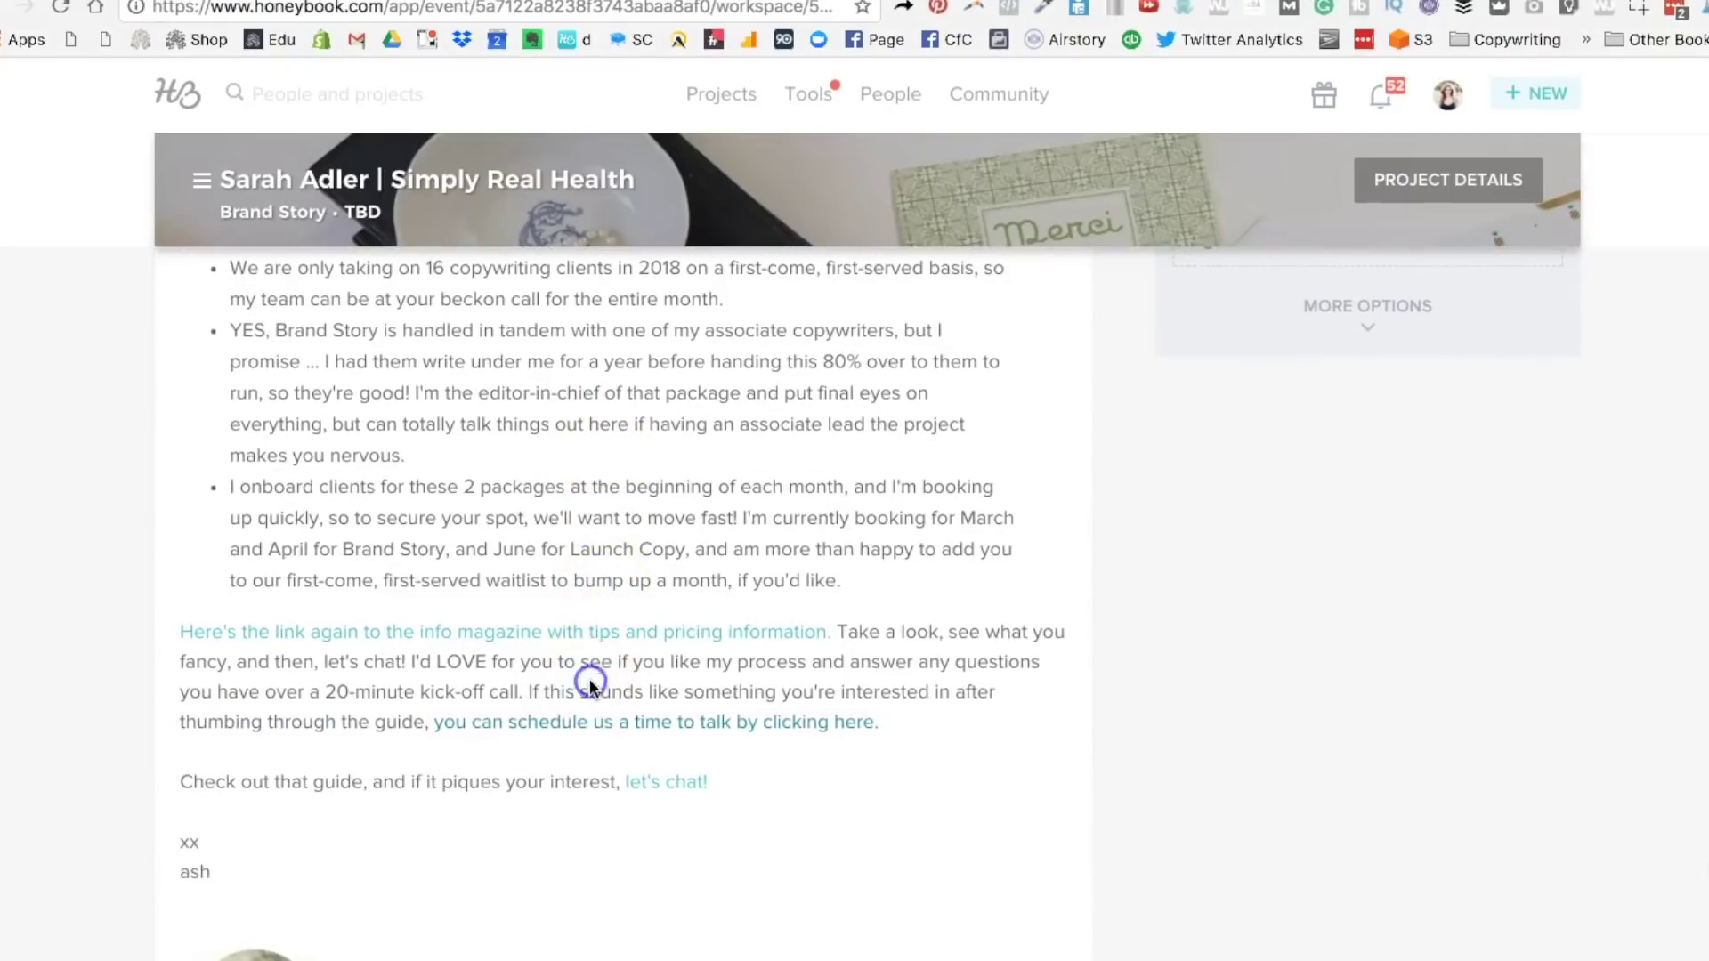
Pick the 3:25pm Thursday, February 22 kick-off slot in Acuity and continue to the form
click(591, 722)
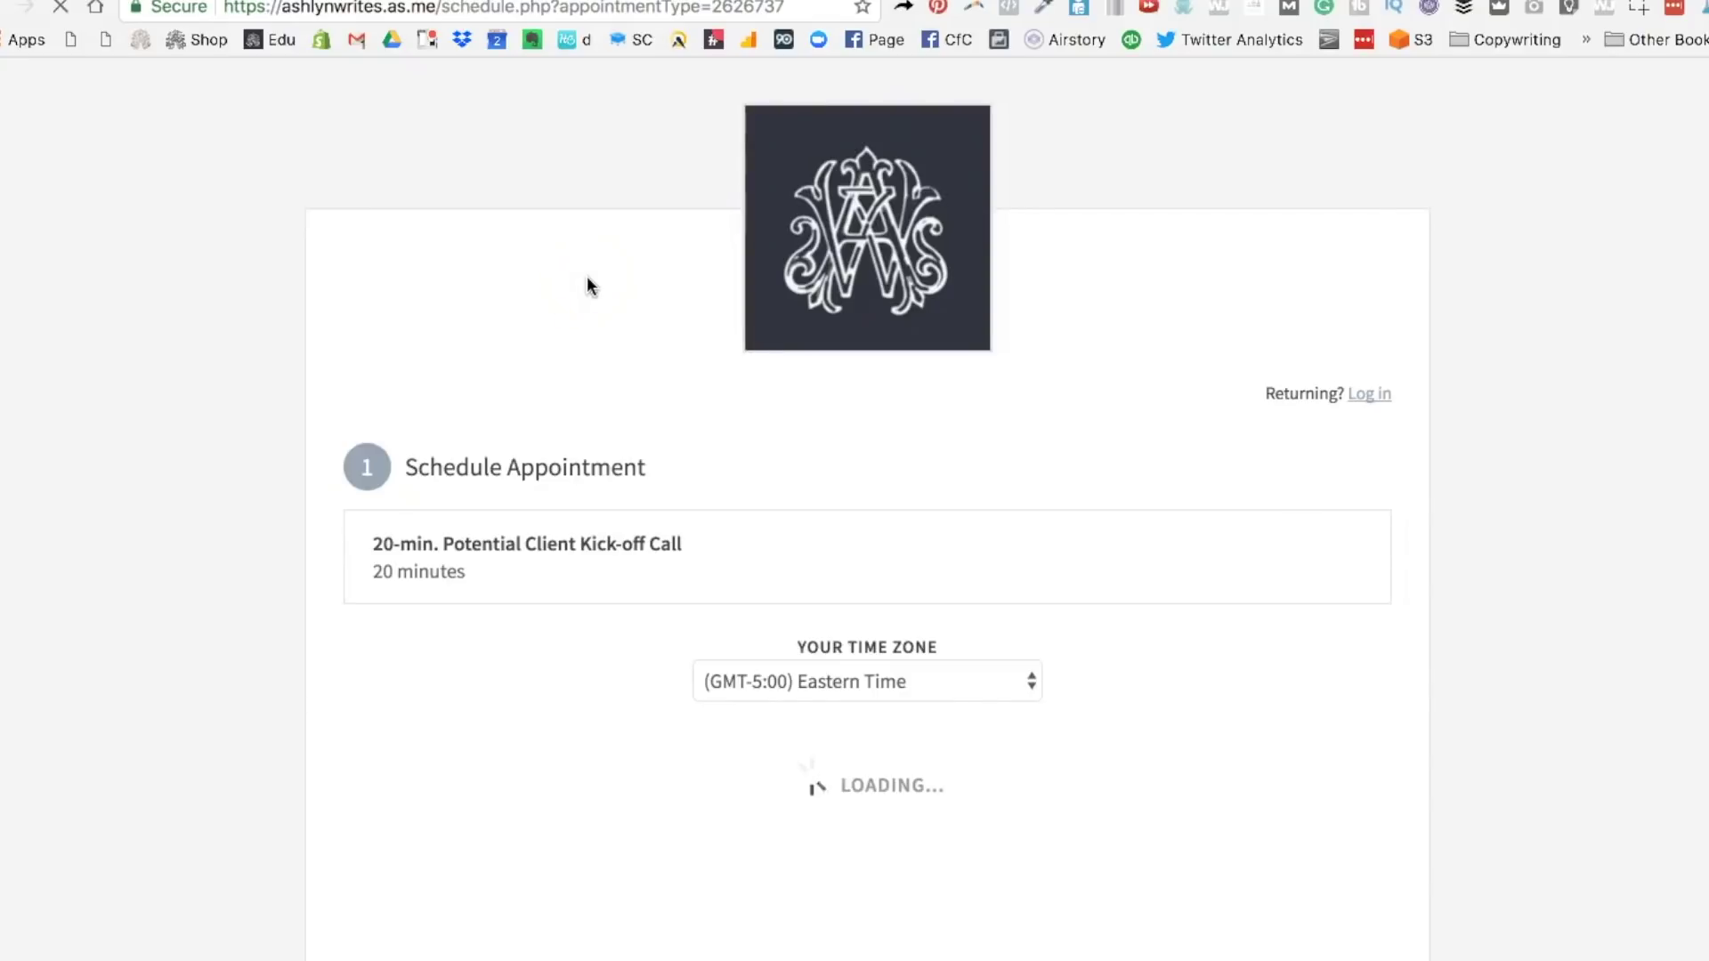
scroll(588, 285, down, 4)
scroll(587, 284, down, 1)
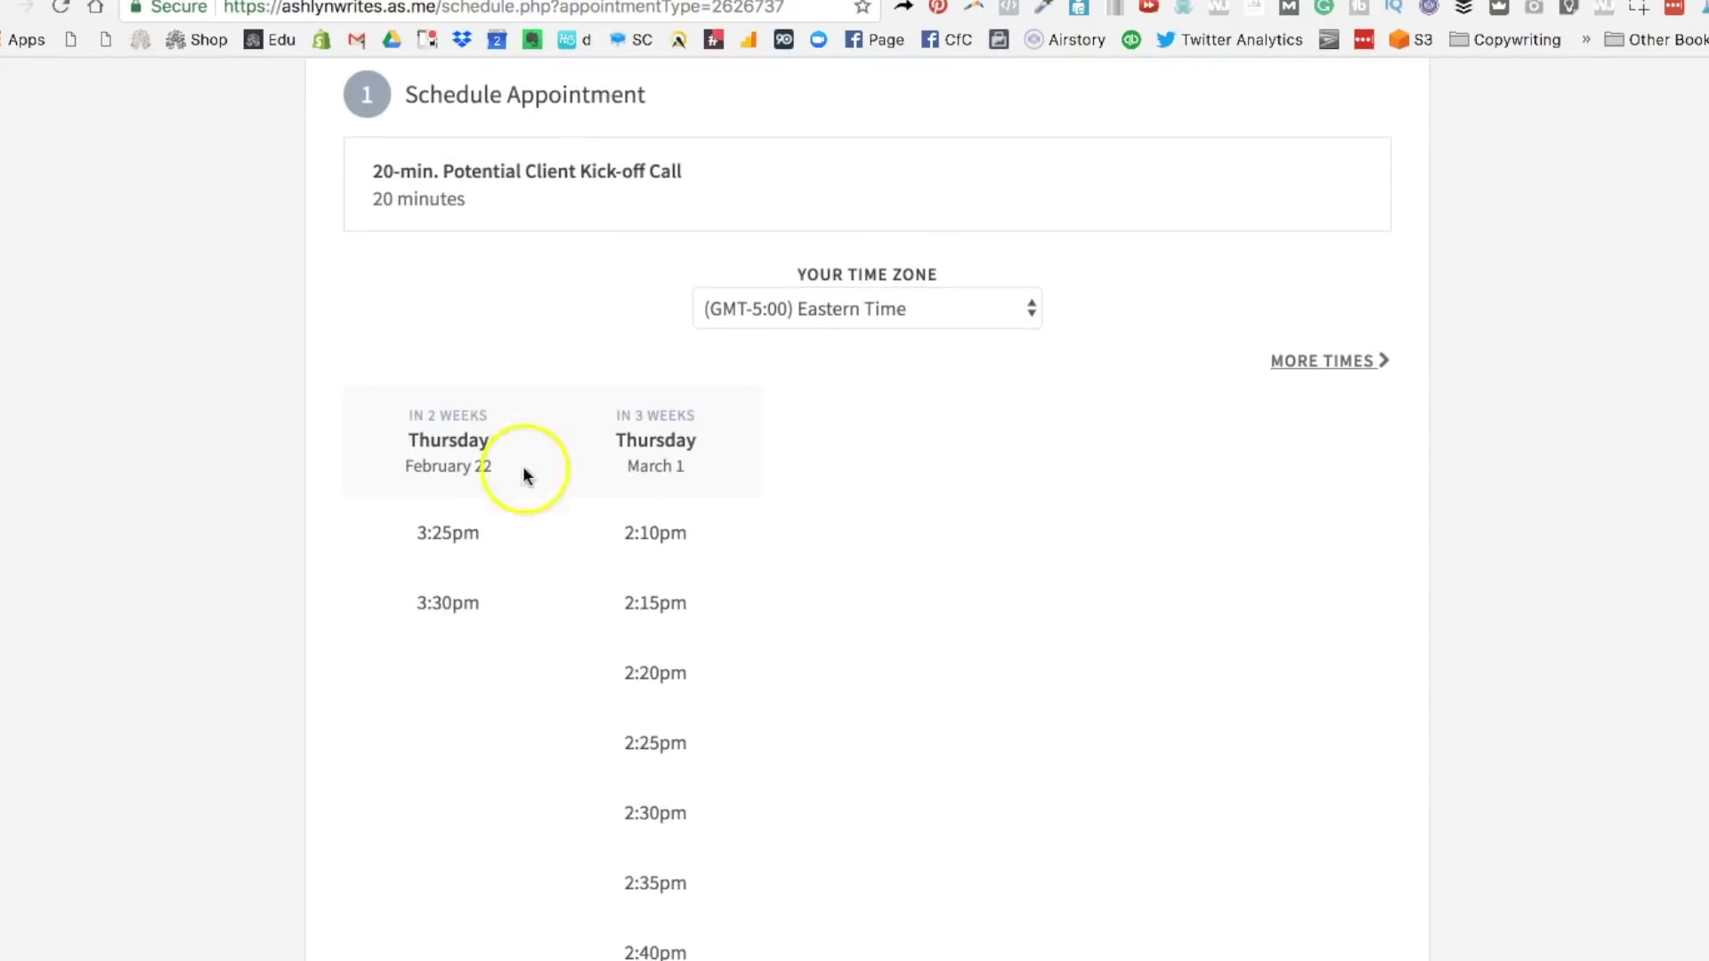
click(456, 531)
click(478, 588)
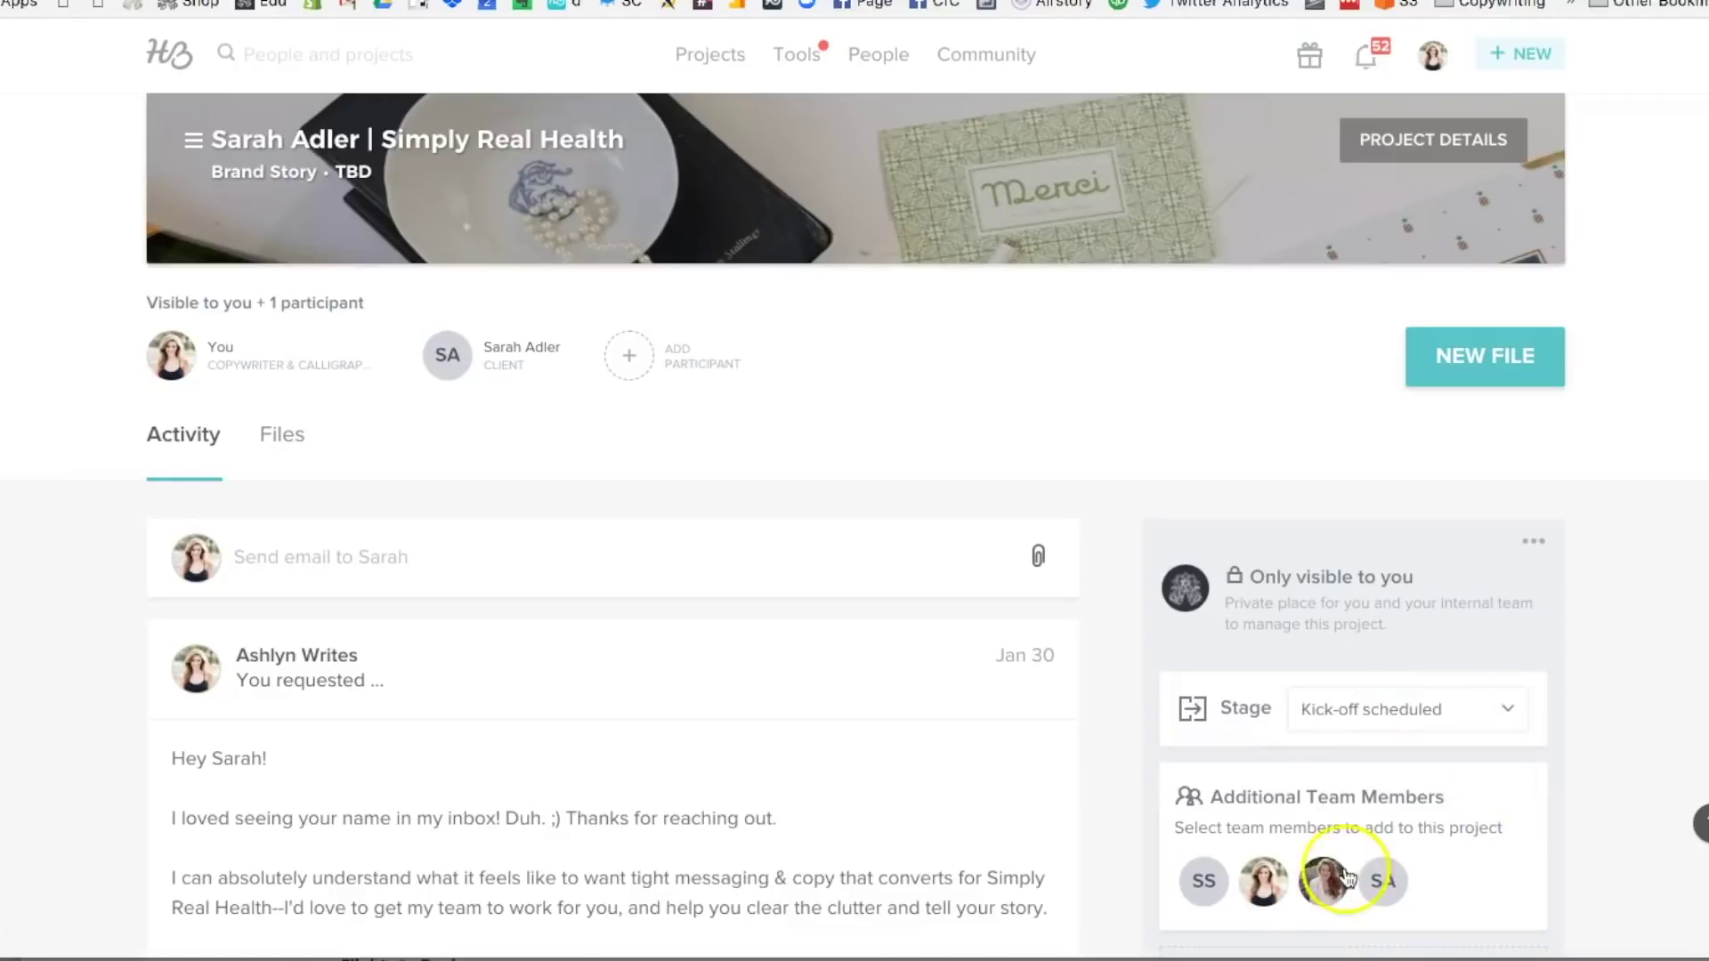
Show the Brand Story project's Files tab, which has no attachments sent yet
mouse_move(435, 949)
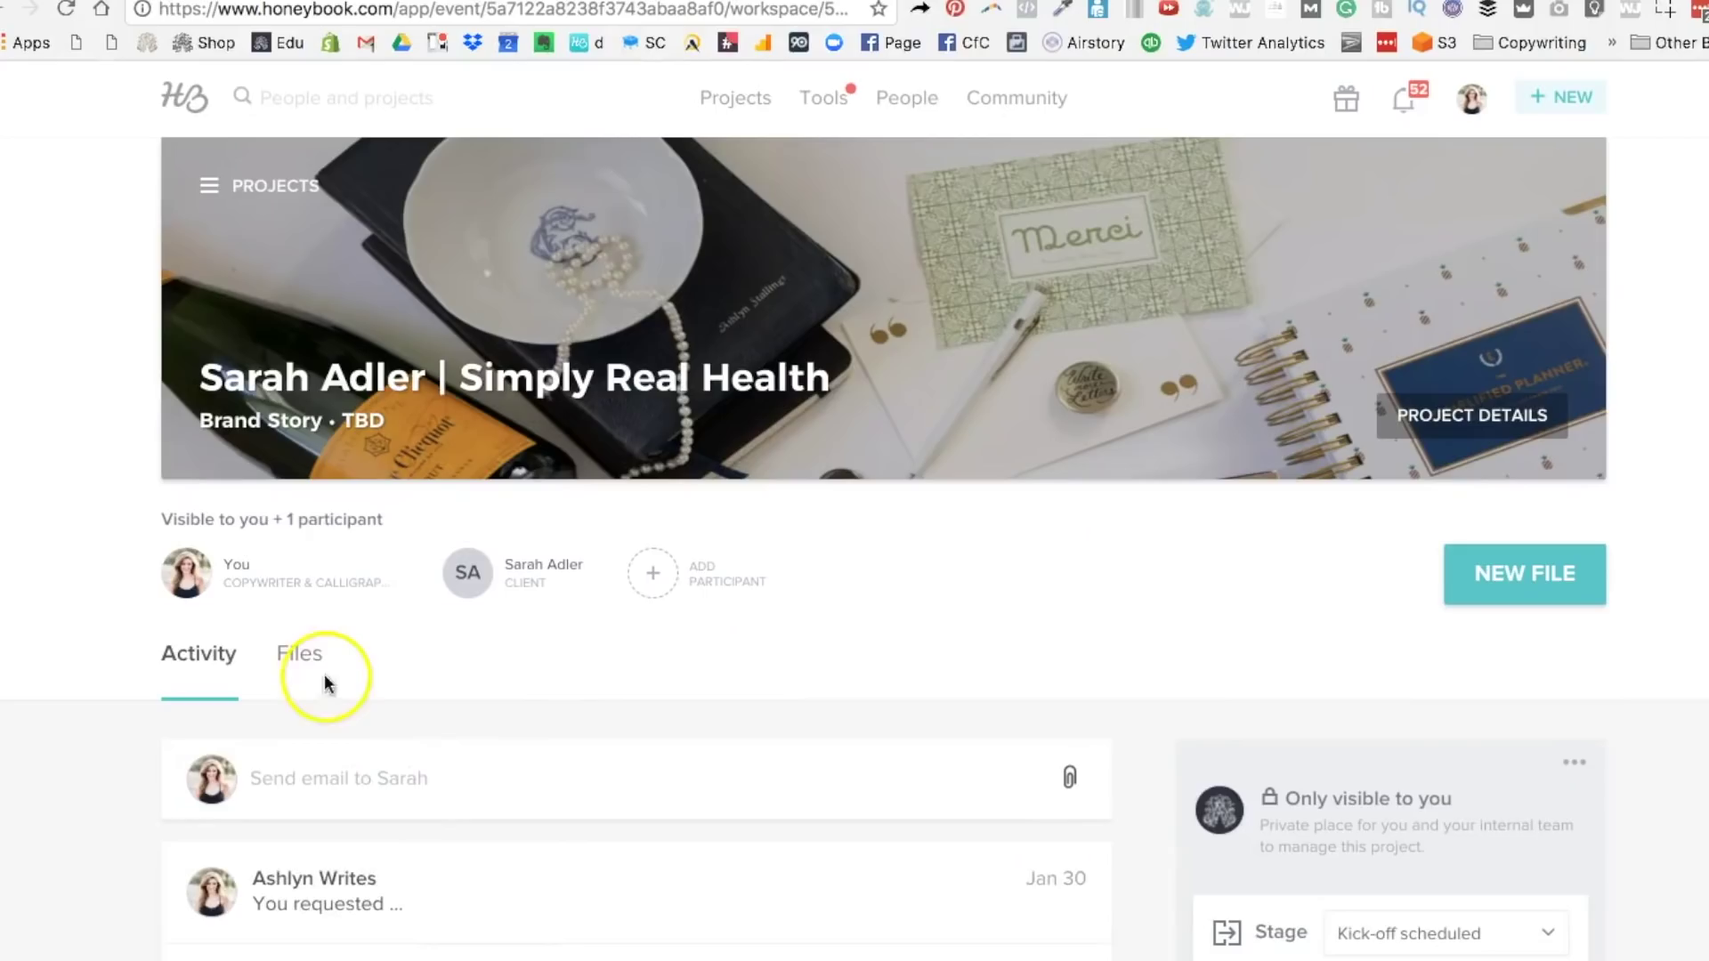
click(322, 680)
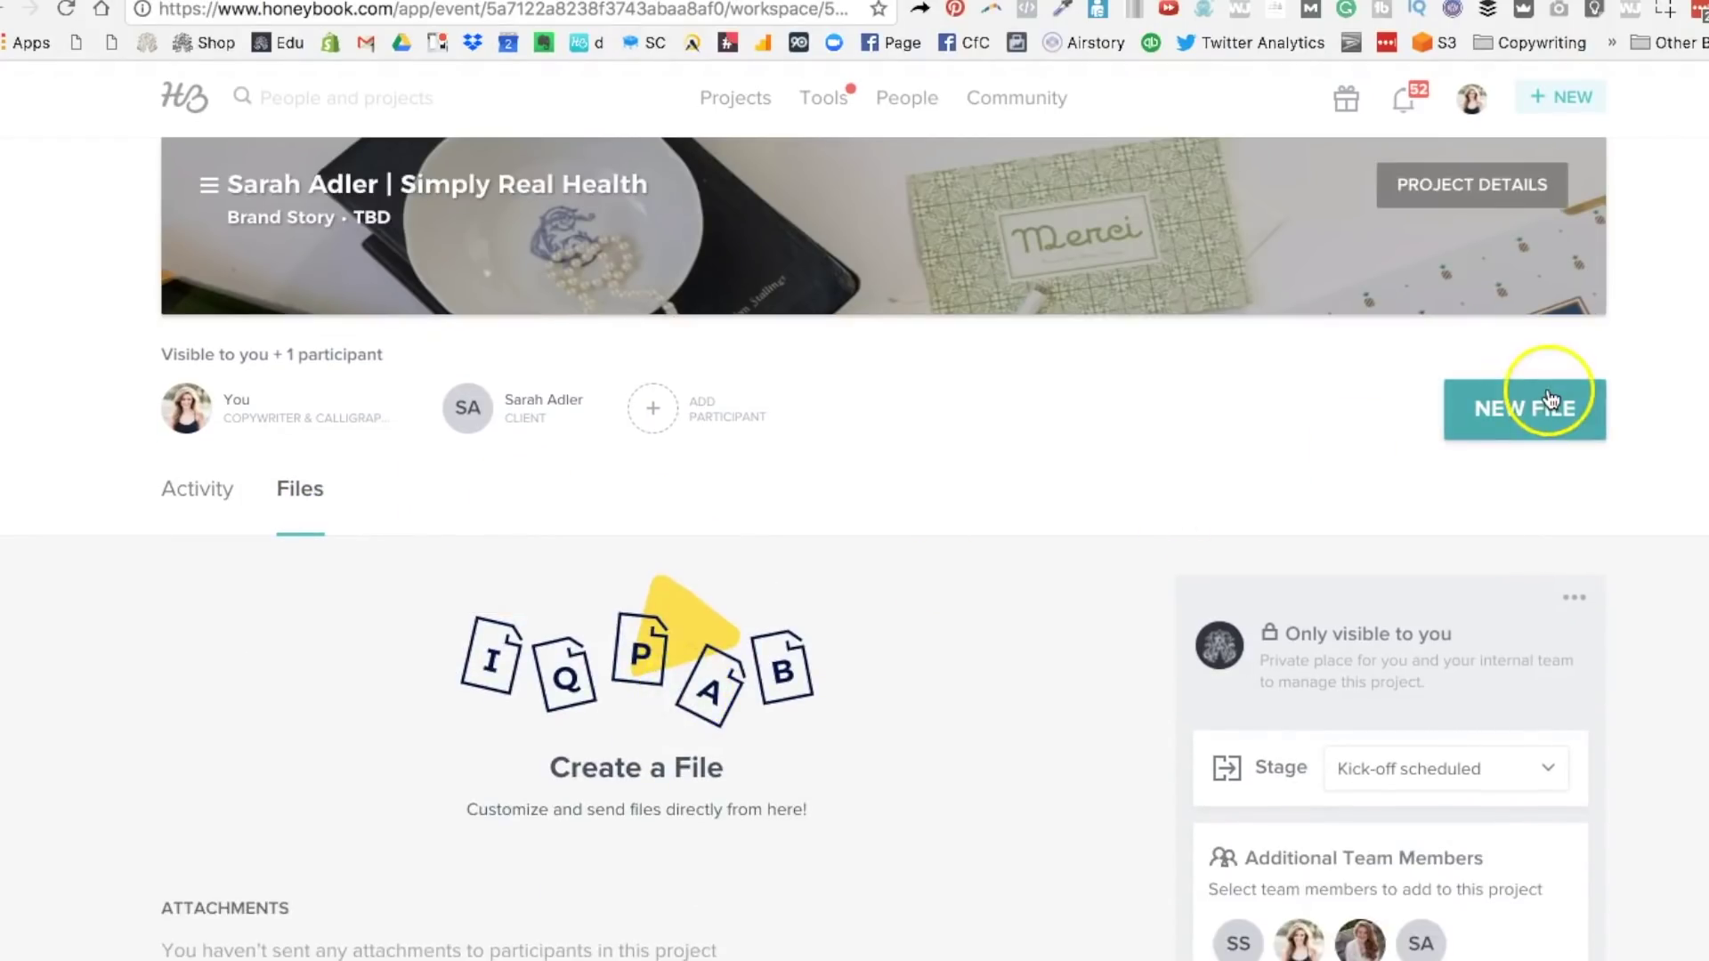
Start a blank proposal and add the Brand Story Package, totalling $4,500
click(1550, 398)
click(1367, 490)
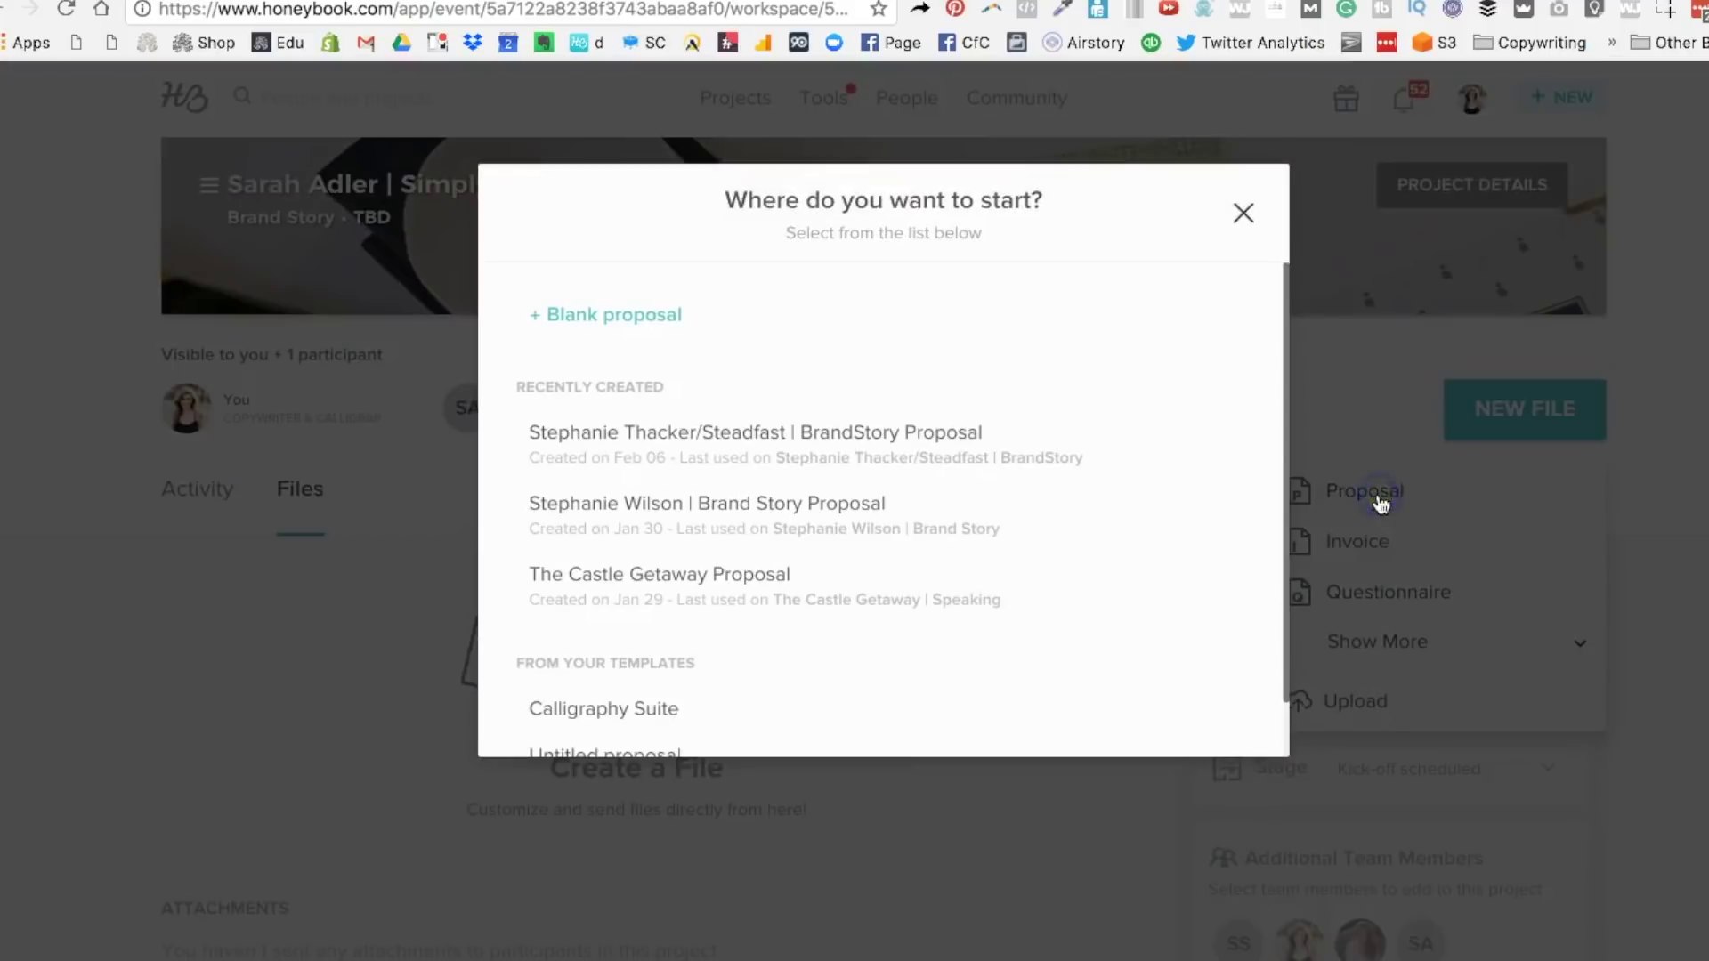
click(663, 319)
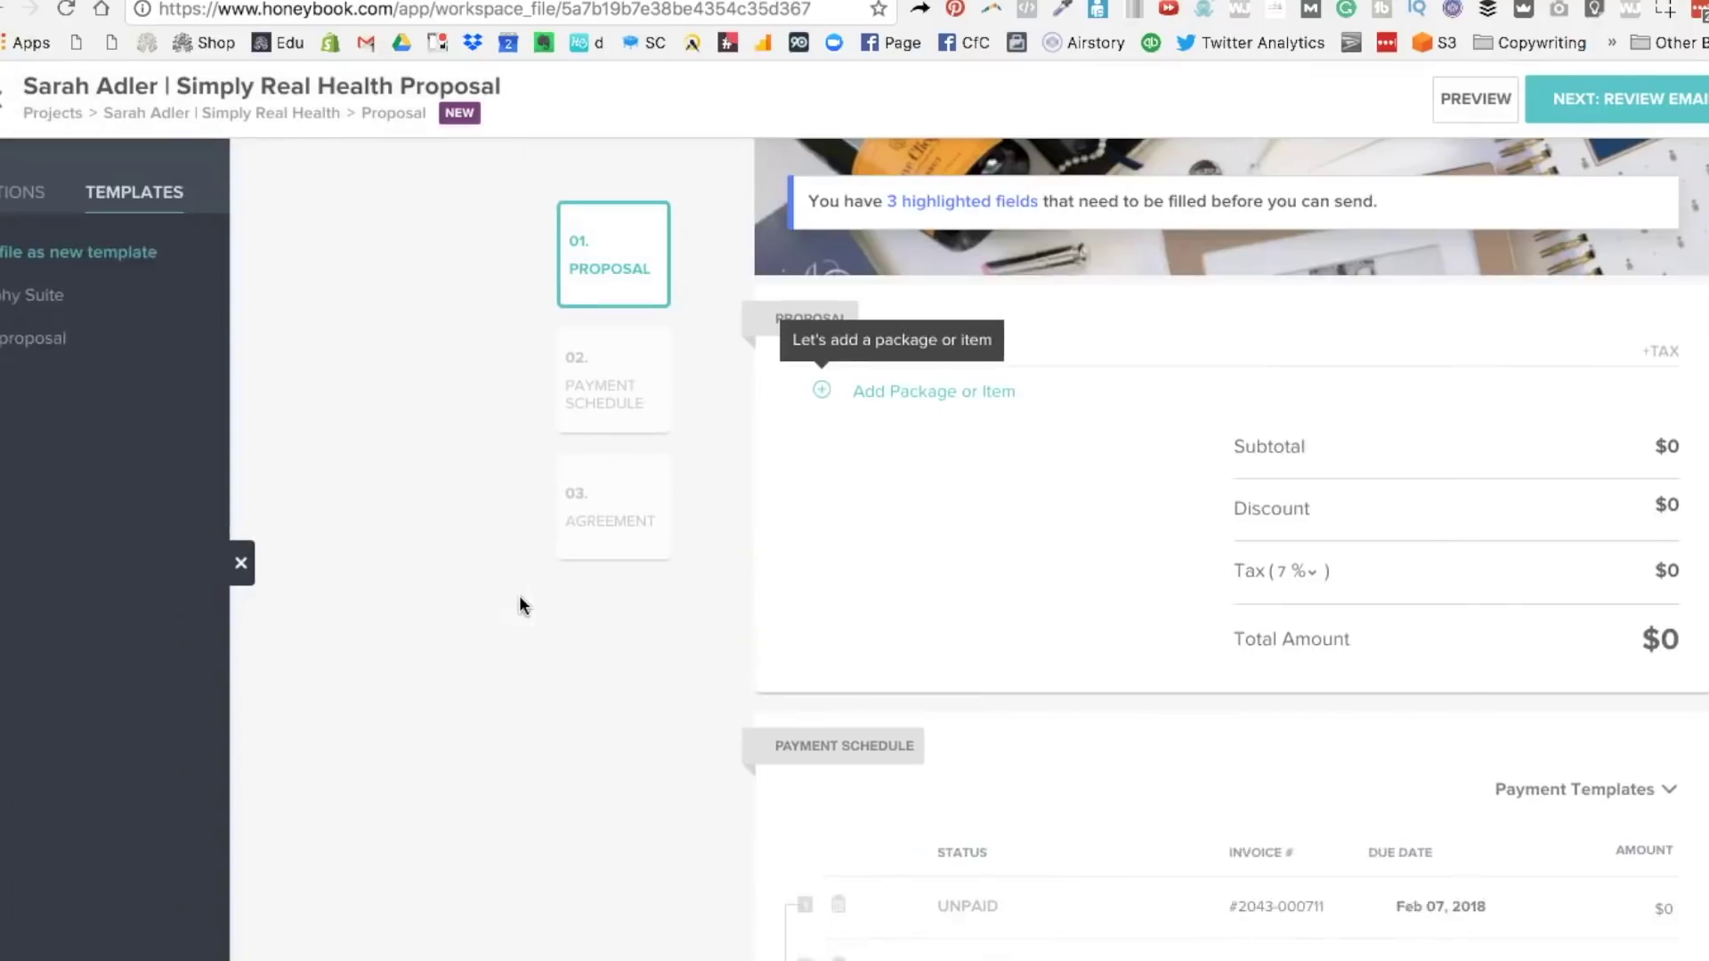
click(914, 393)
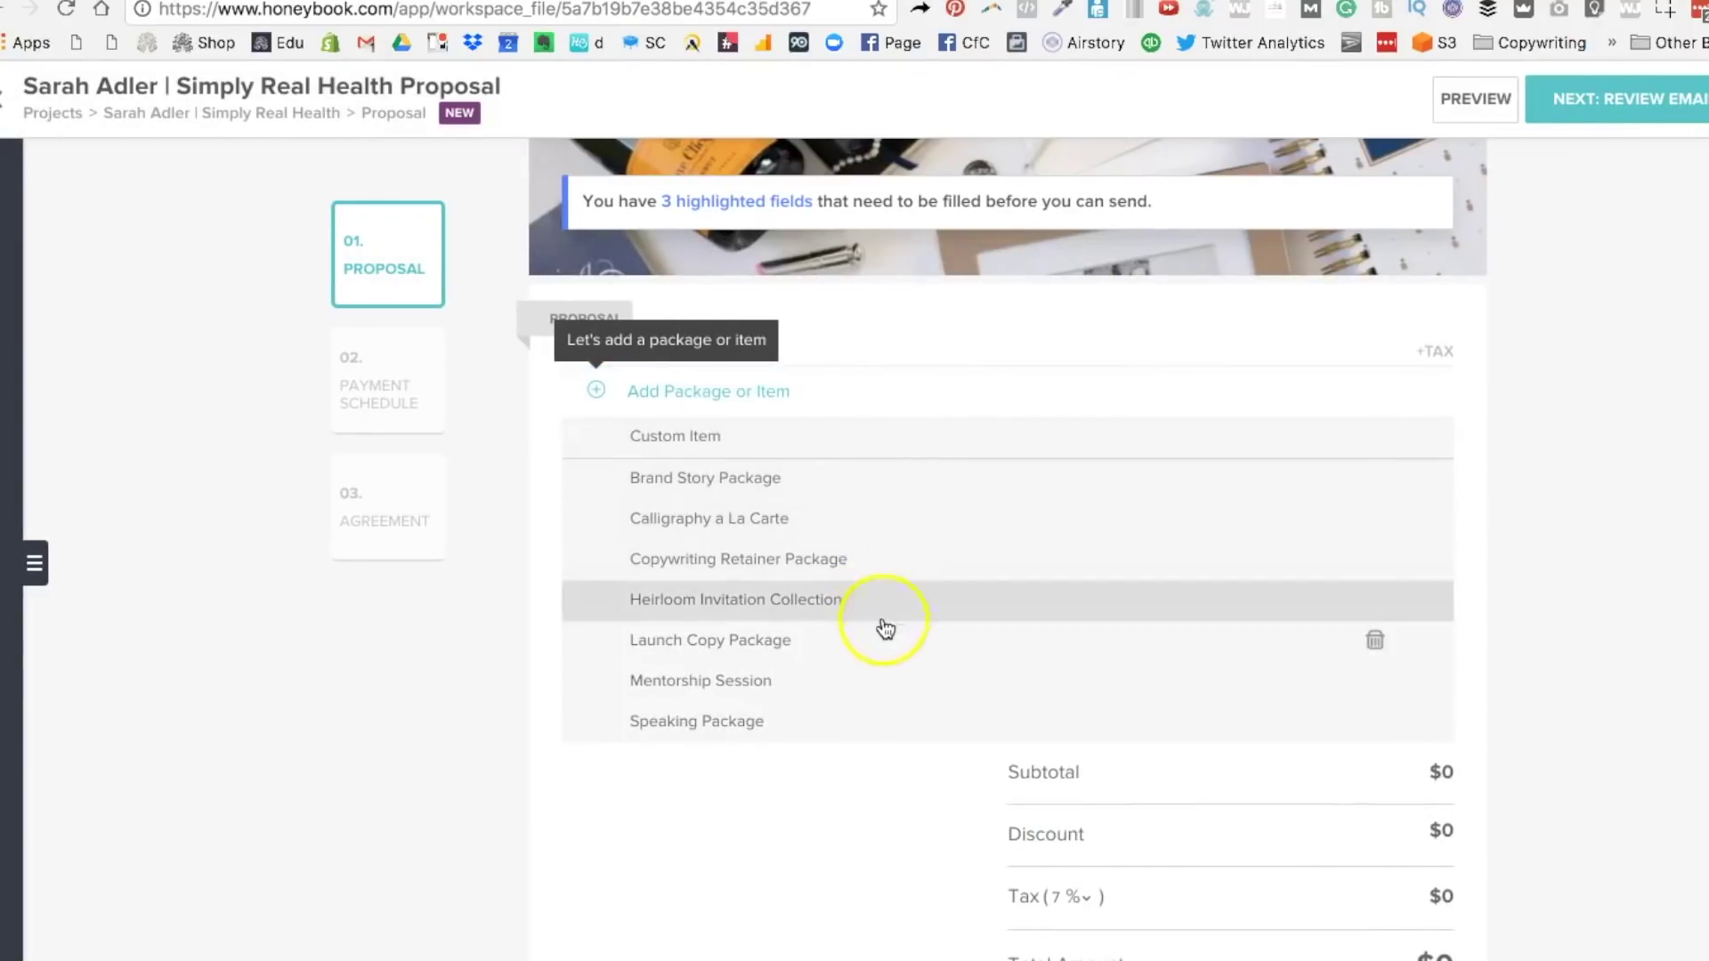
click(732, 487)
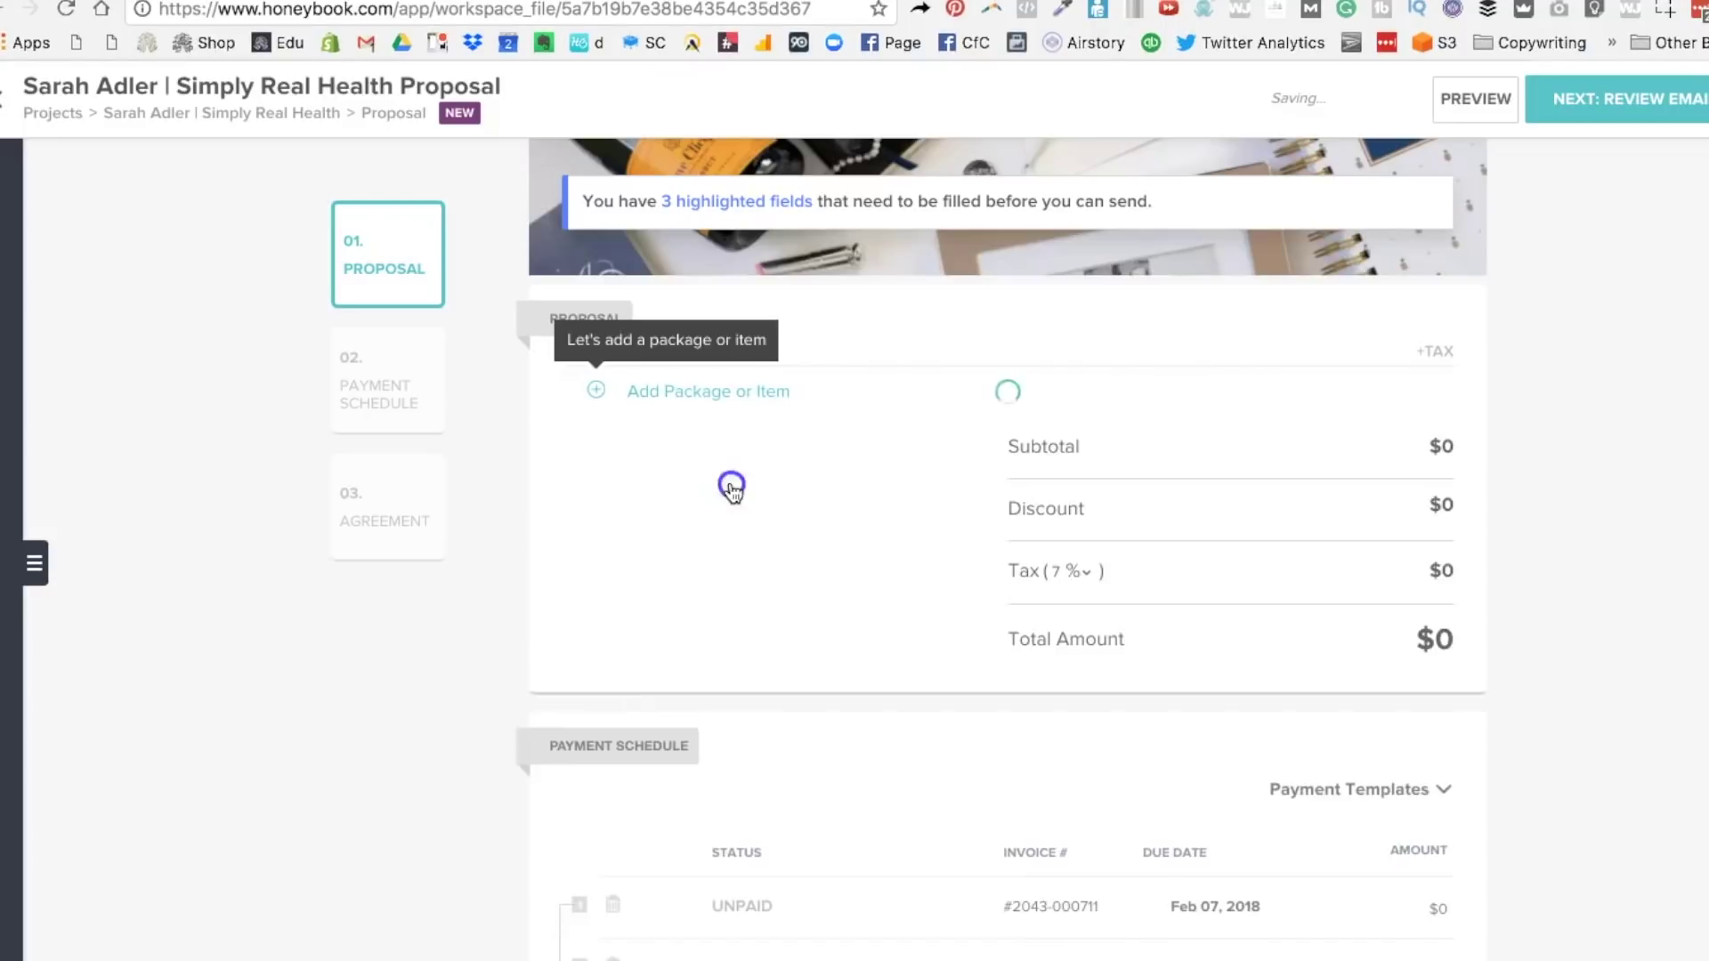
Load the 6-month Brand Story payment schedule of six $750 payments
scroll(732, 492, down, 15)
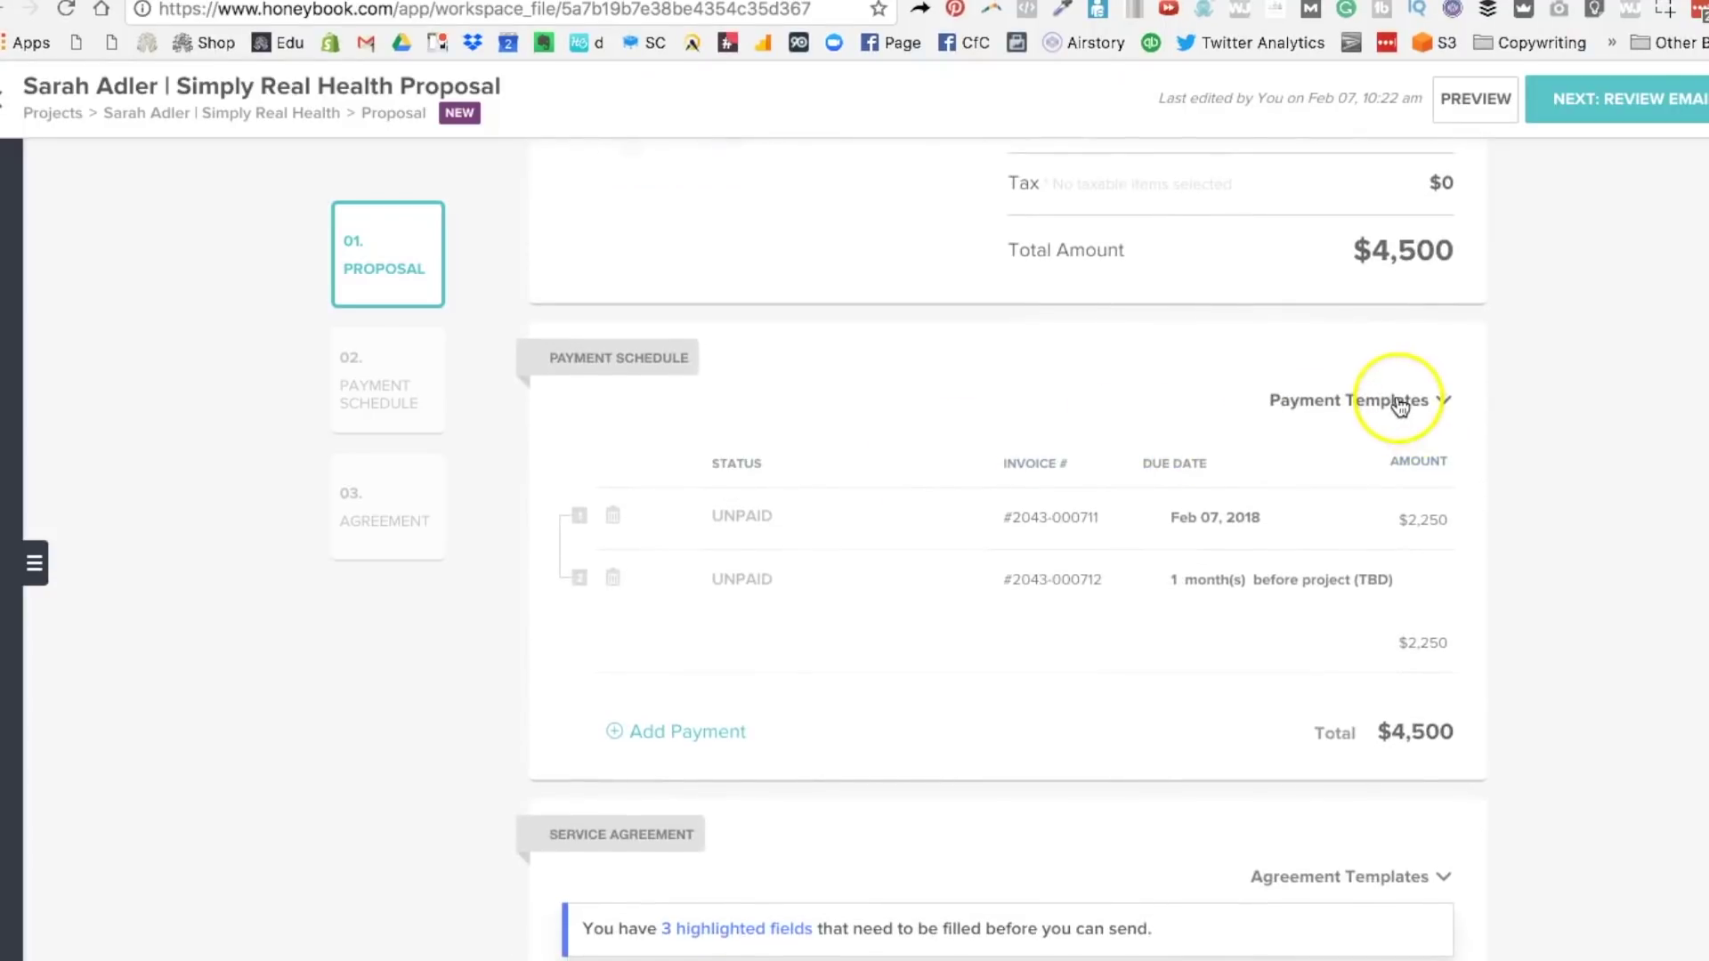
click(1400, 406)
scroll(1277, 561, down, 1)
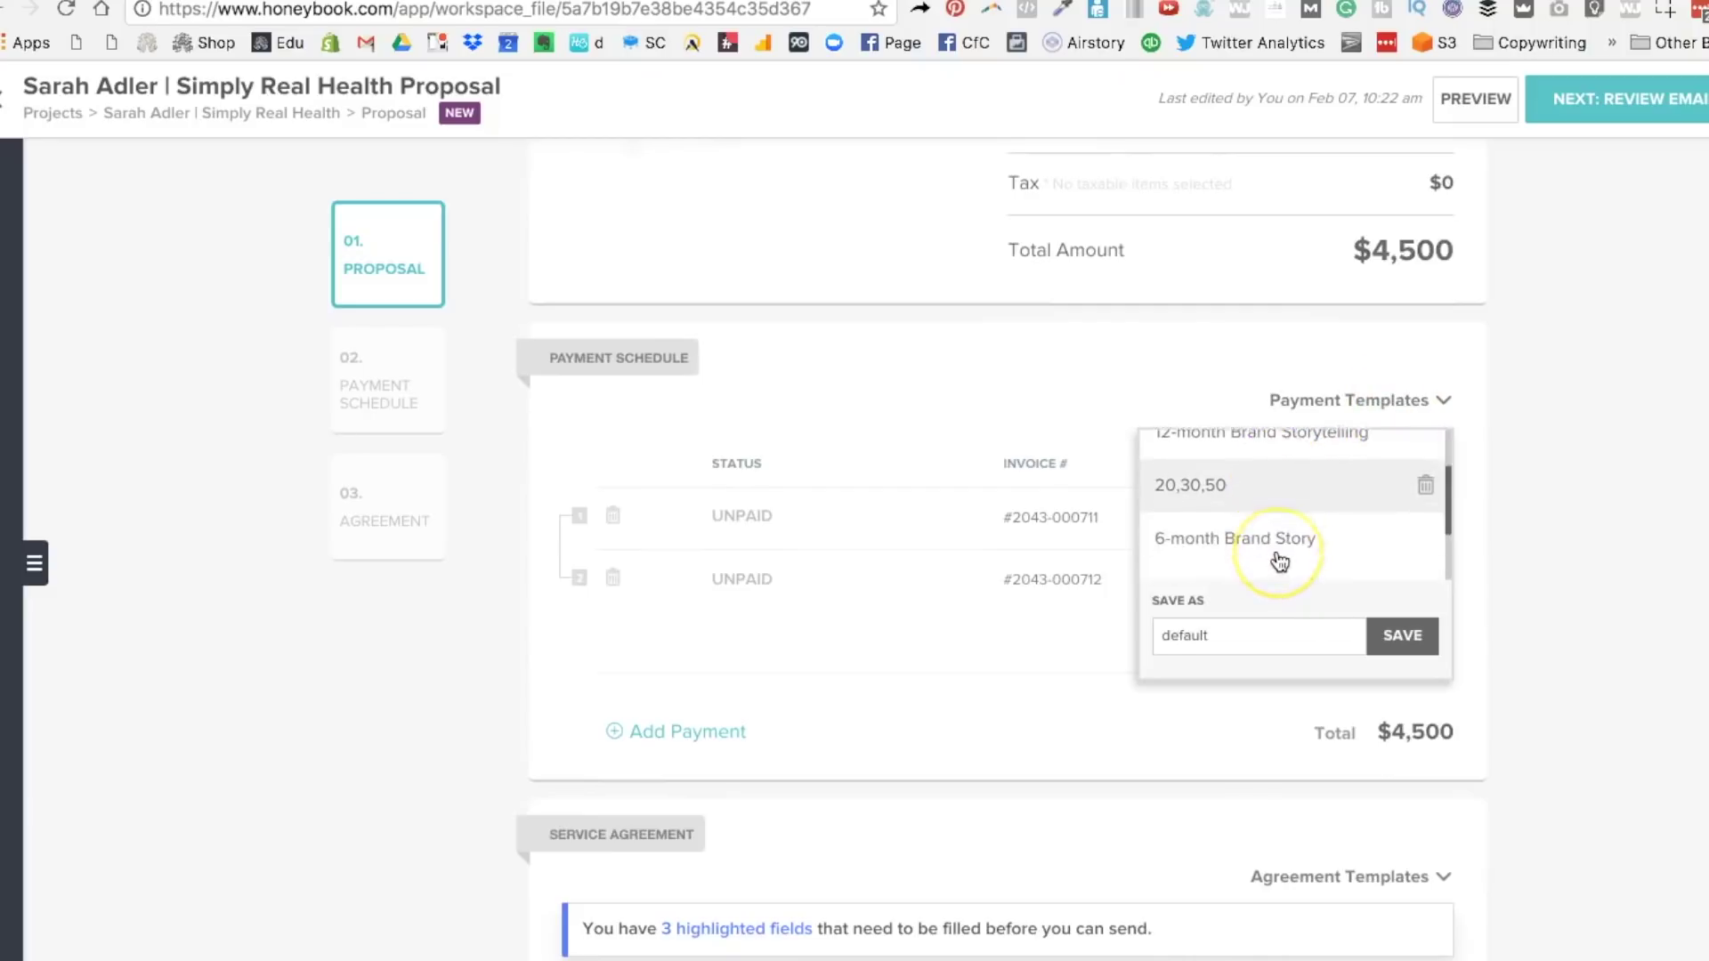
scroll(1279, 561, down, 1)
click(1270, 525)
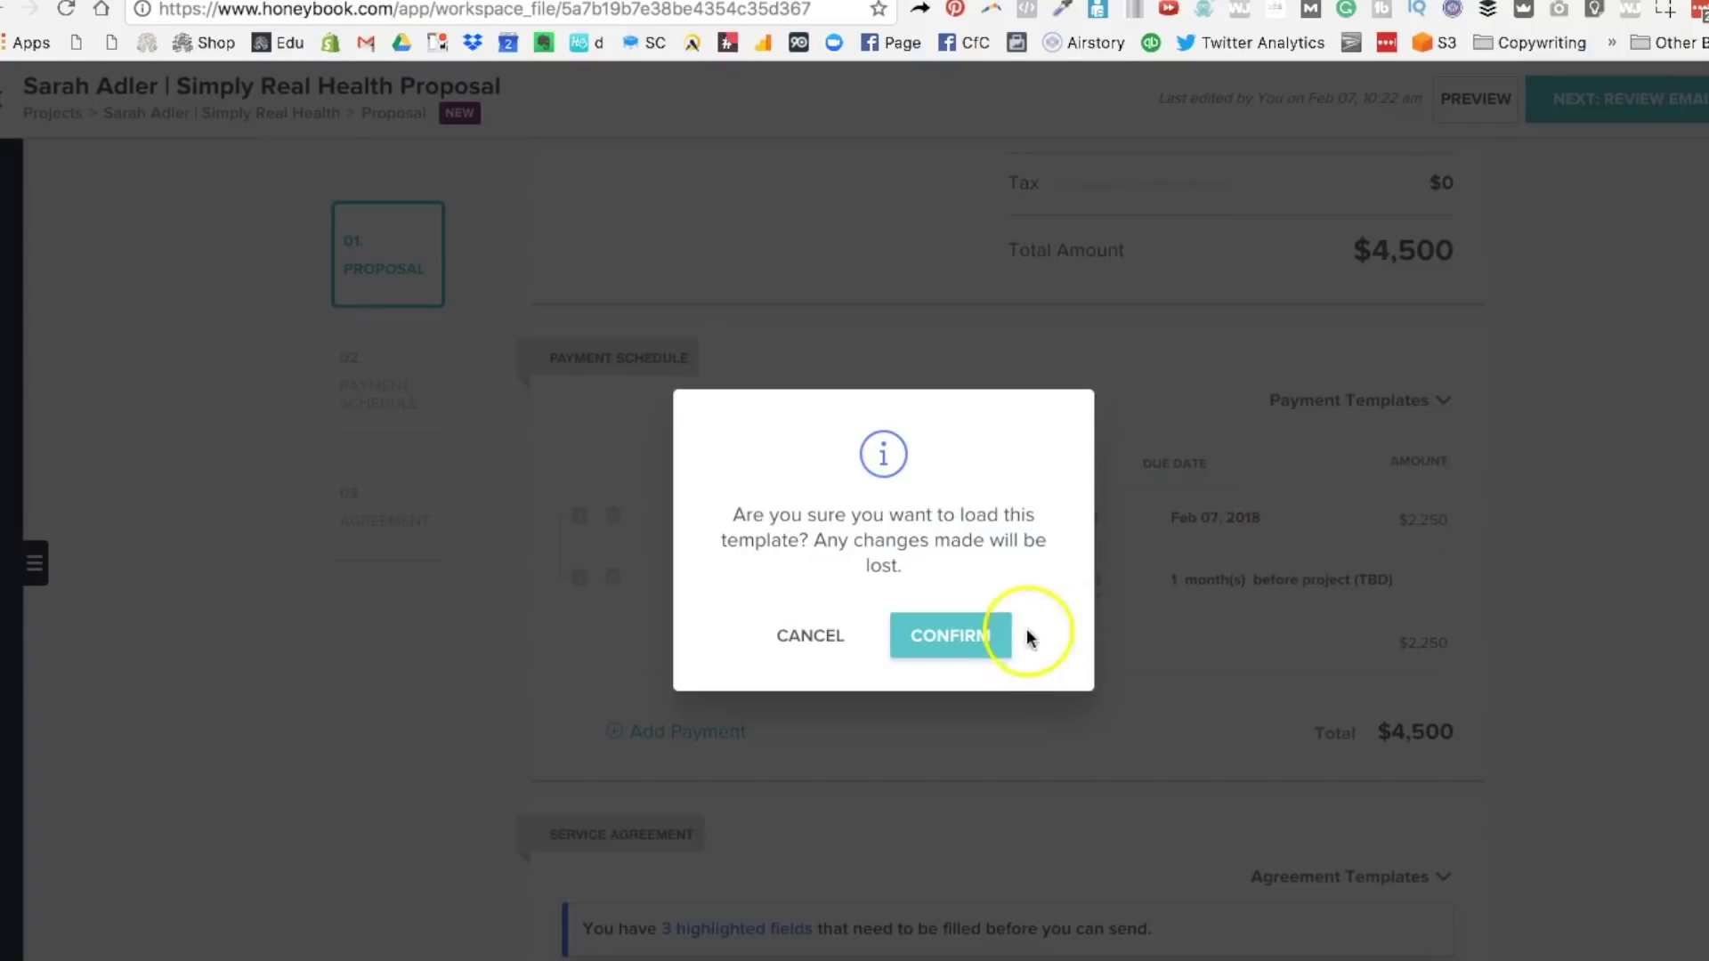
click(981, 649)
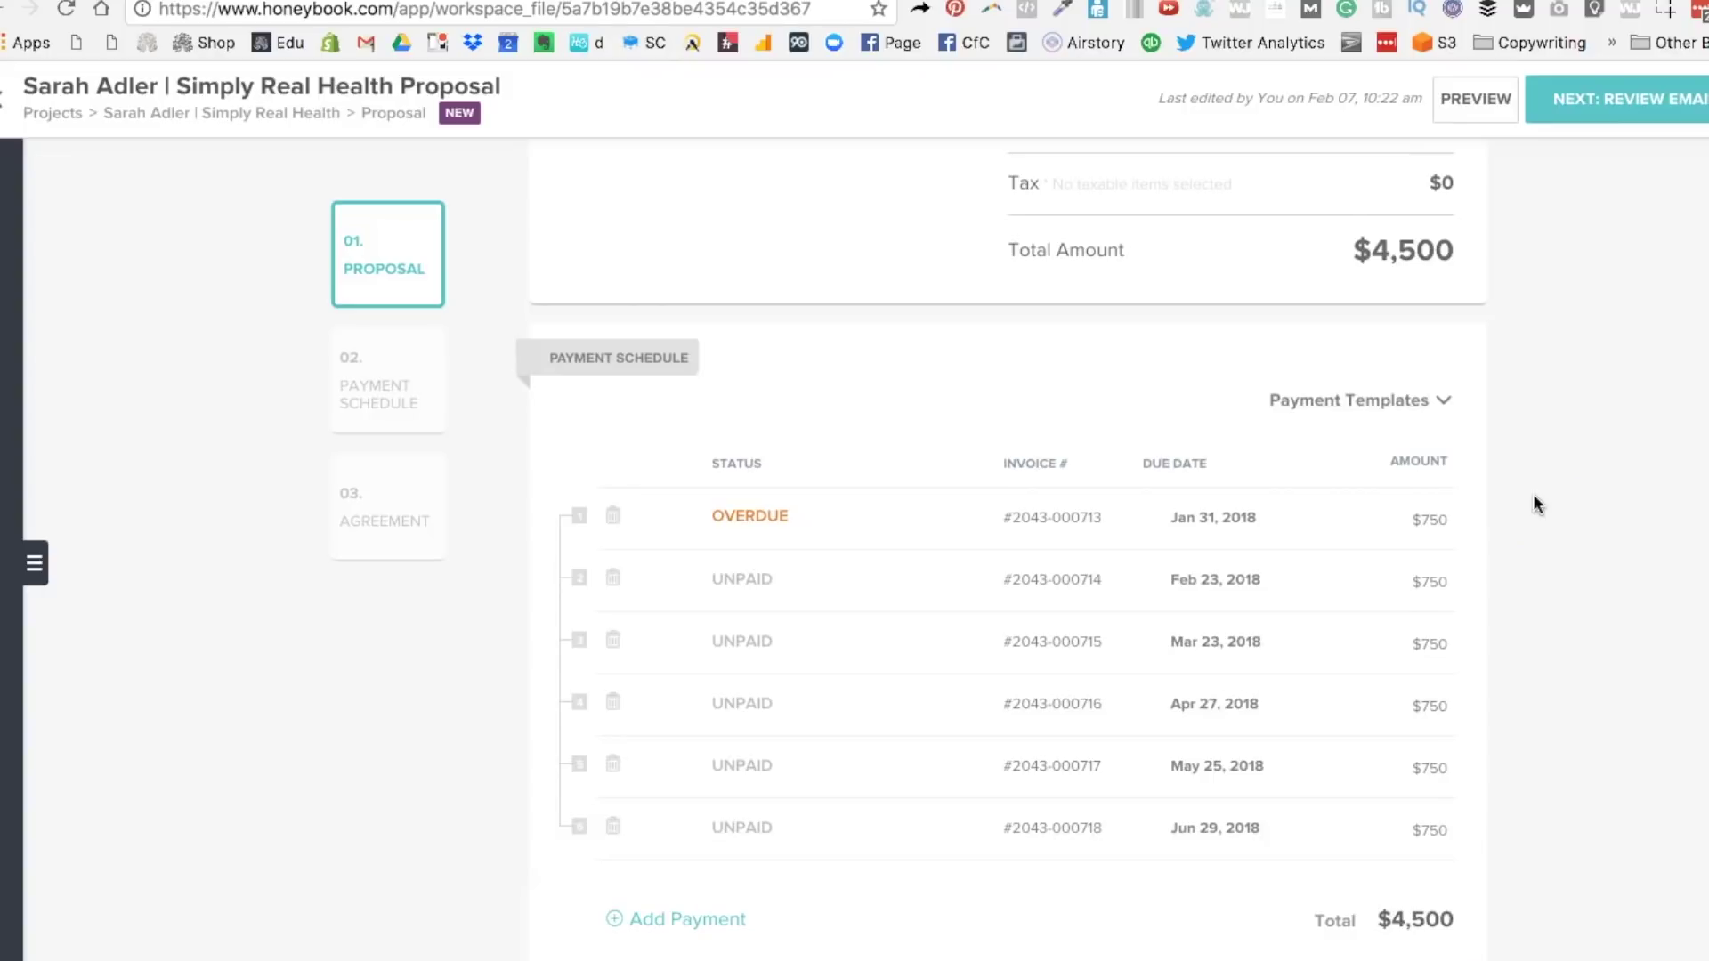
Set the first payment's fixed due date to Feb 02, 2018
scroll(1533, 494, down, 3)
click(1179, 300)
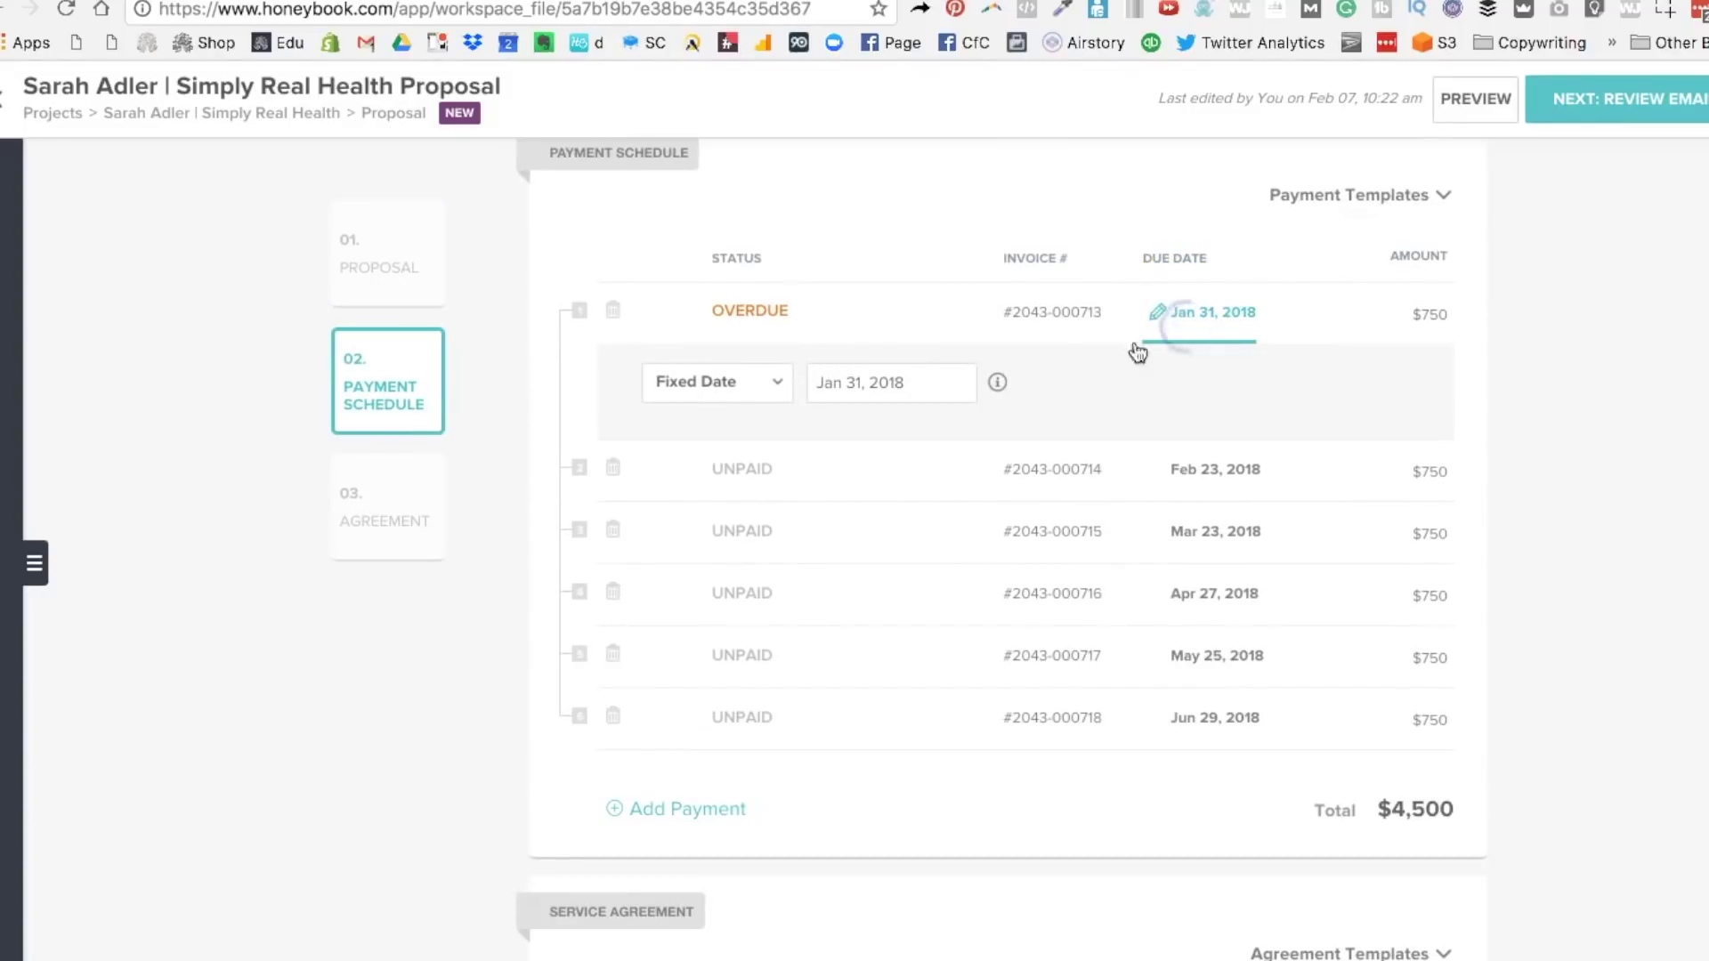
click(932, 392)
click(1013, 594)
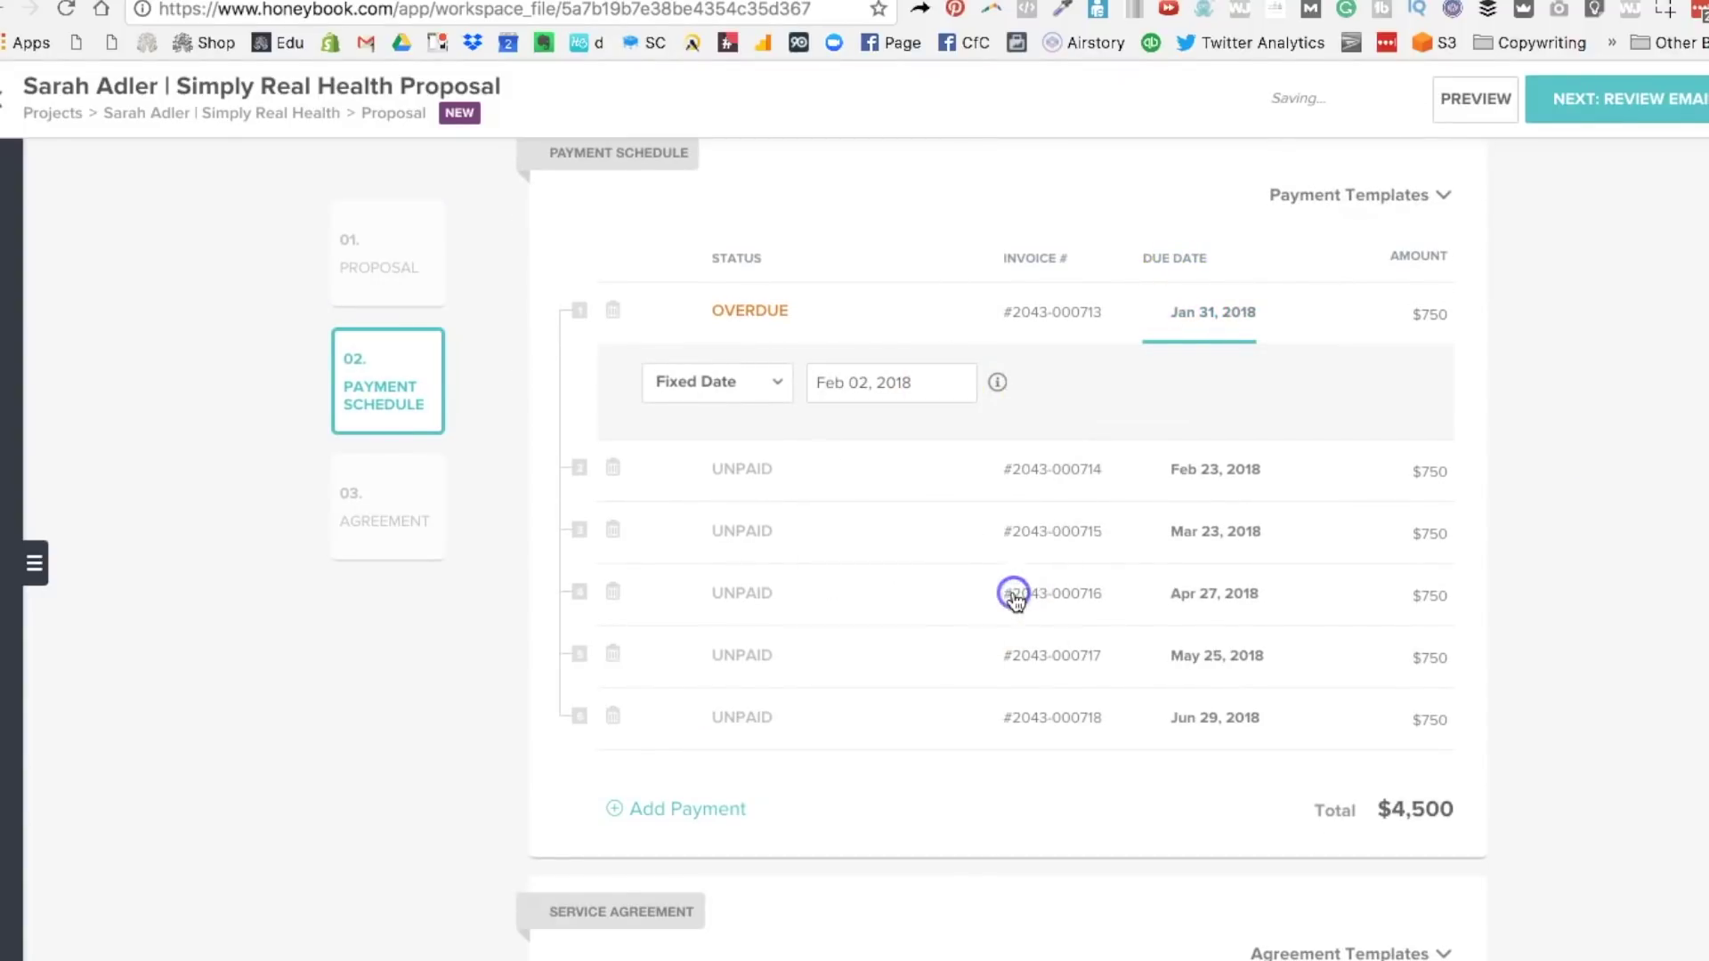
Replace the agreement with the Copywriting Client Service Agreement template
scroll(1271, 529, down, 8)
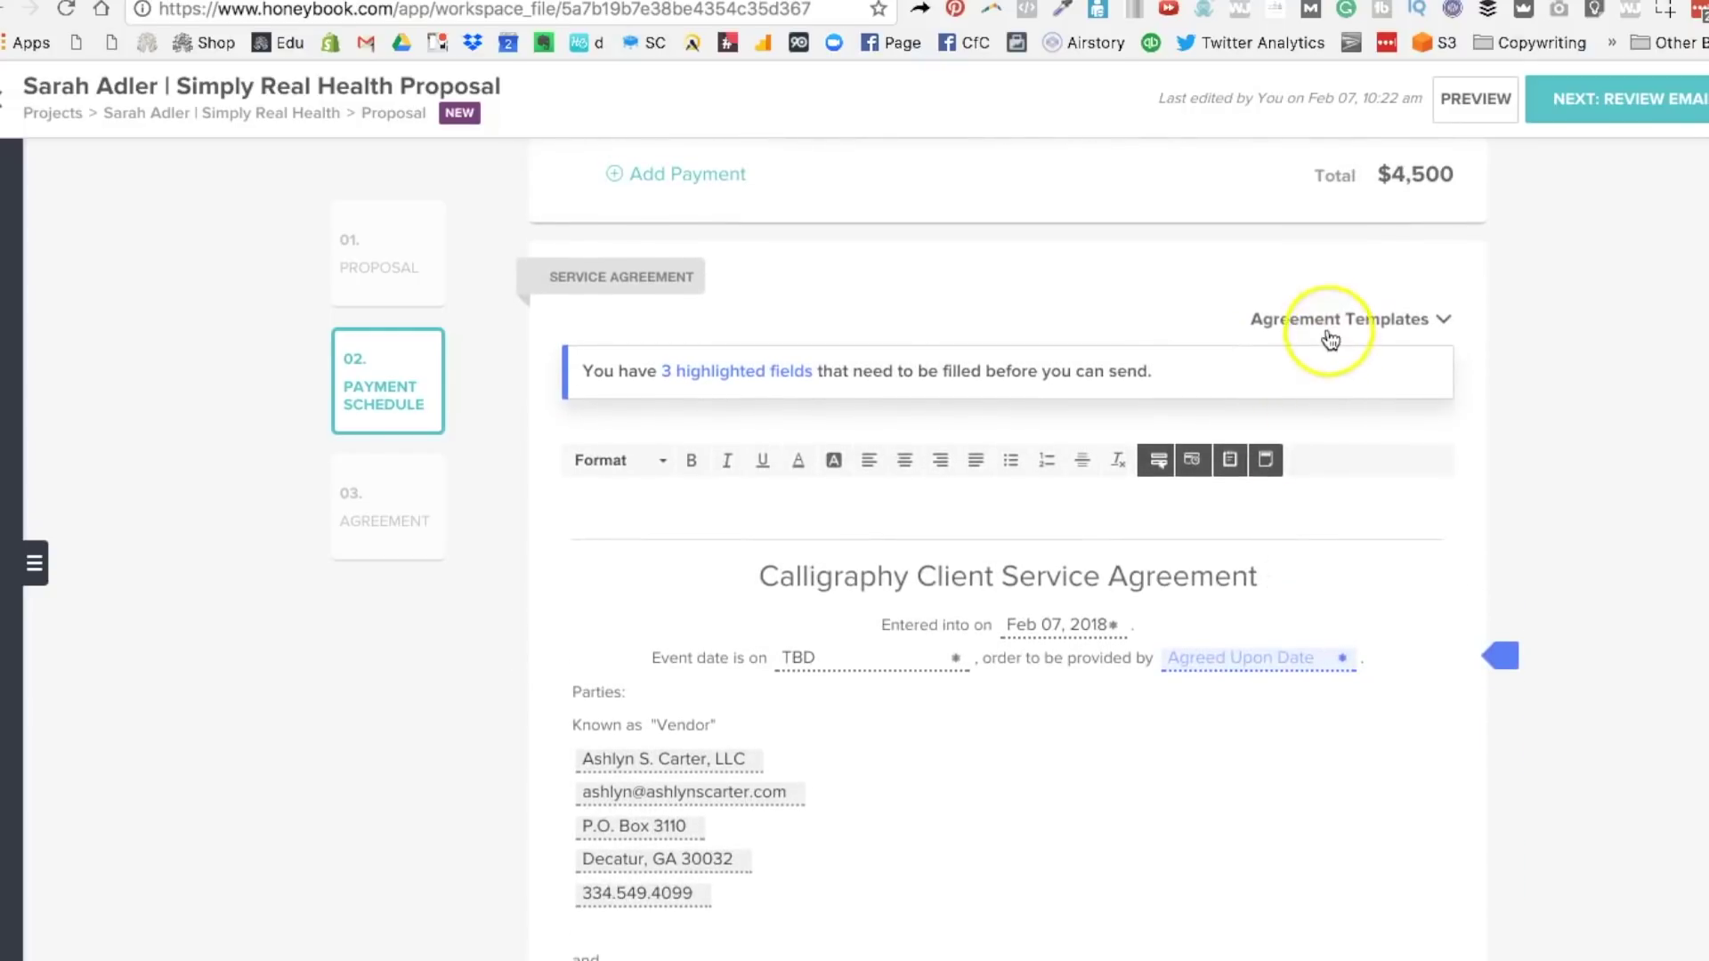
click(1323, 319)
click(1303, 483)
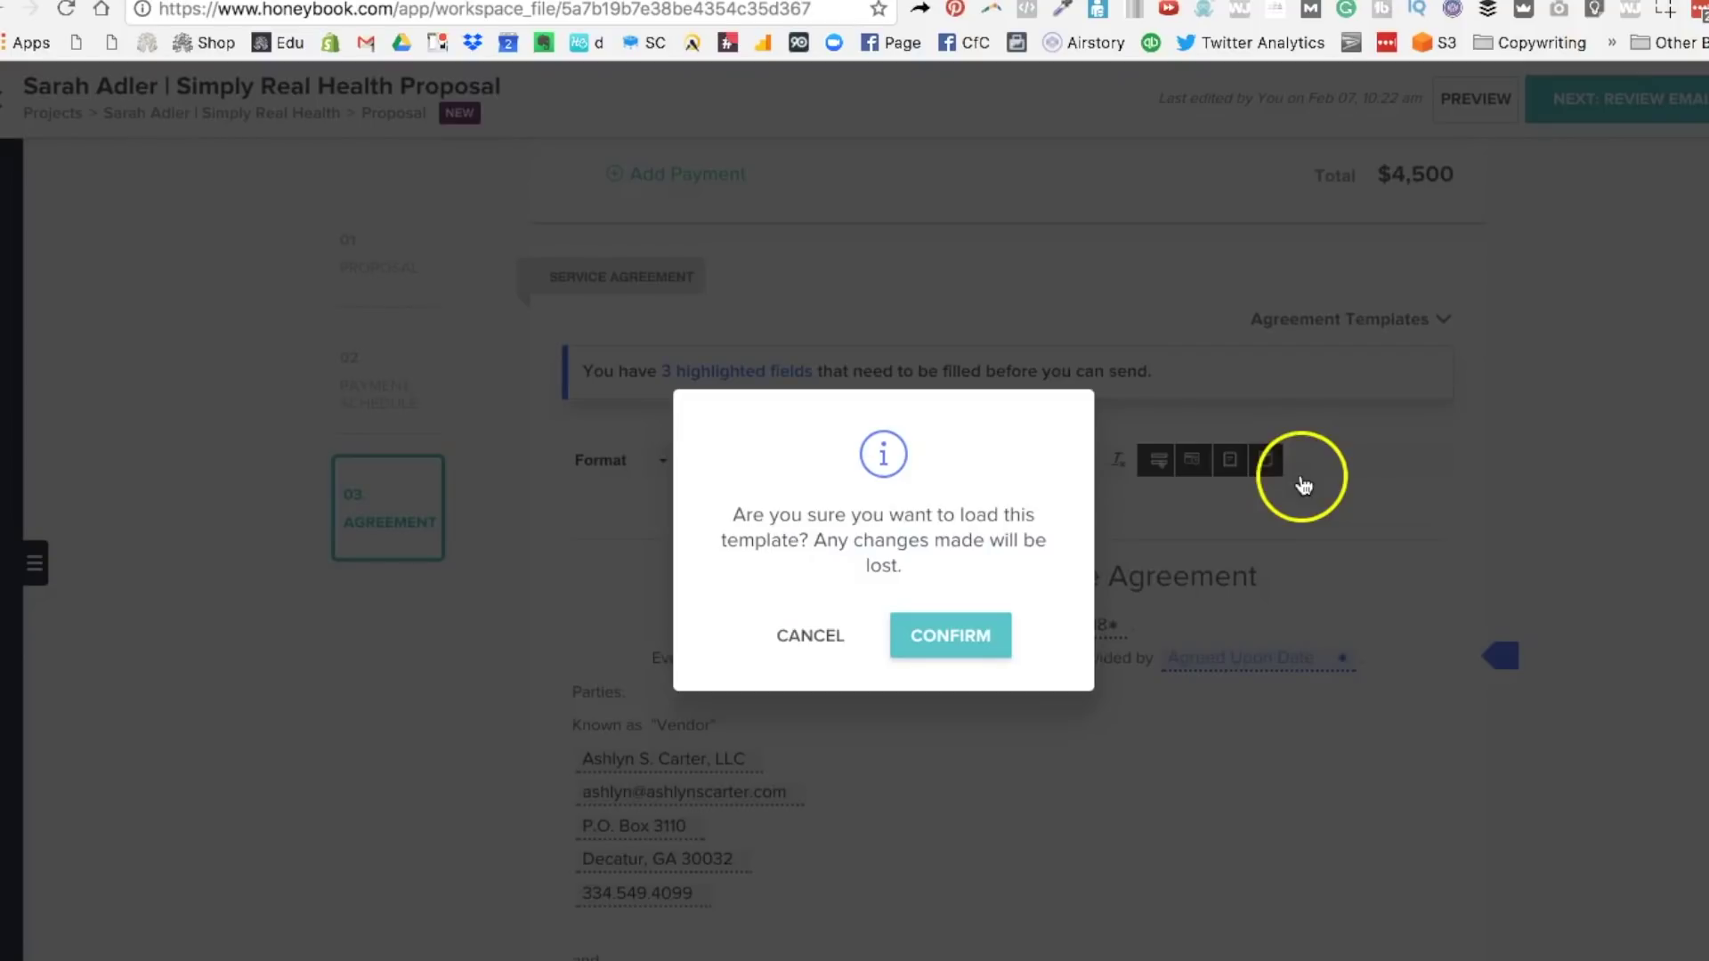
click(951, 637)
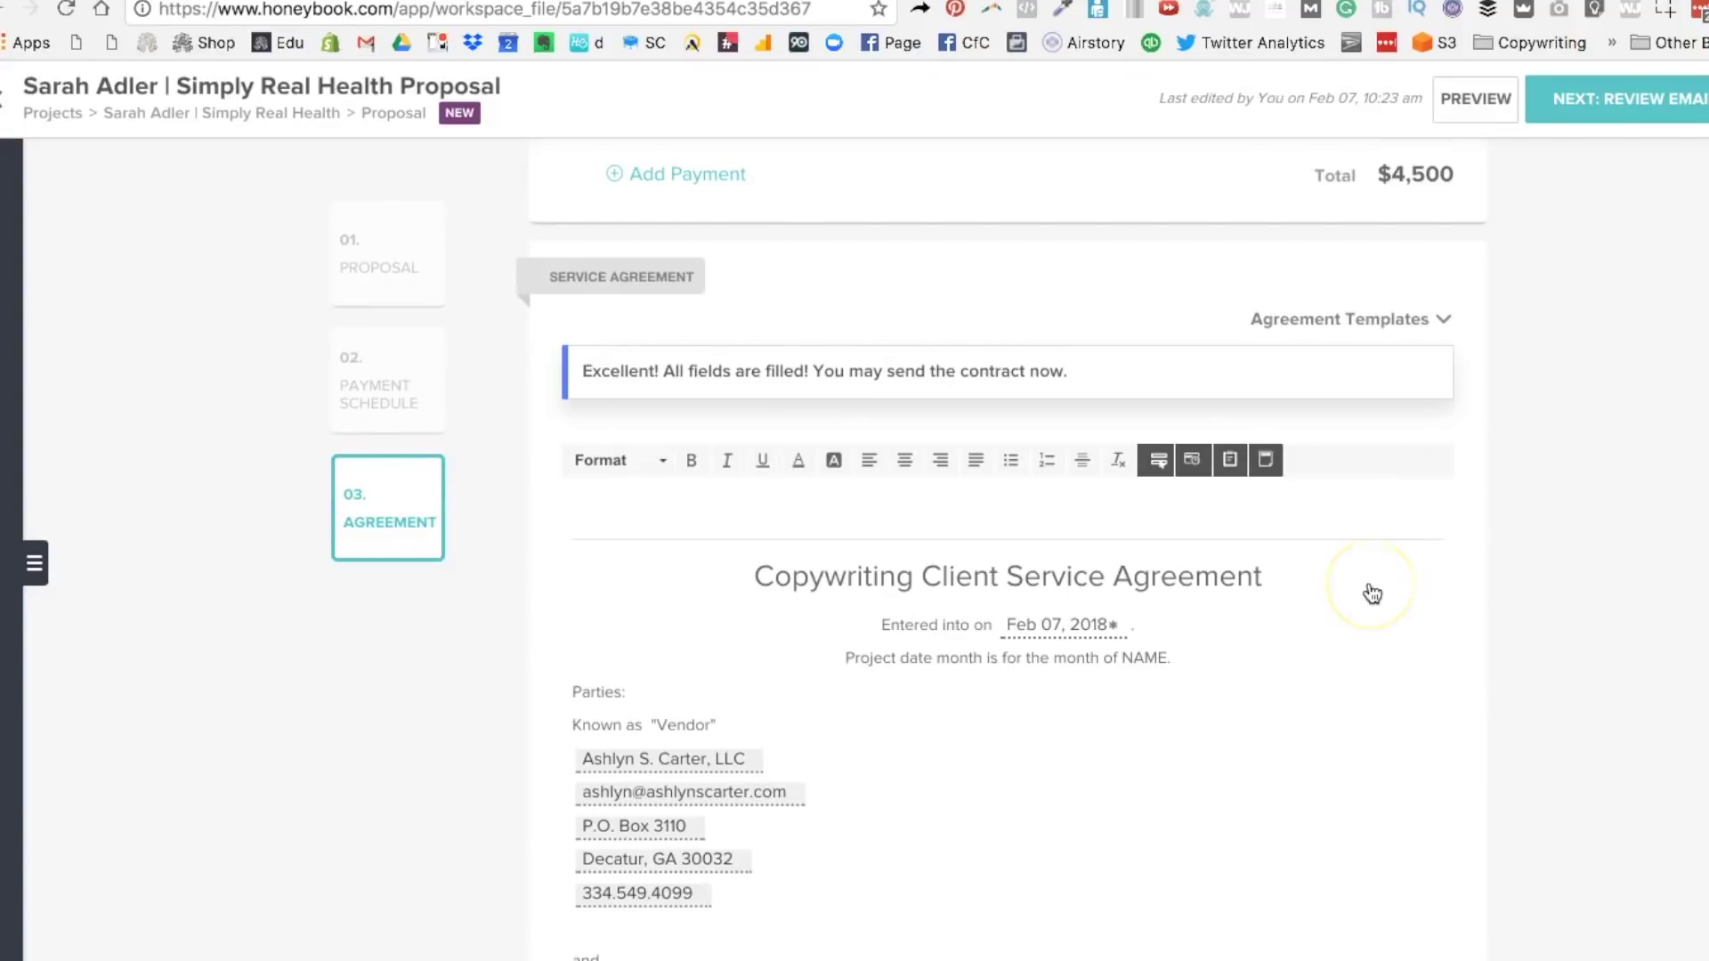
Move on to the proposal's client email and scroll through it to review
scroll(1507, 222, up, 1)
click(1589, 98)
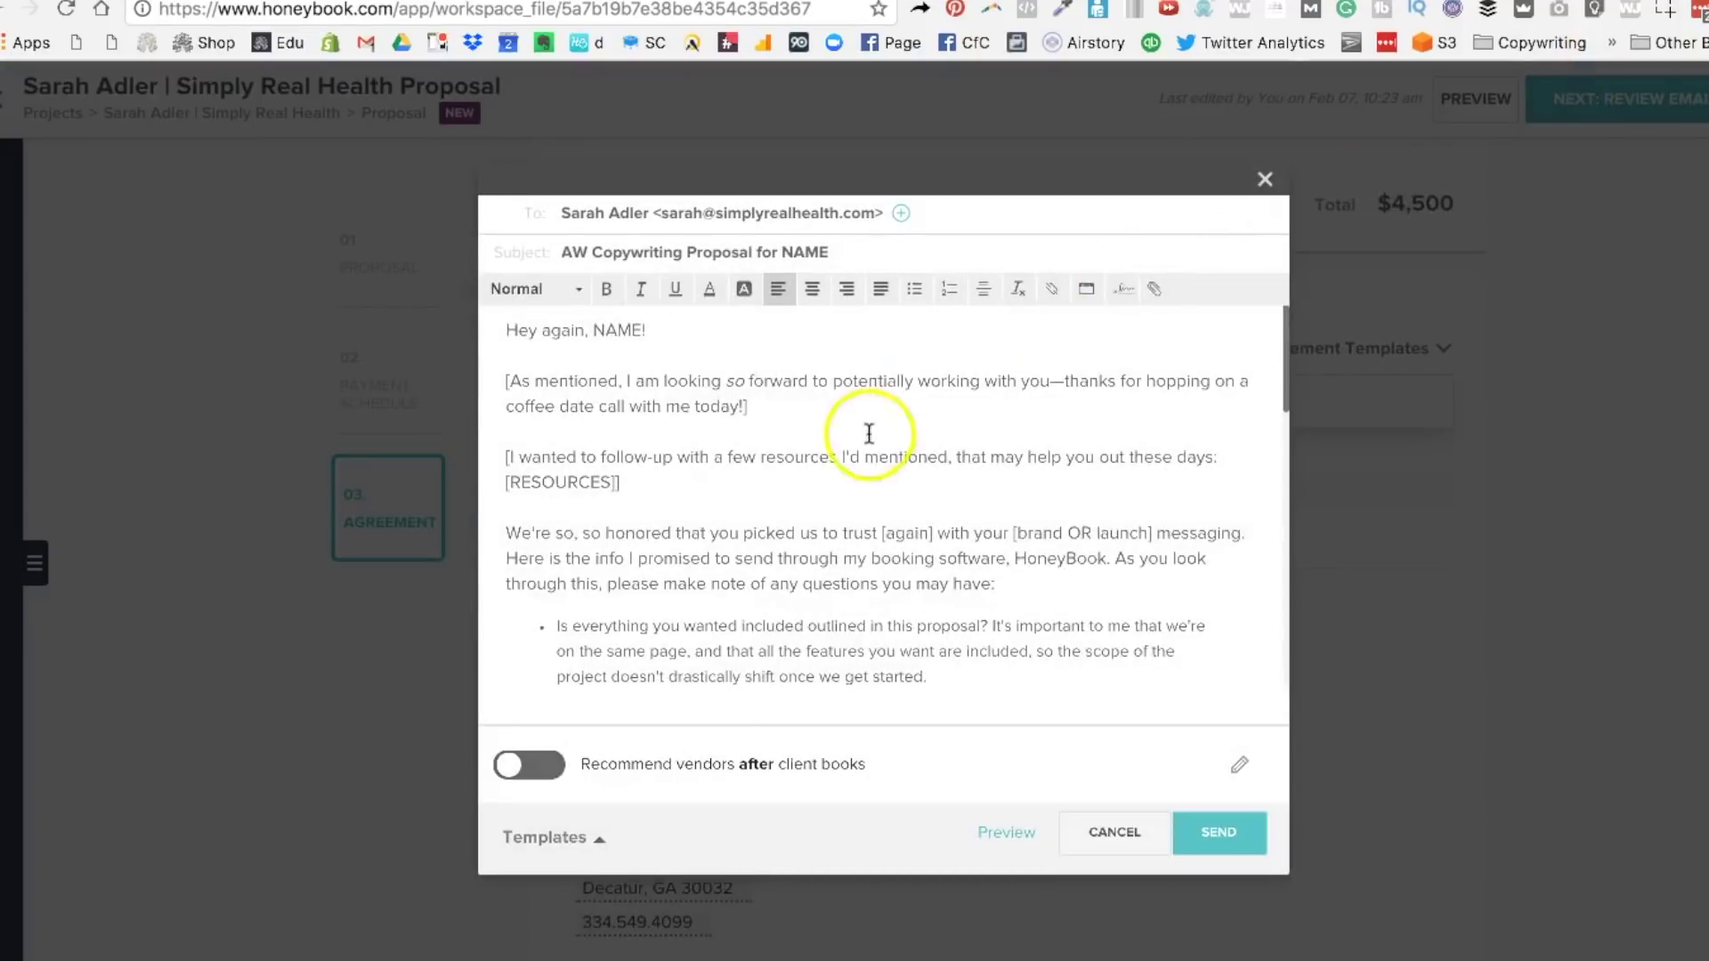
scroll(801, 534, down, 3)
scroll(706, 645, up, 3)
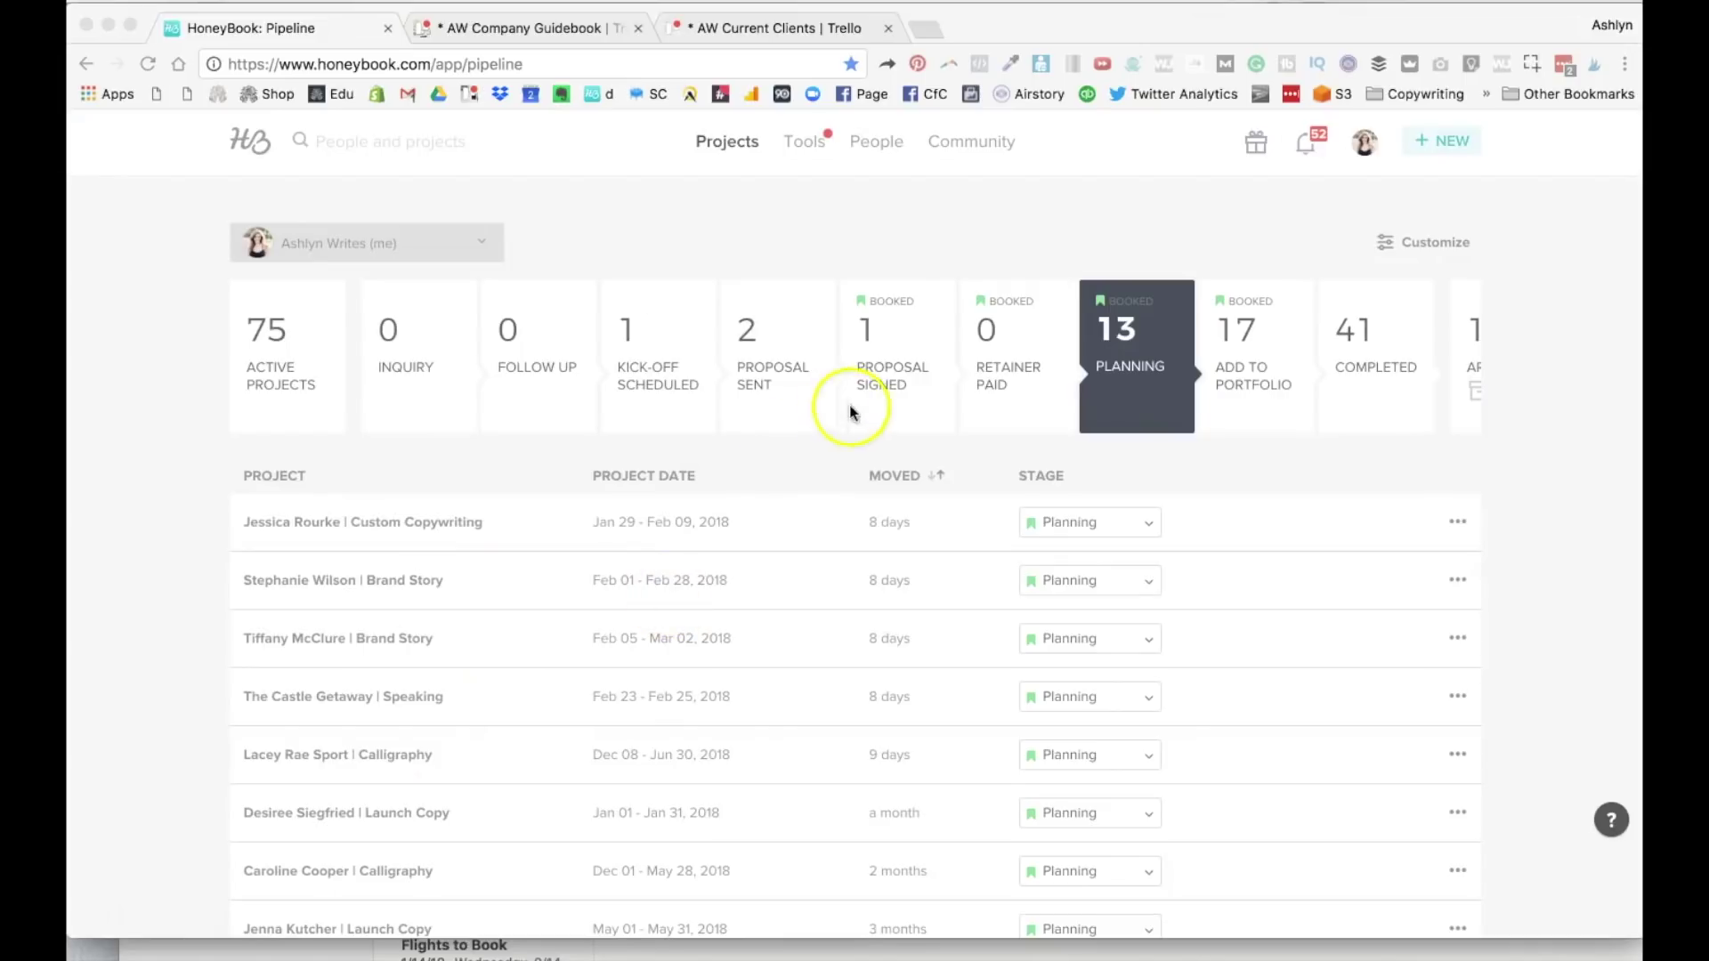
Look over the lists on the AW Company Guidebook board
click(565, 28)
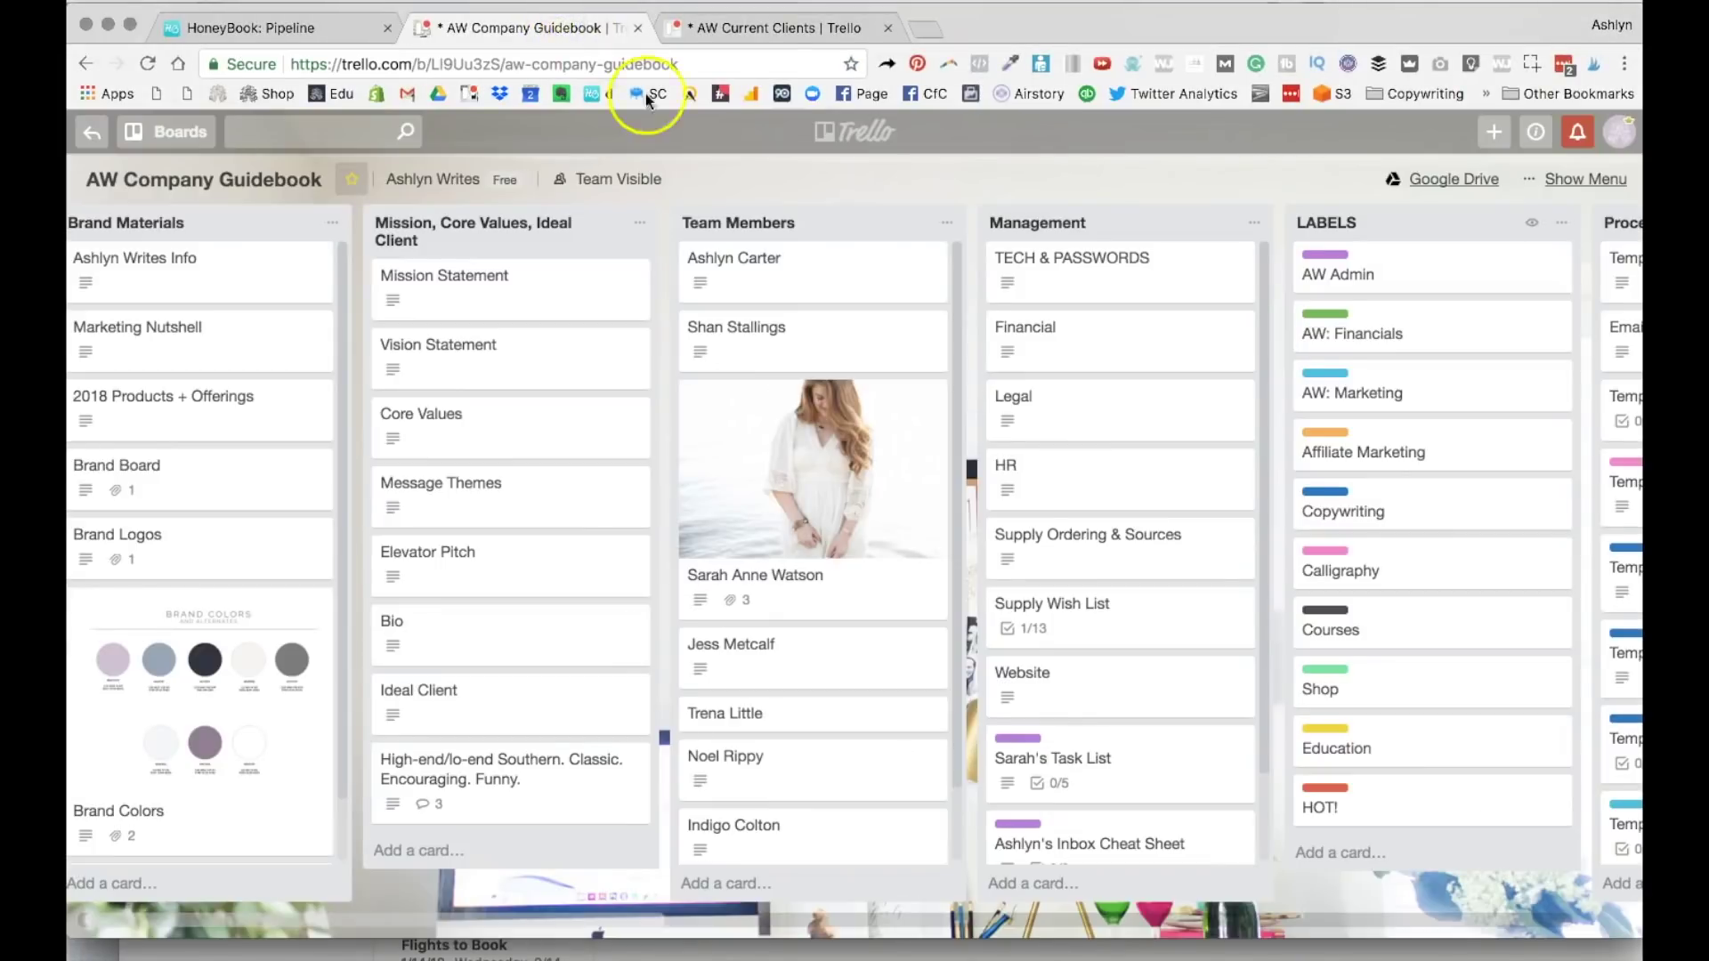
scroll(751, 335, right, 5)
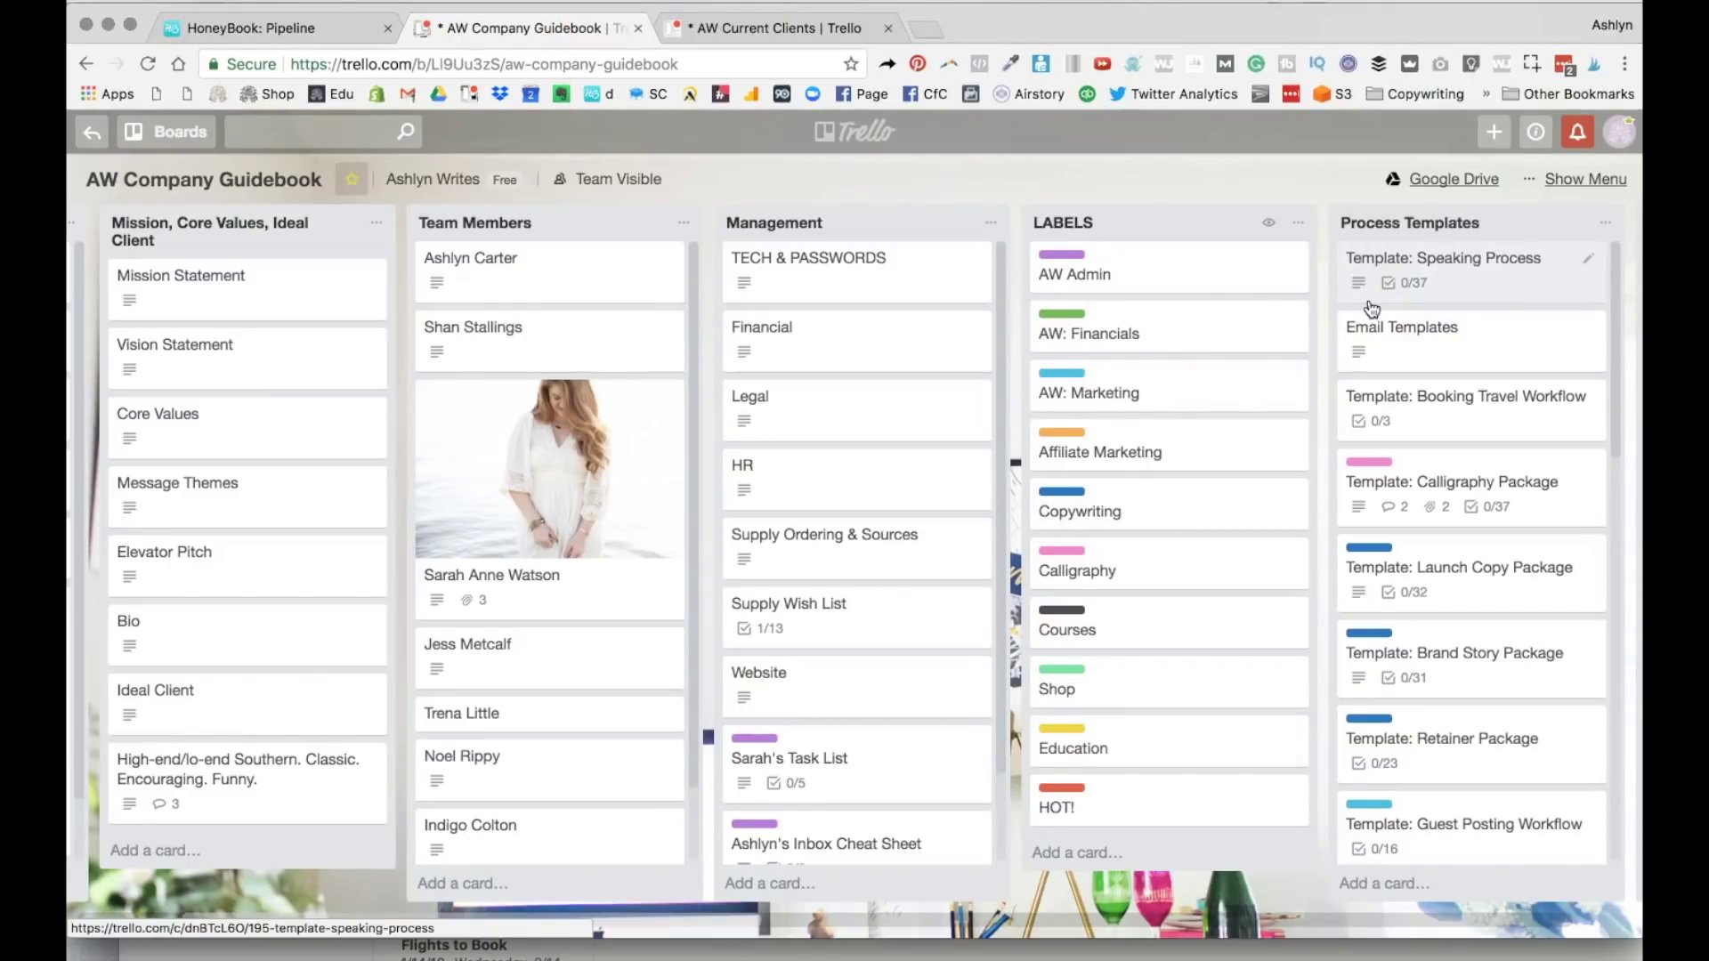
click(1506, 592)
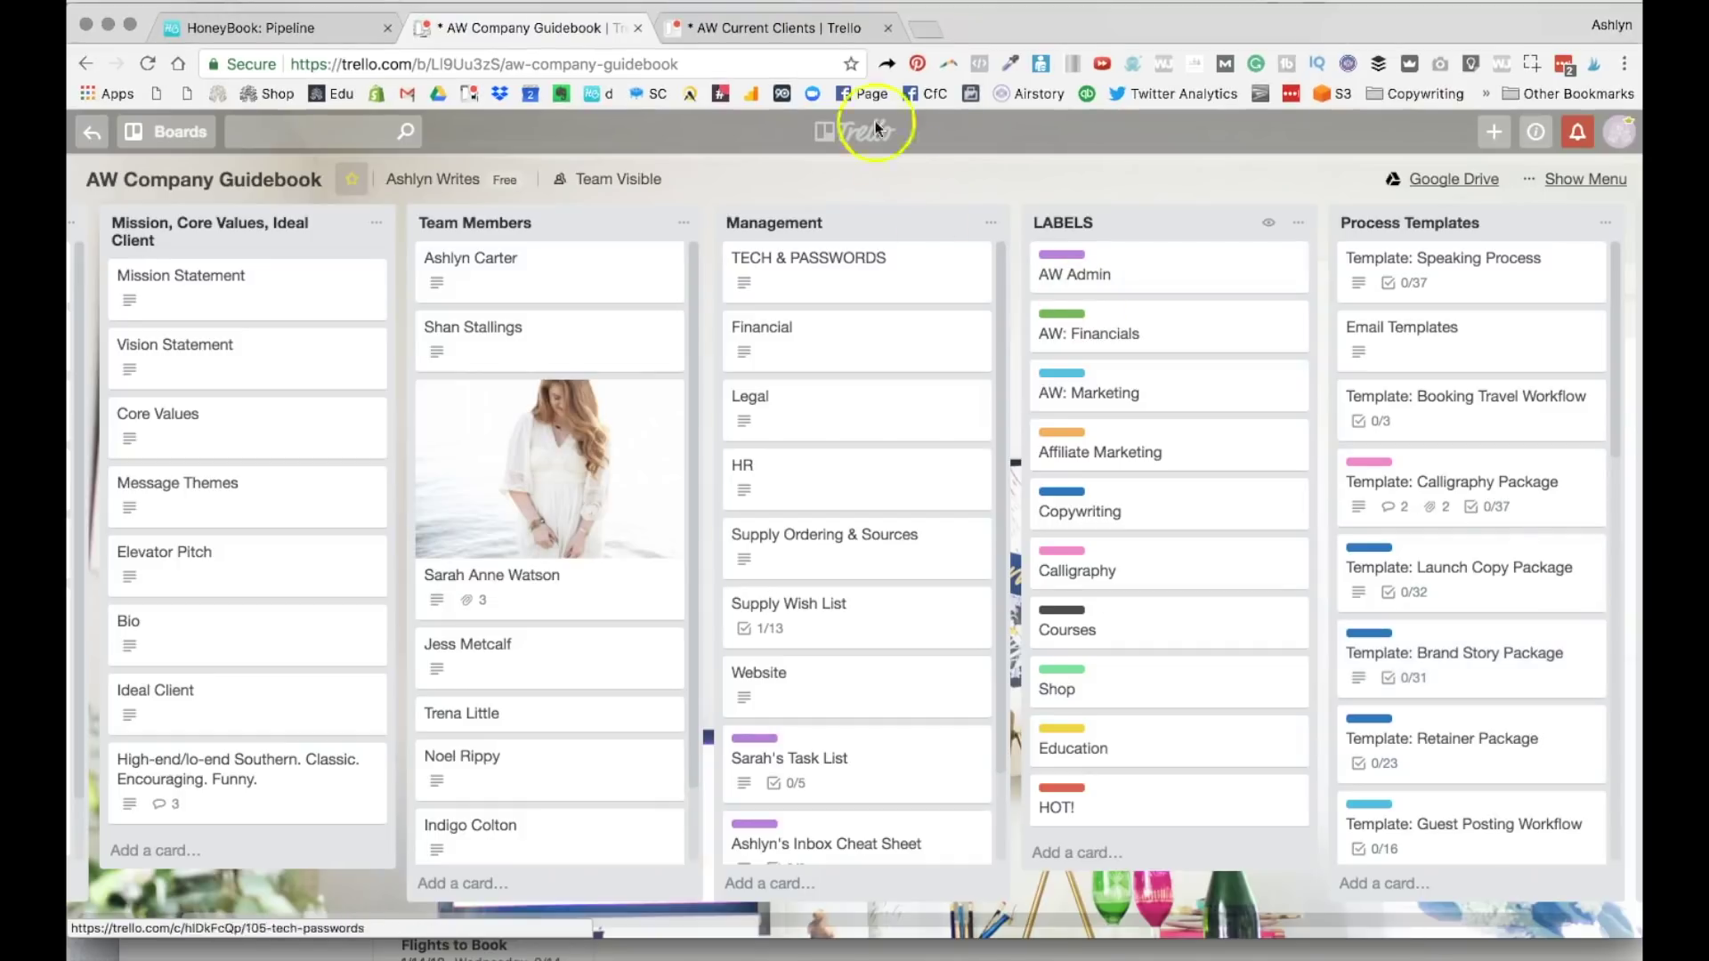
Add a new list named after the client to the AW Current Clients board
click(790, 34)
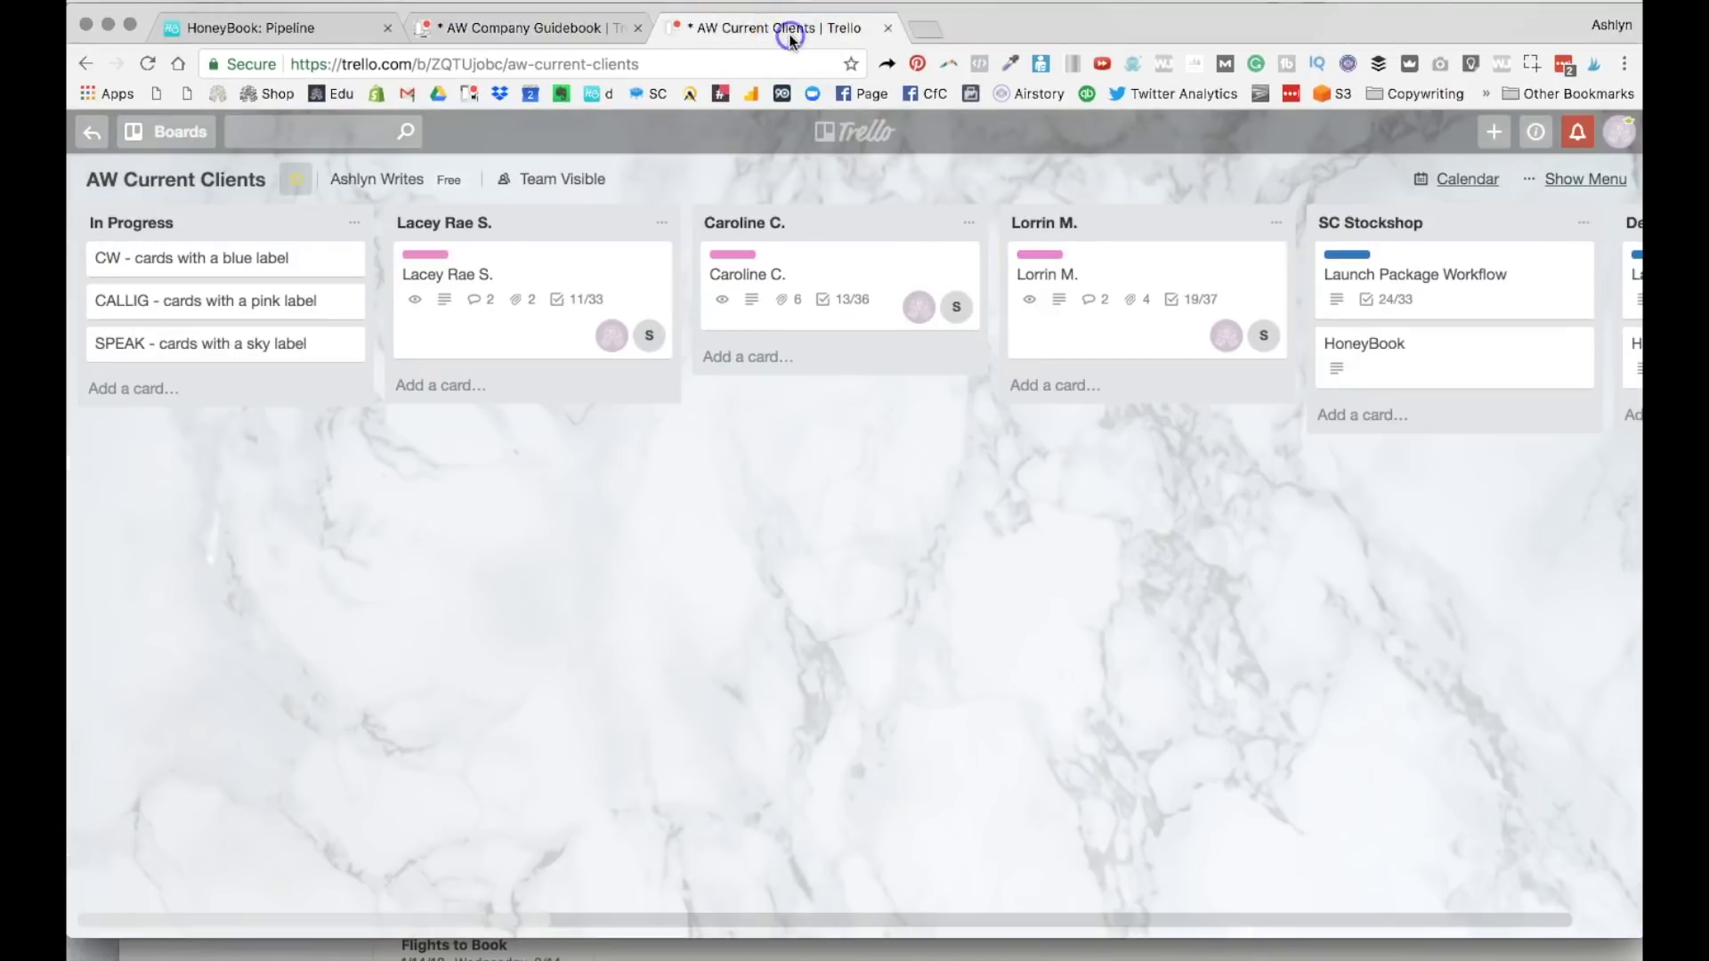
double_click(1300, 223)
text(Sarah A.)
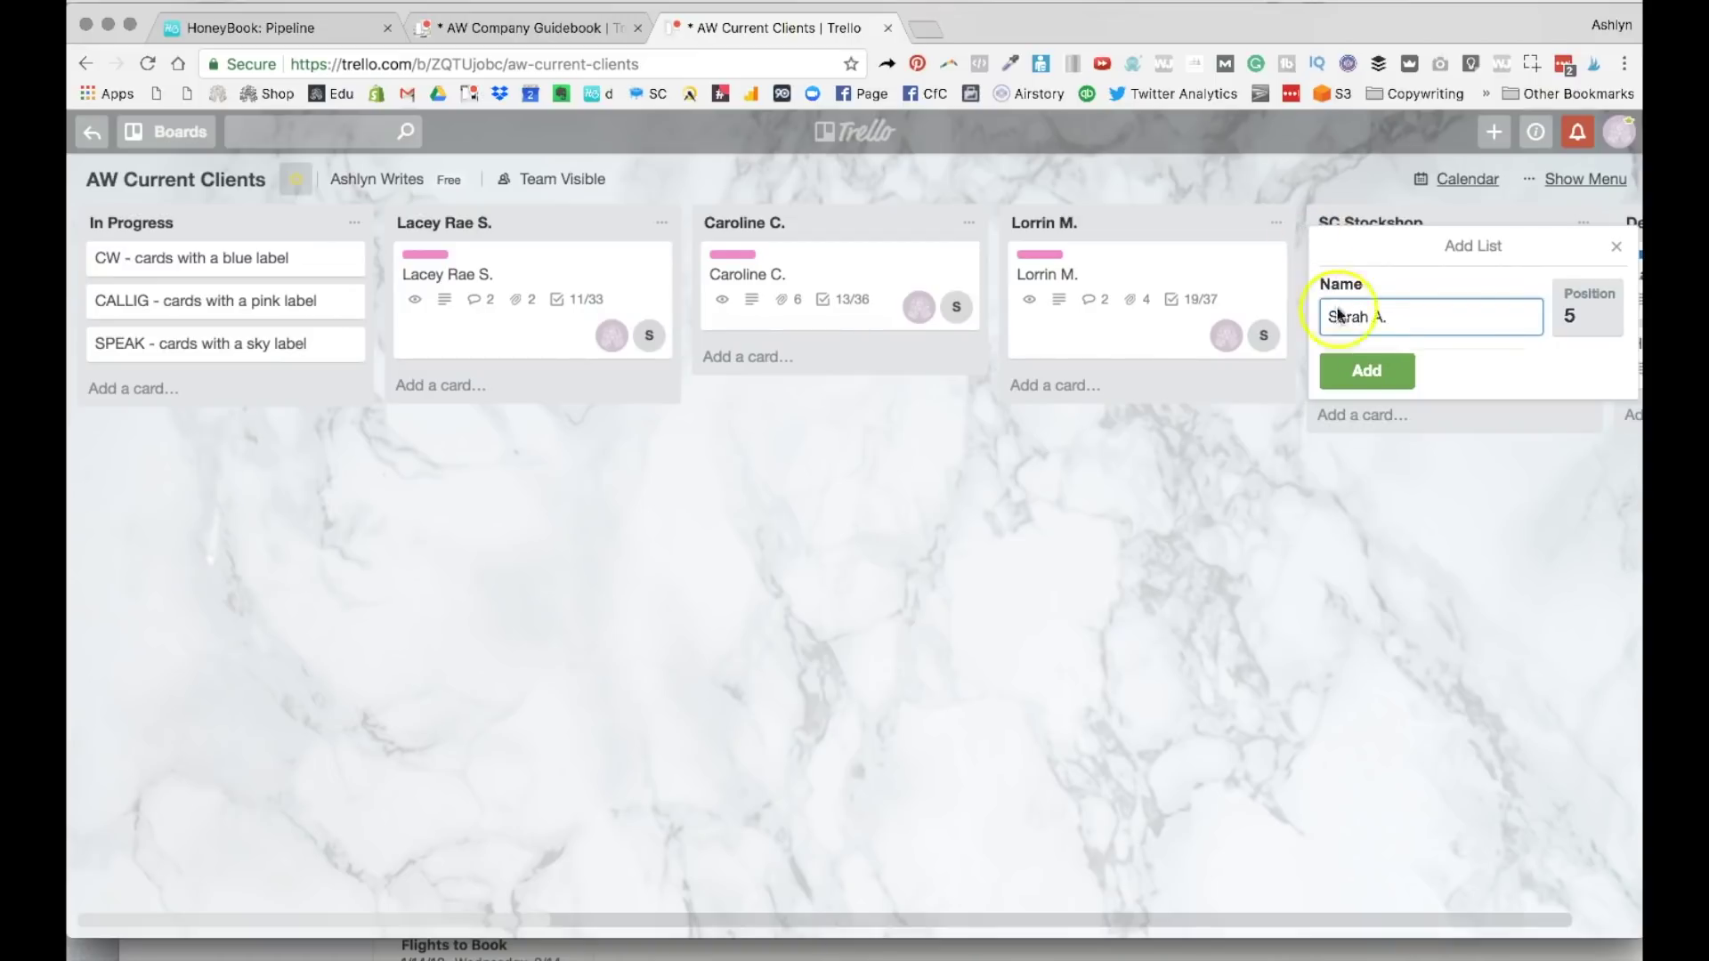
click(1357, 371)
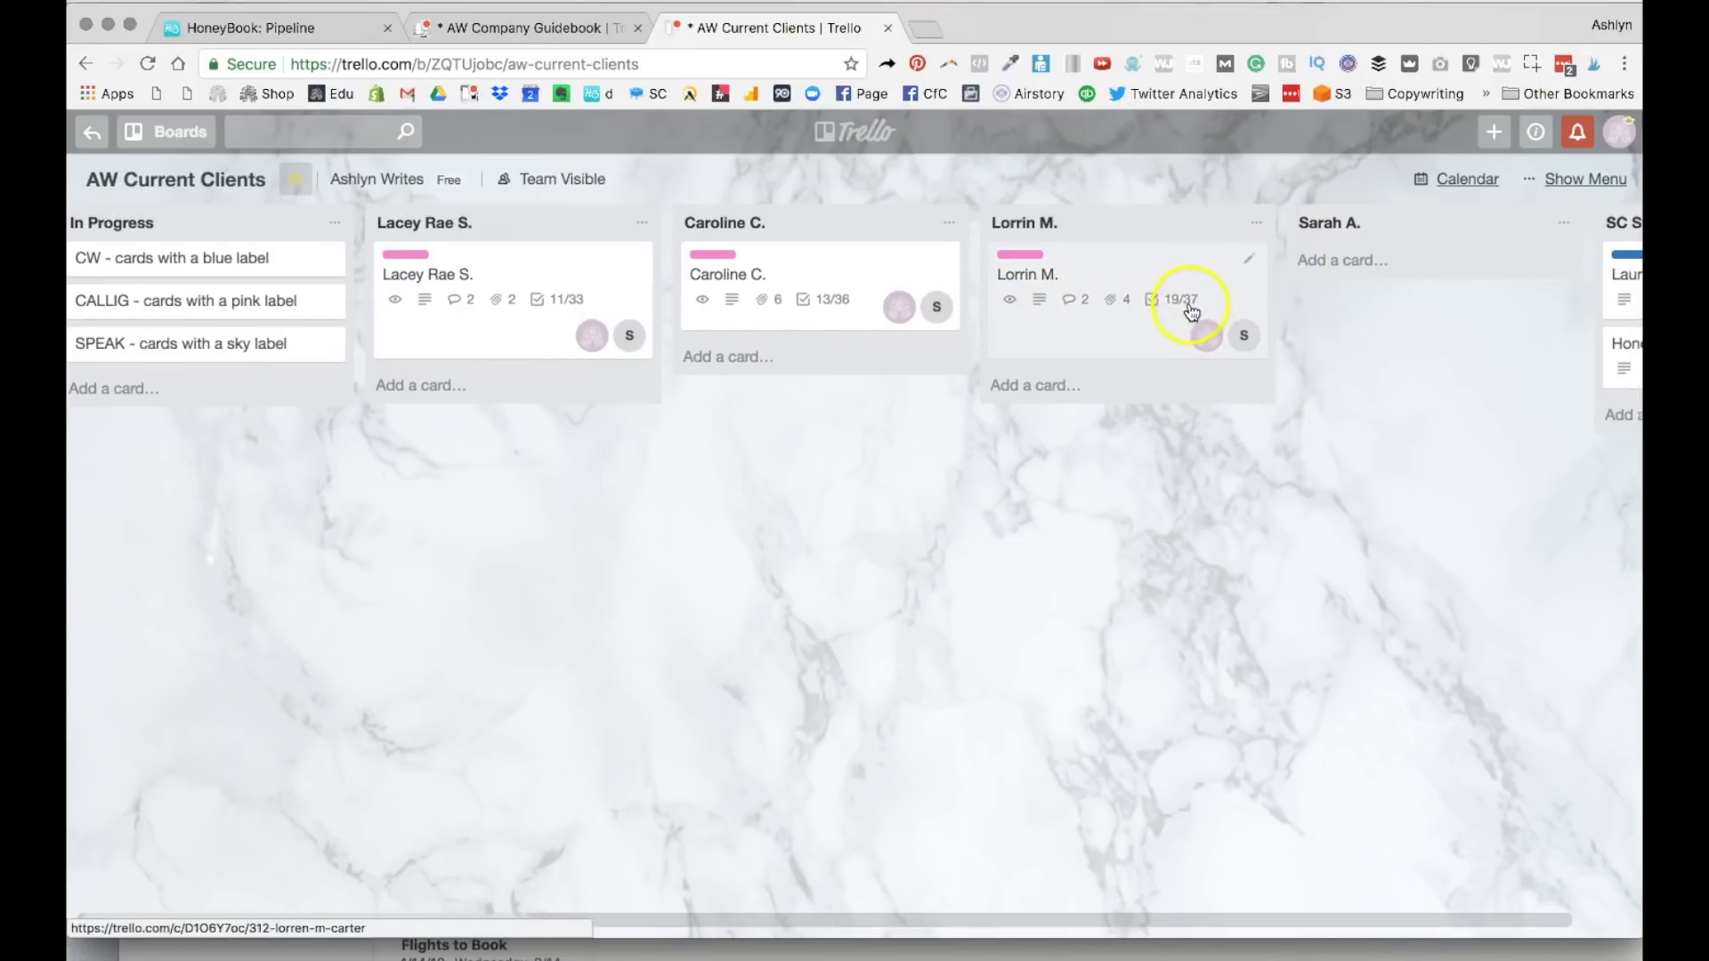
Copy the Template: Brand Story Package card to the client's list on AW Current Clients
click(547, 31)
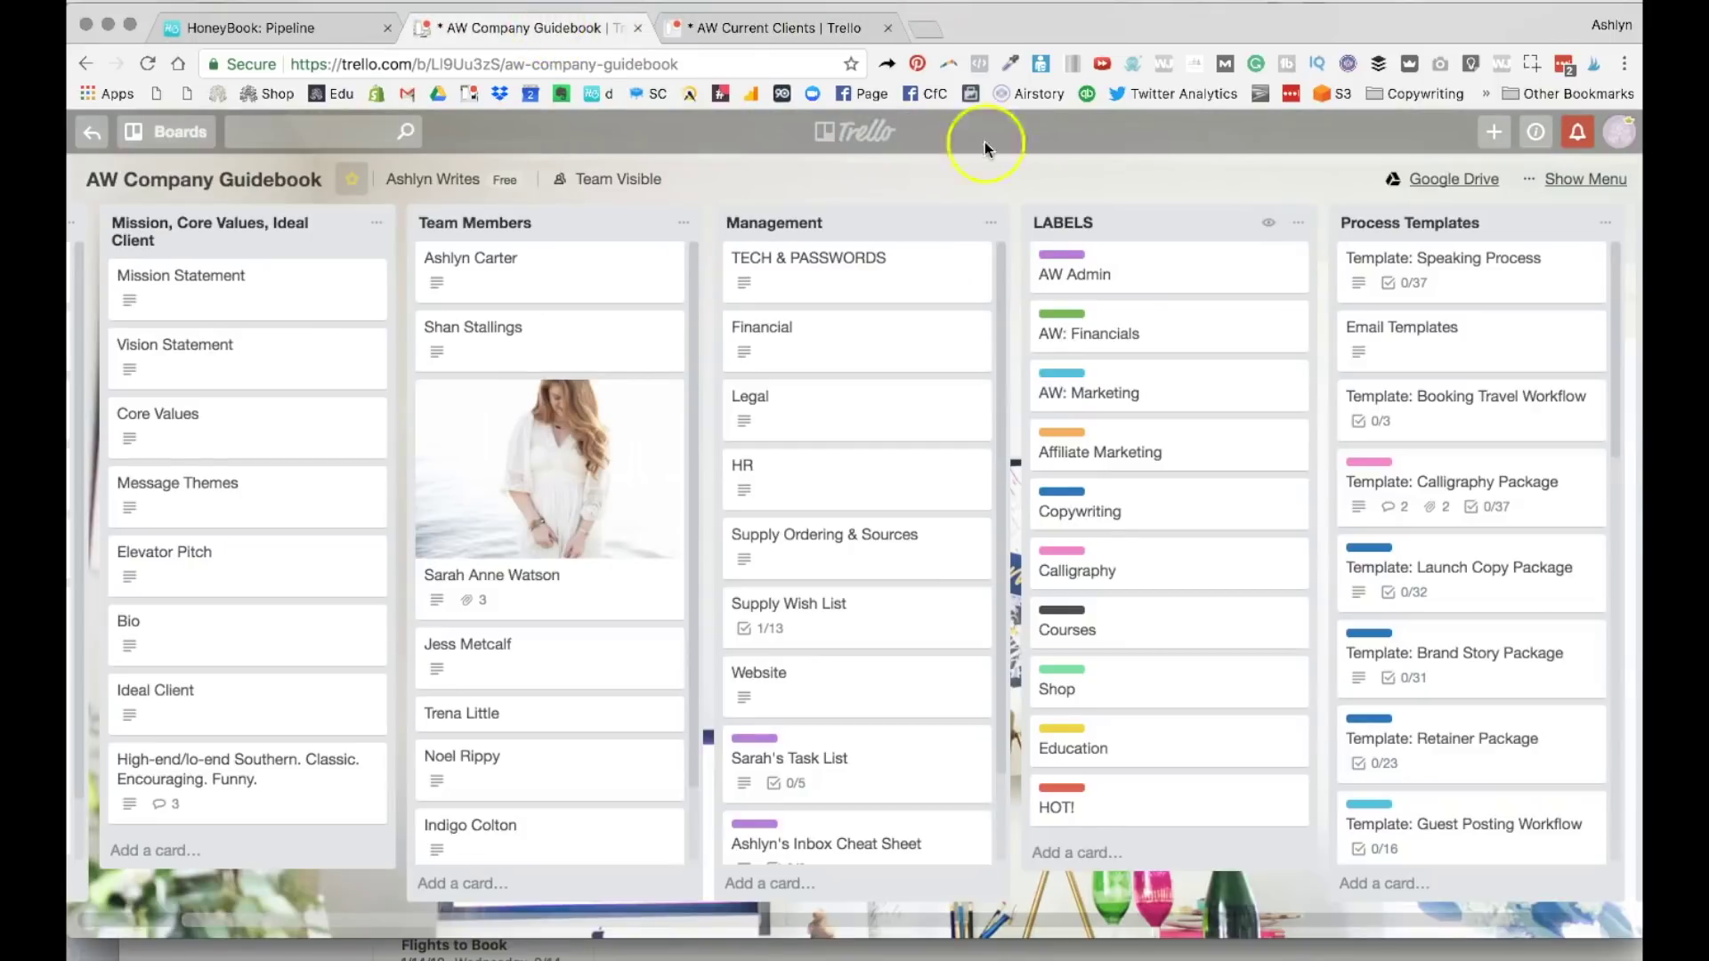
click(1587, 643)
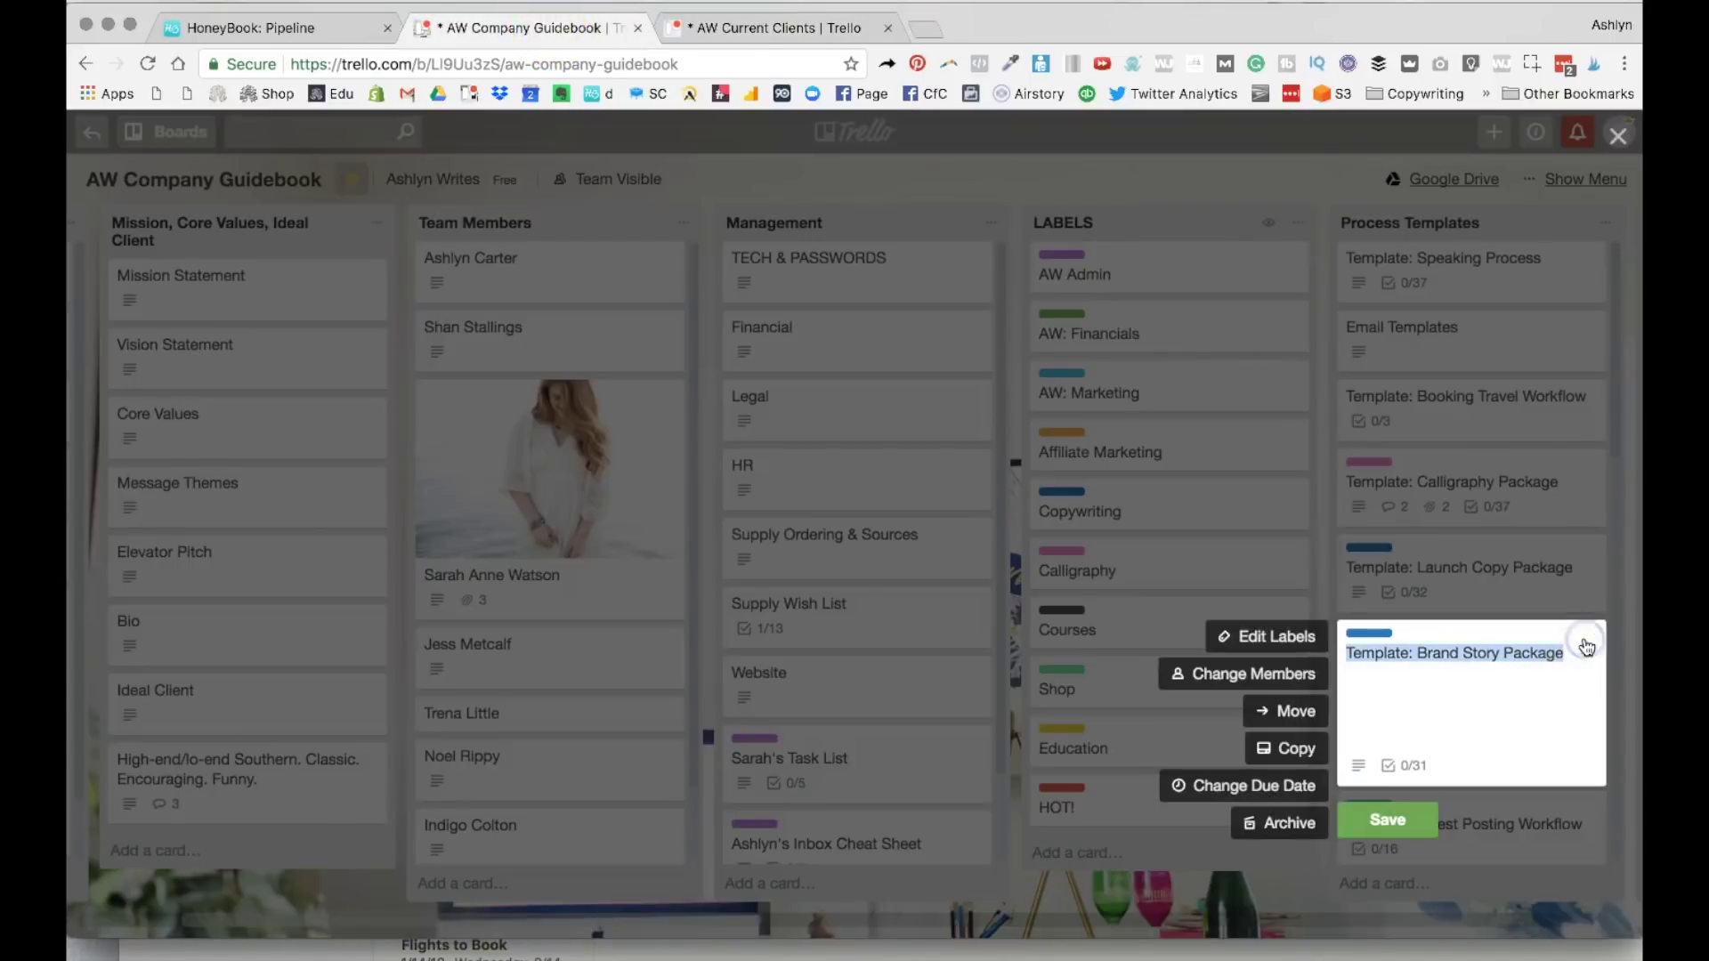
click(1295, 748)
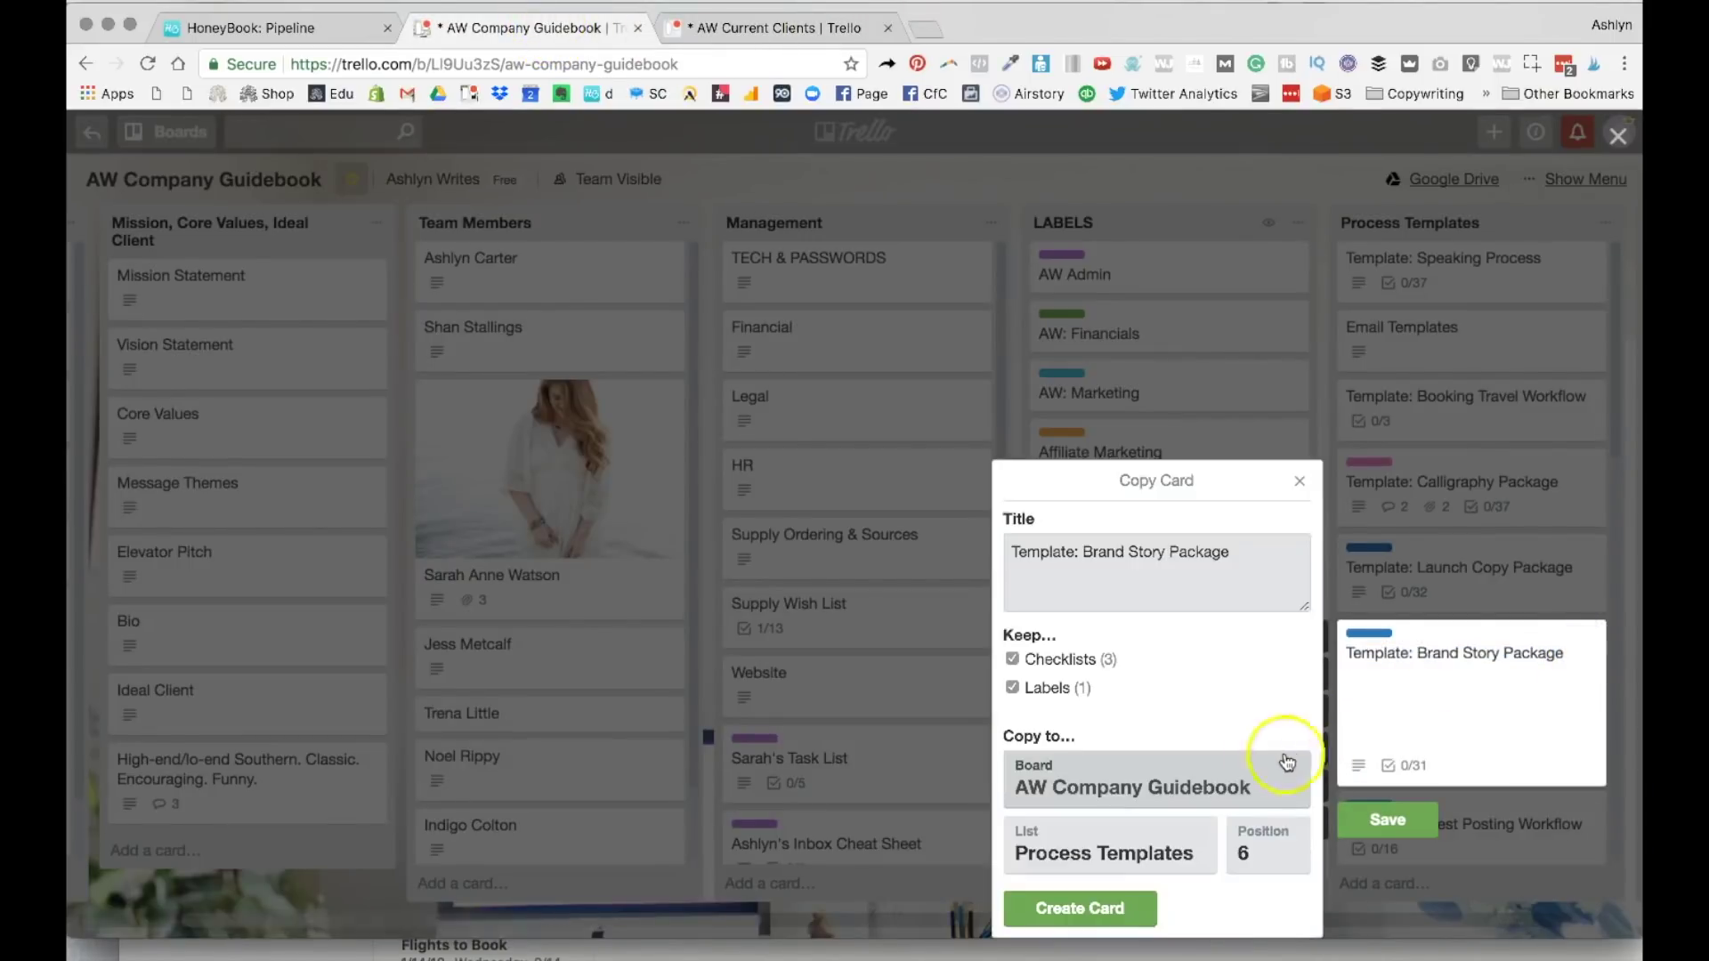
click(1180, 783)
click(1171, 798)
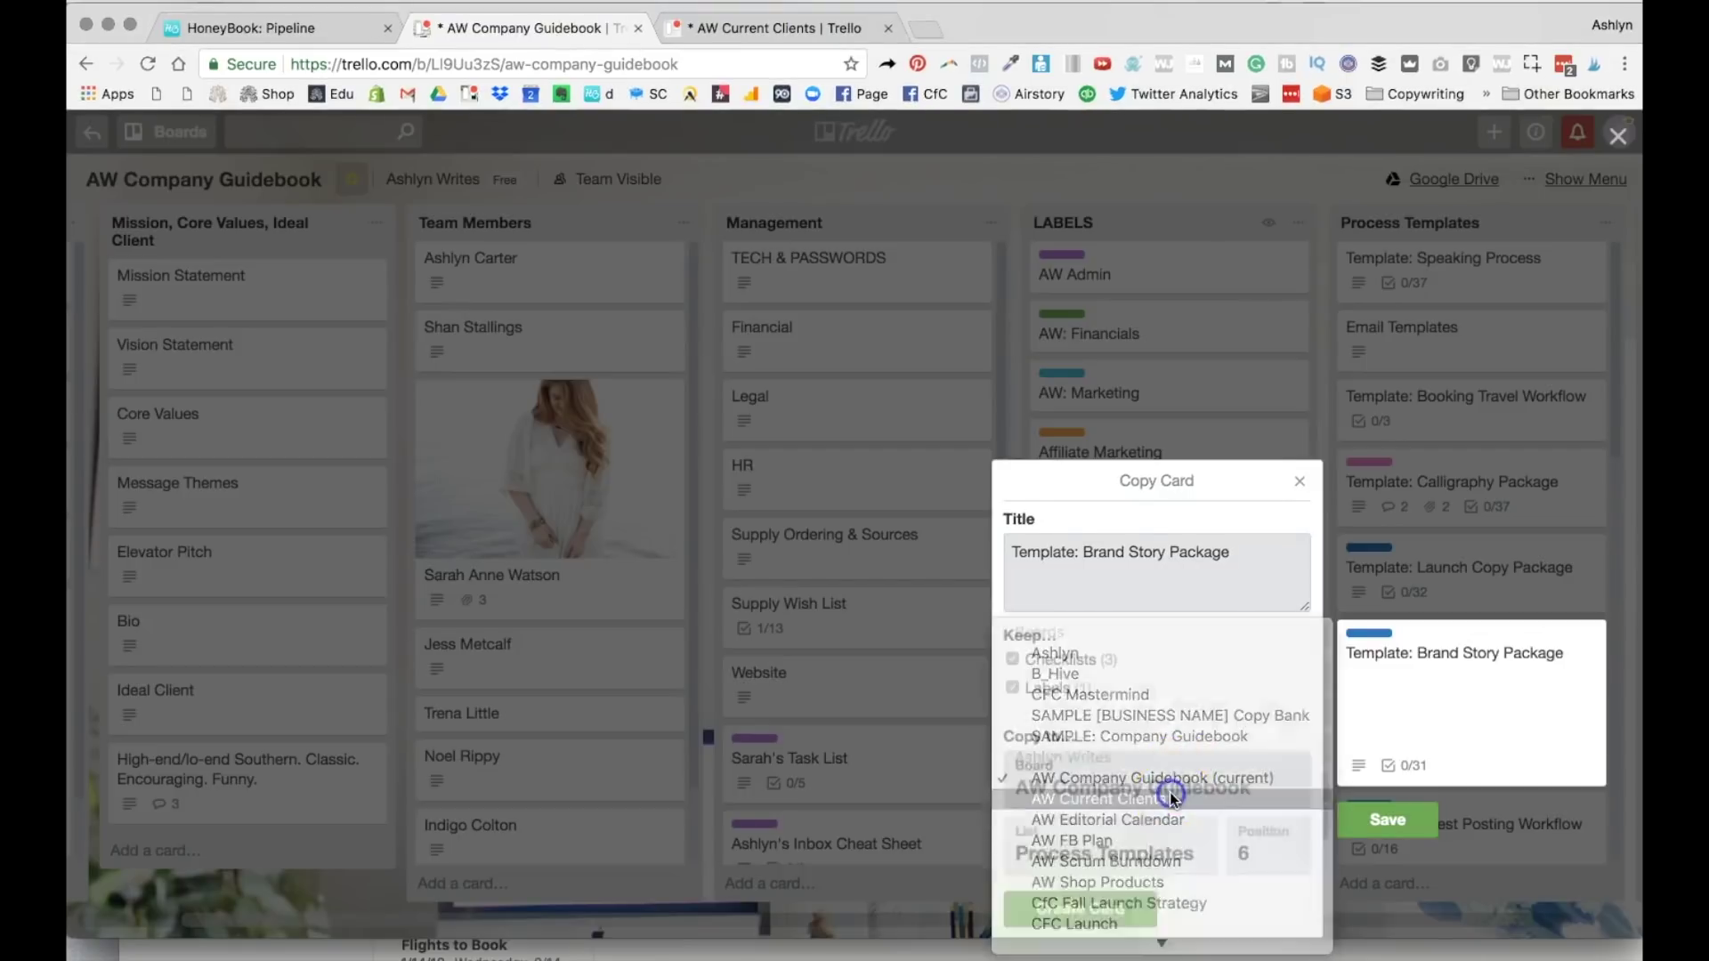
click(1146, 847)
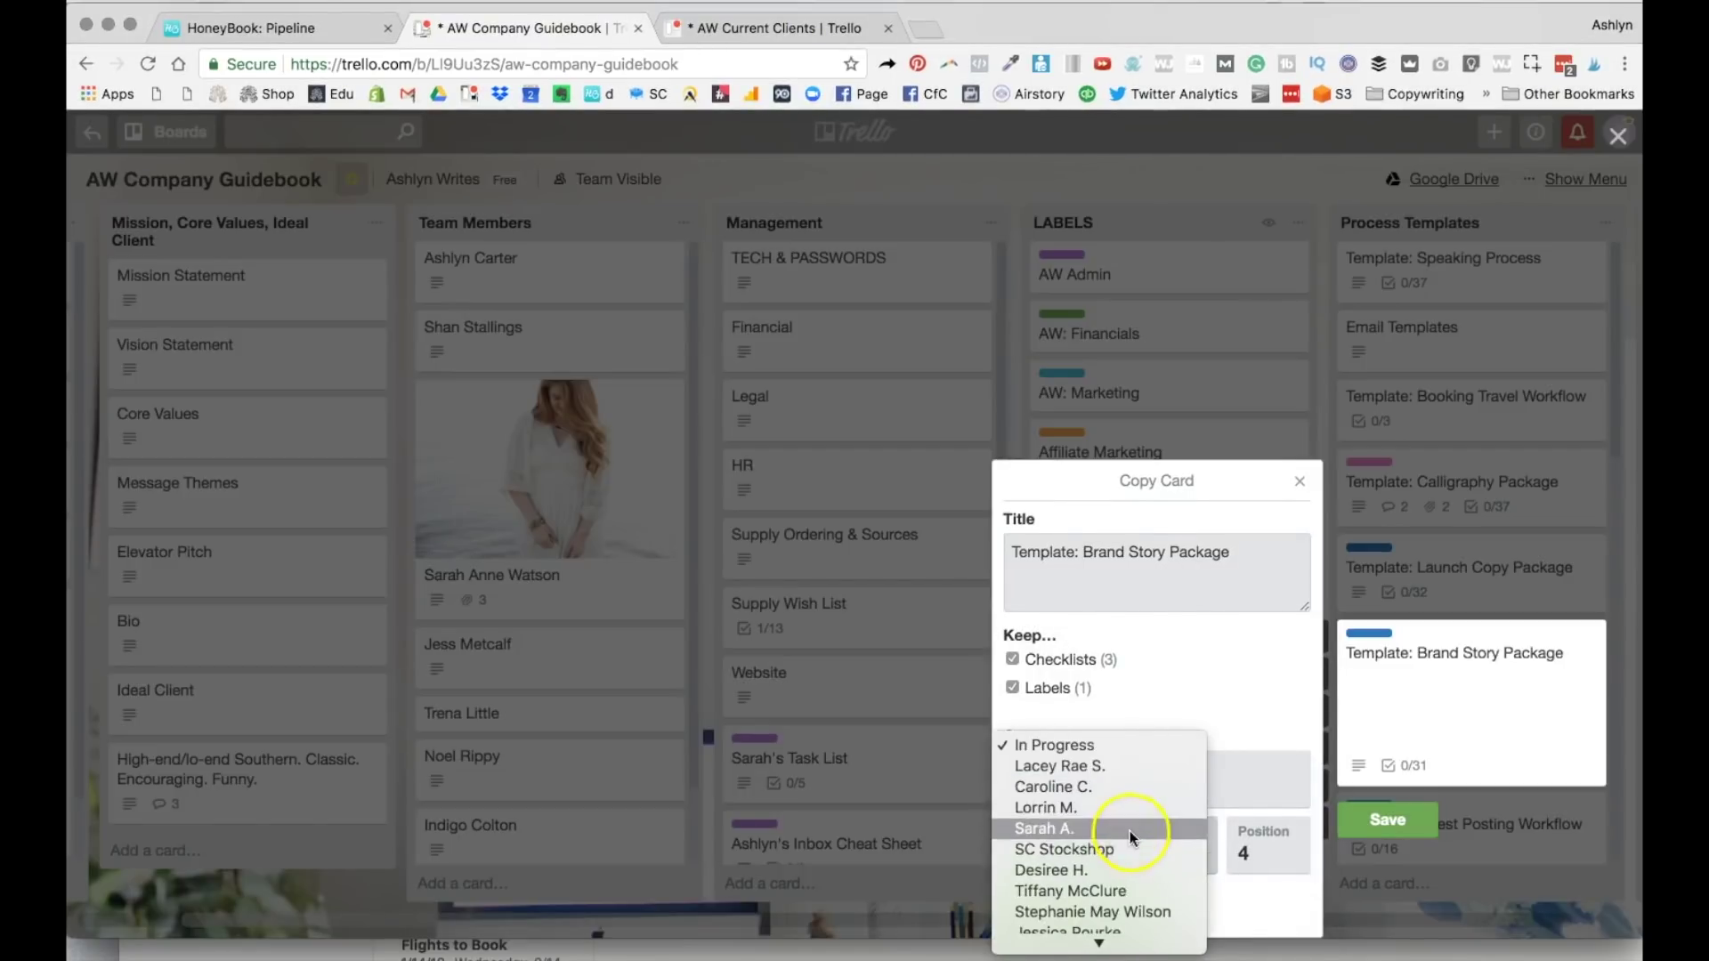
click(1130, 829)
click(1114, 919)
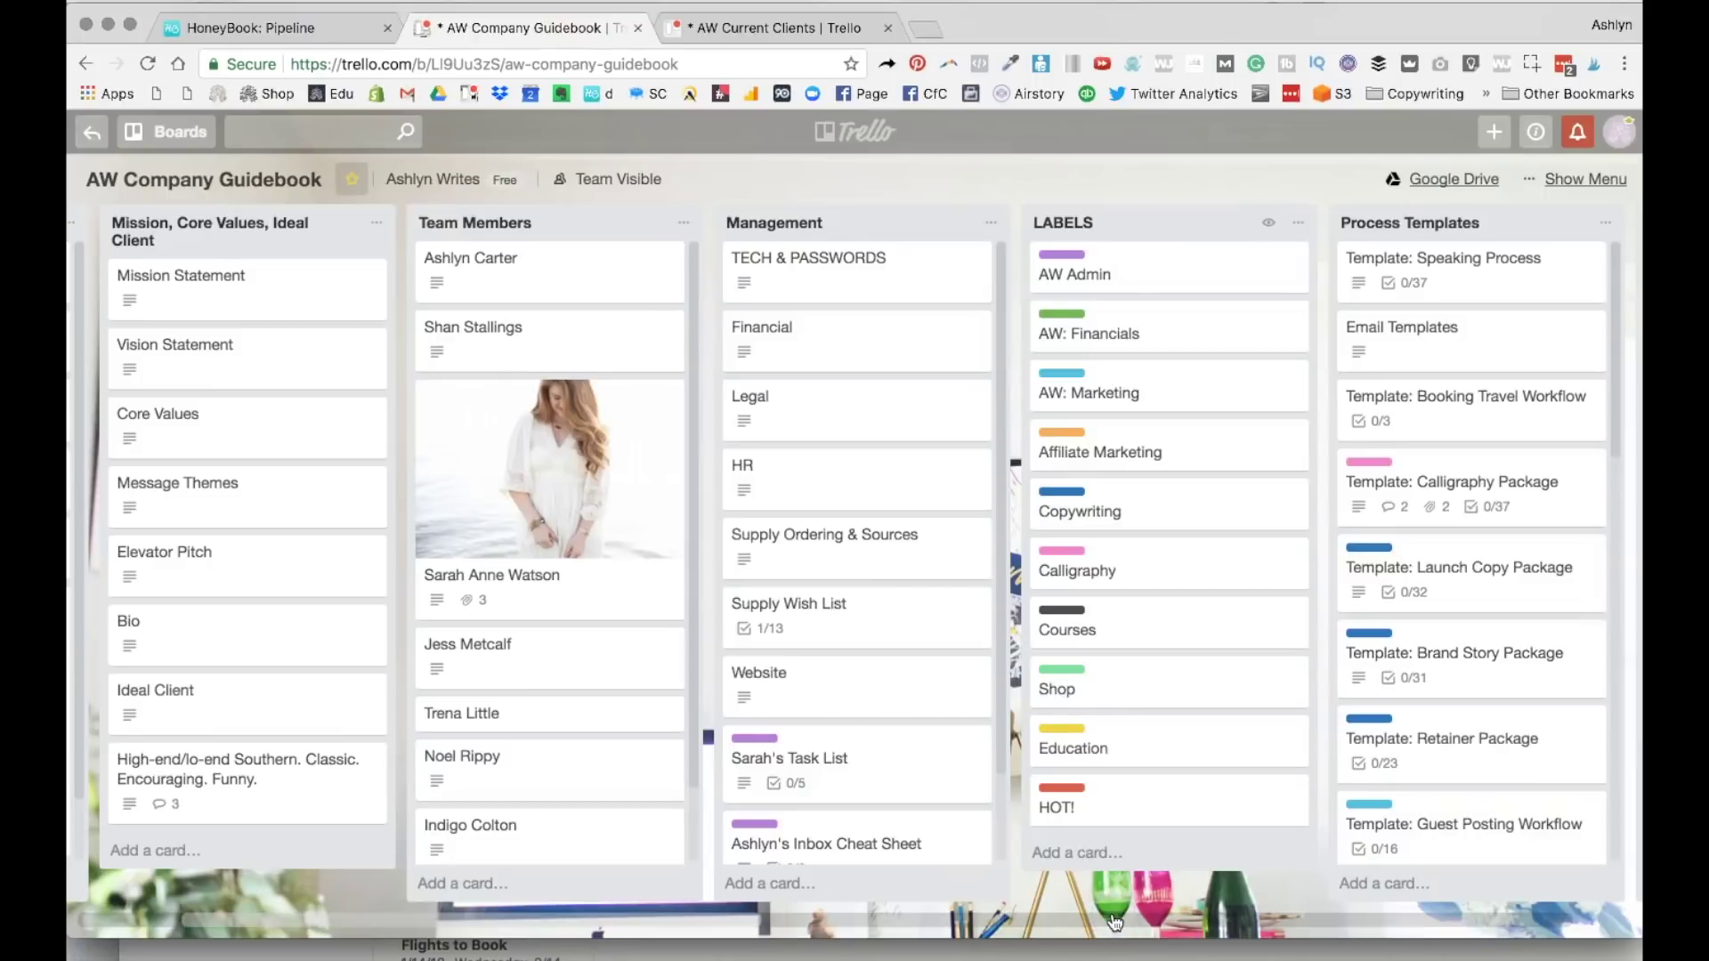
Open the copied Brand Story Package card on AW Current Clients and view its checklists
click(743, 29)
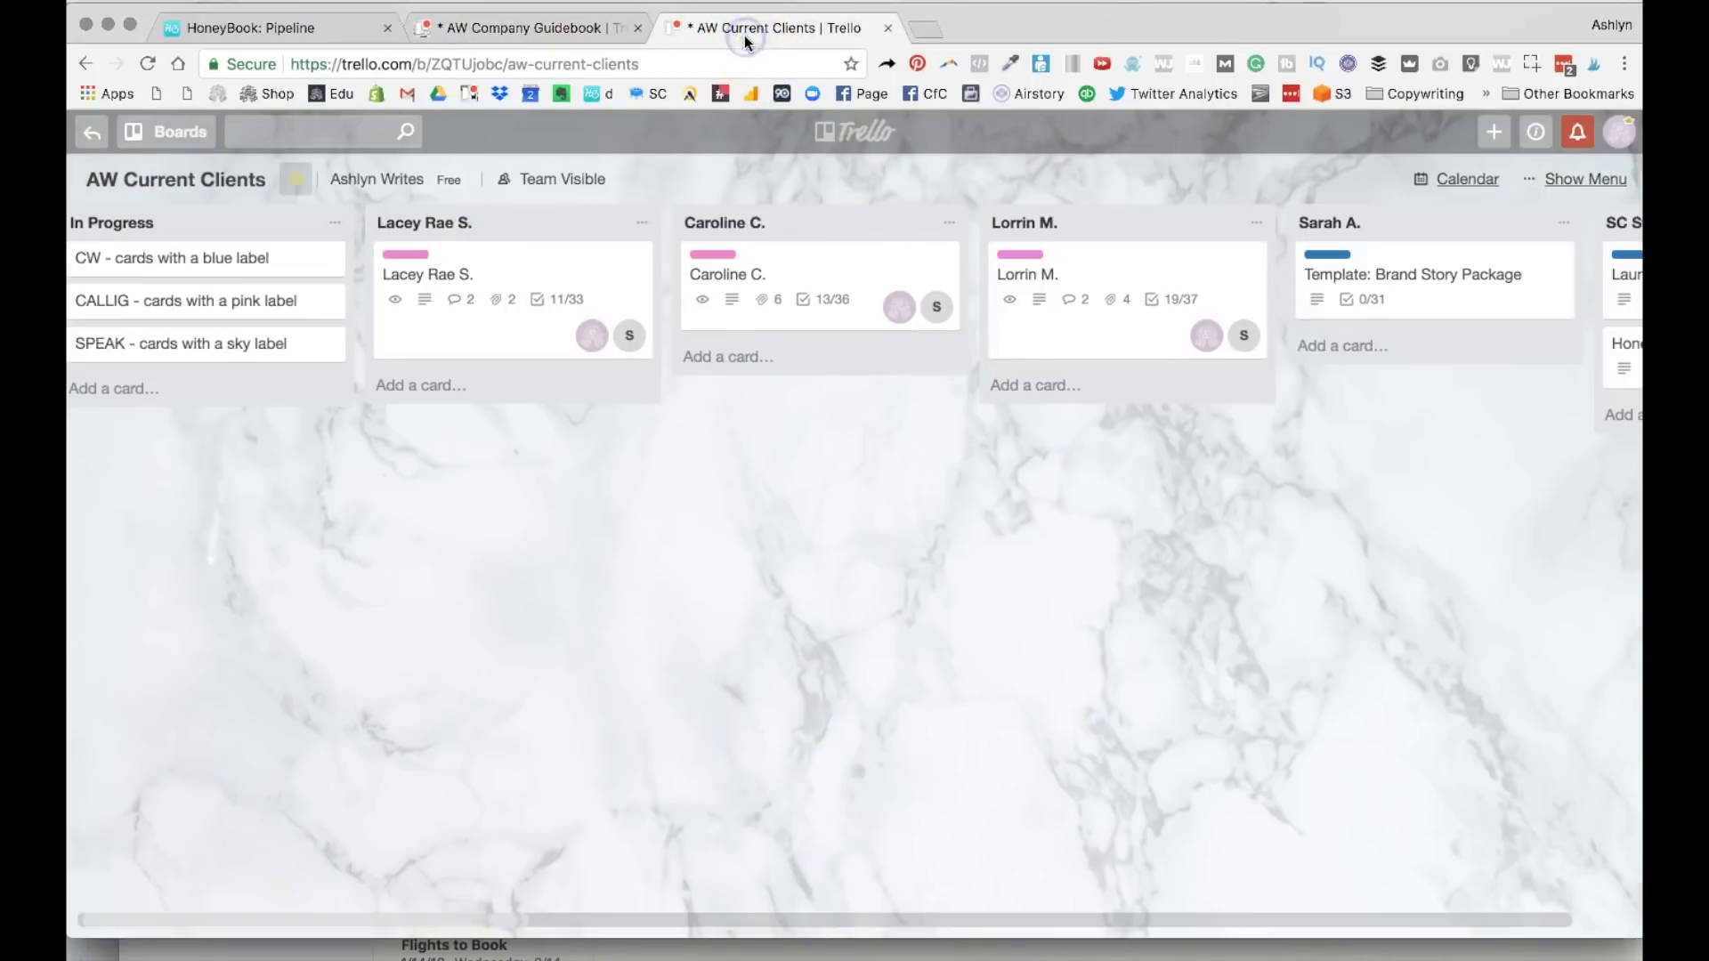
click(1409, 291)
scroll(927, 351, down, 6)
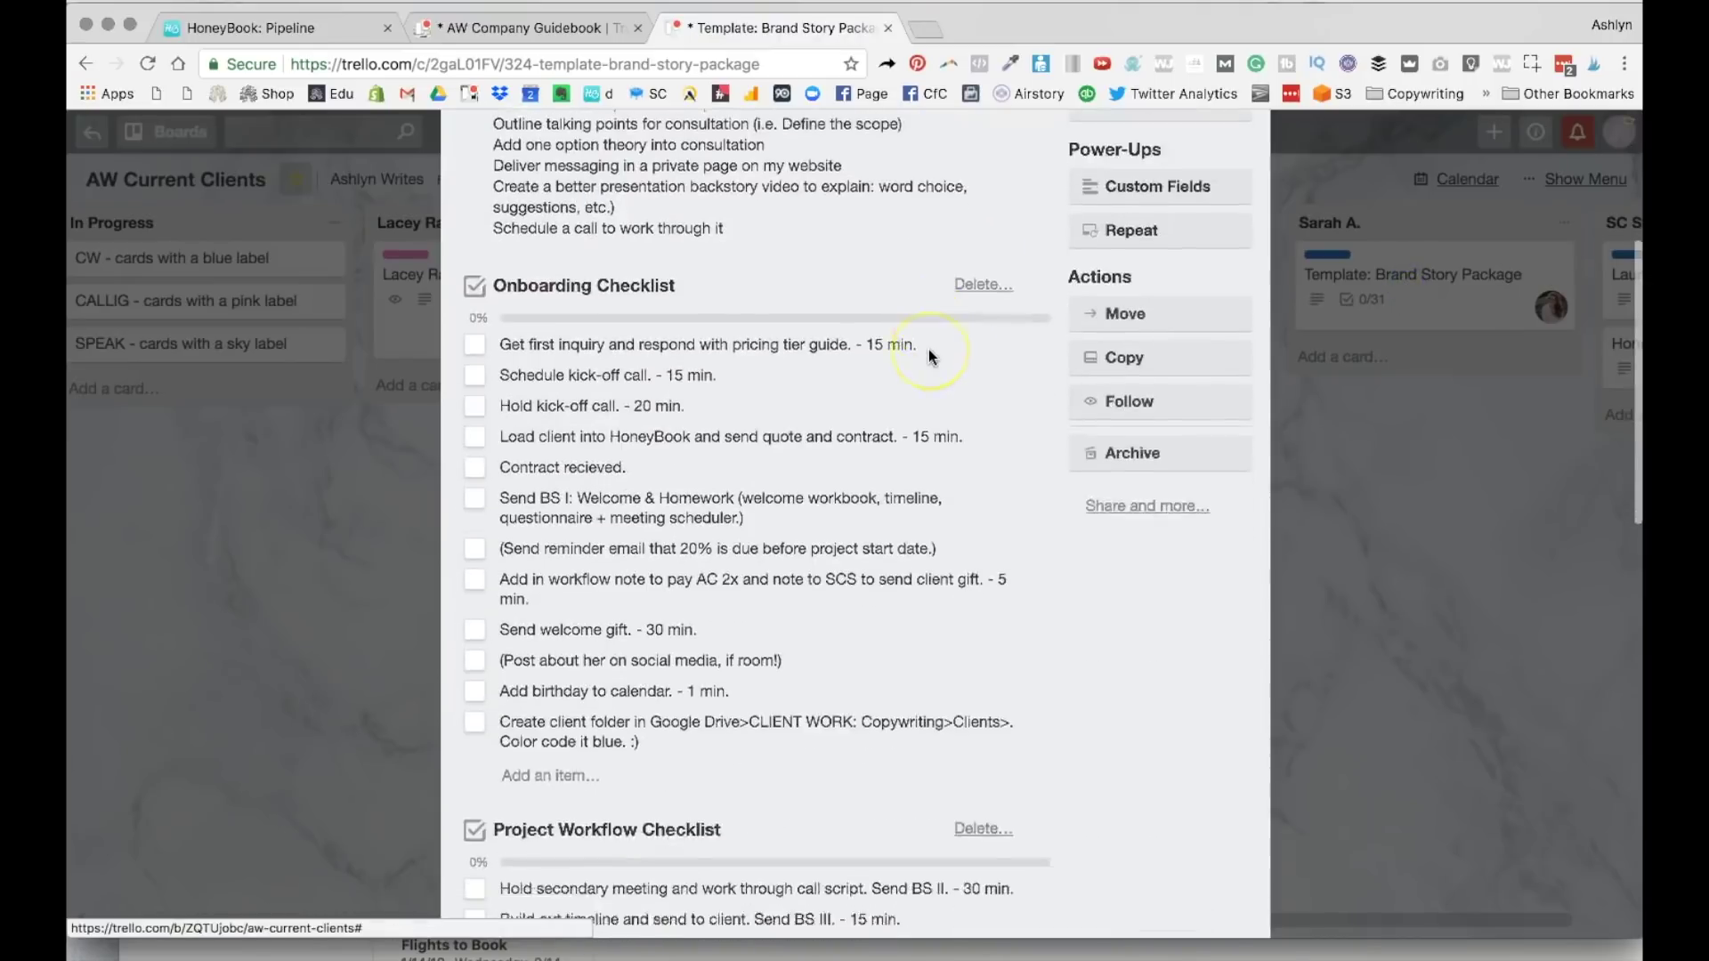
scroll(927, 349, up, 6)
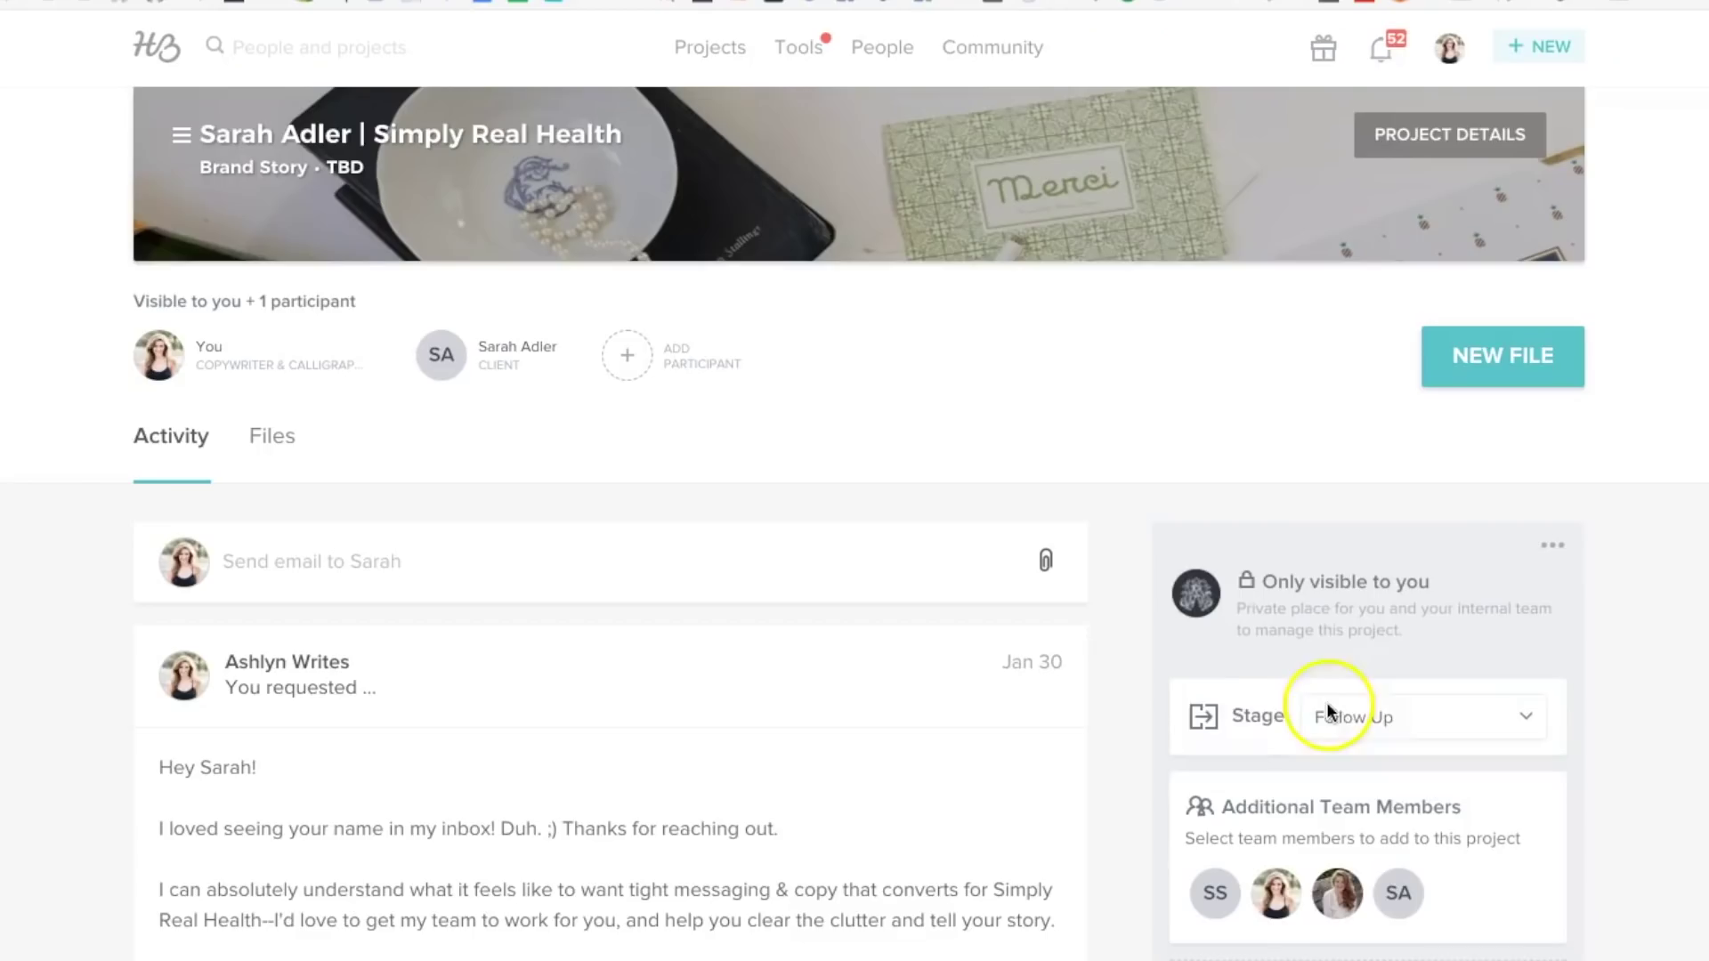
Change the client project's stage to Kick-off scheduled
click(1501, 723)
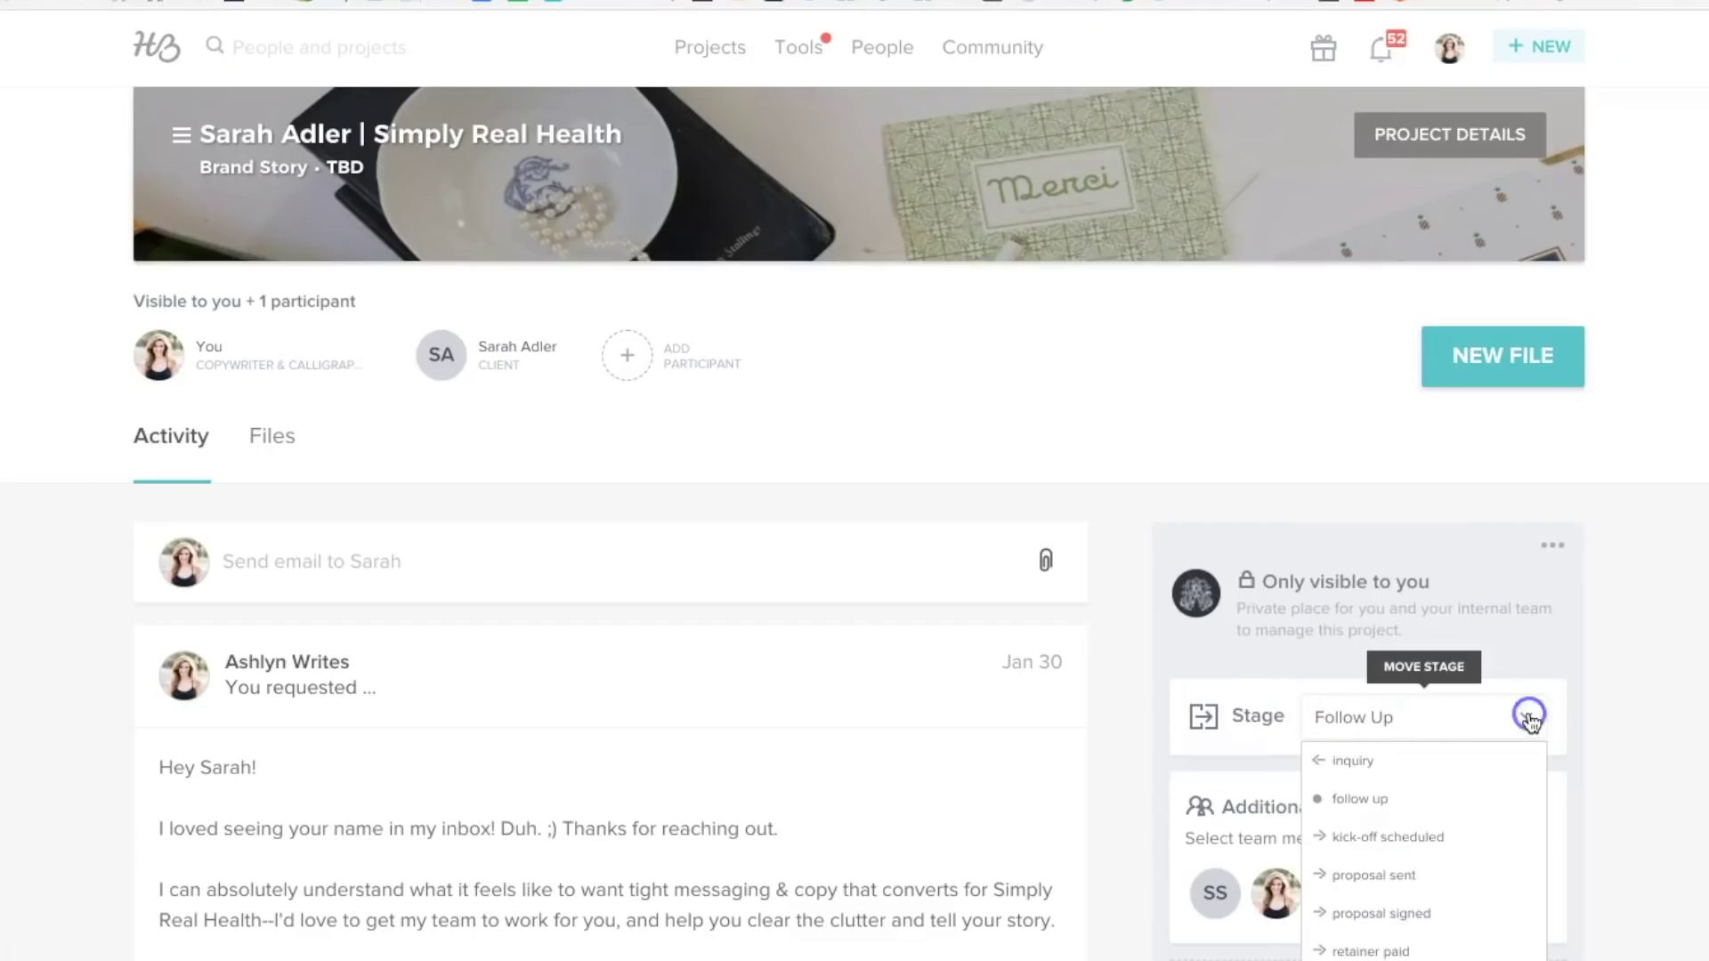
click(1499, 836)
mouse_move(429, 954)
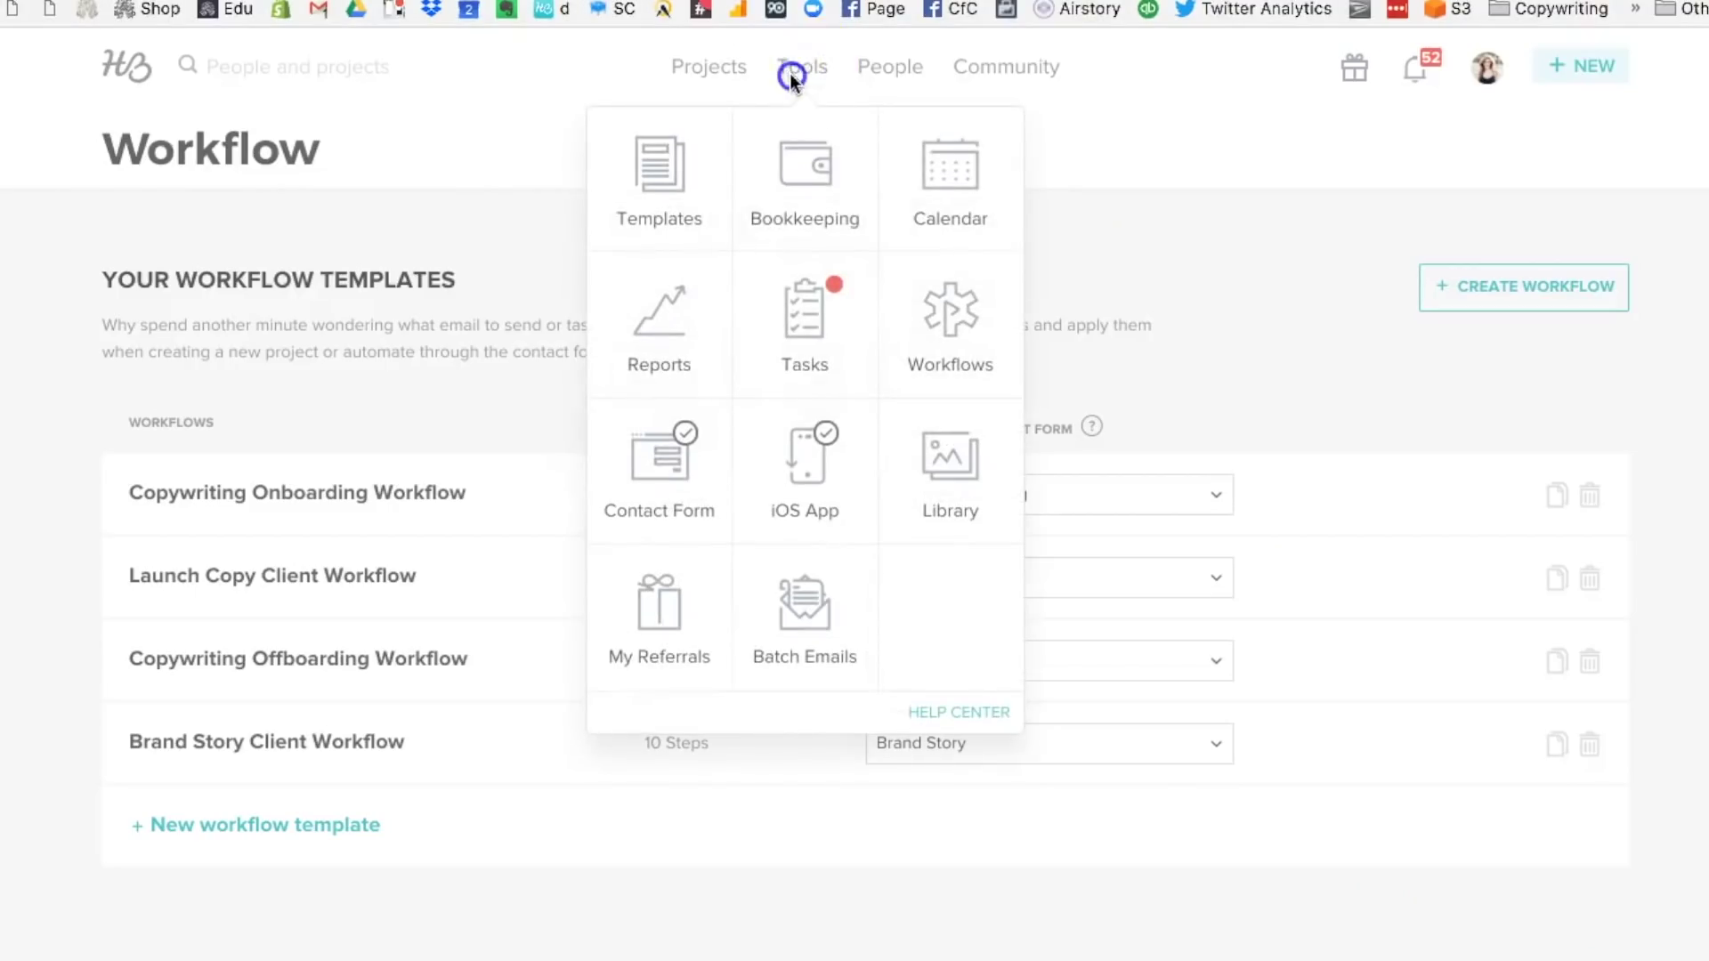
Open the Wedding Program Details template from the questionnaire templates library
click(692, 217)
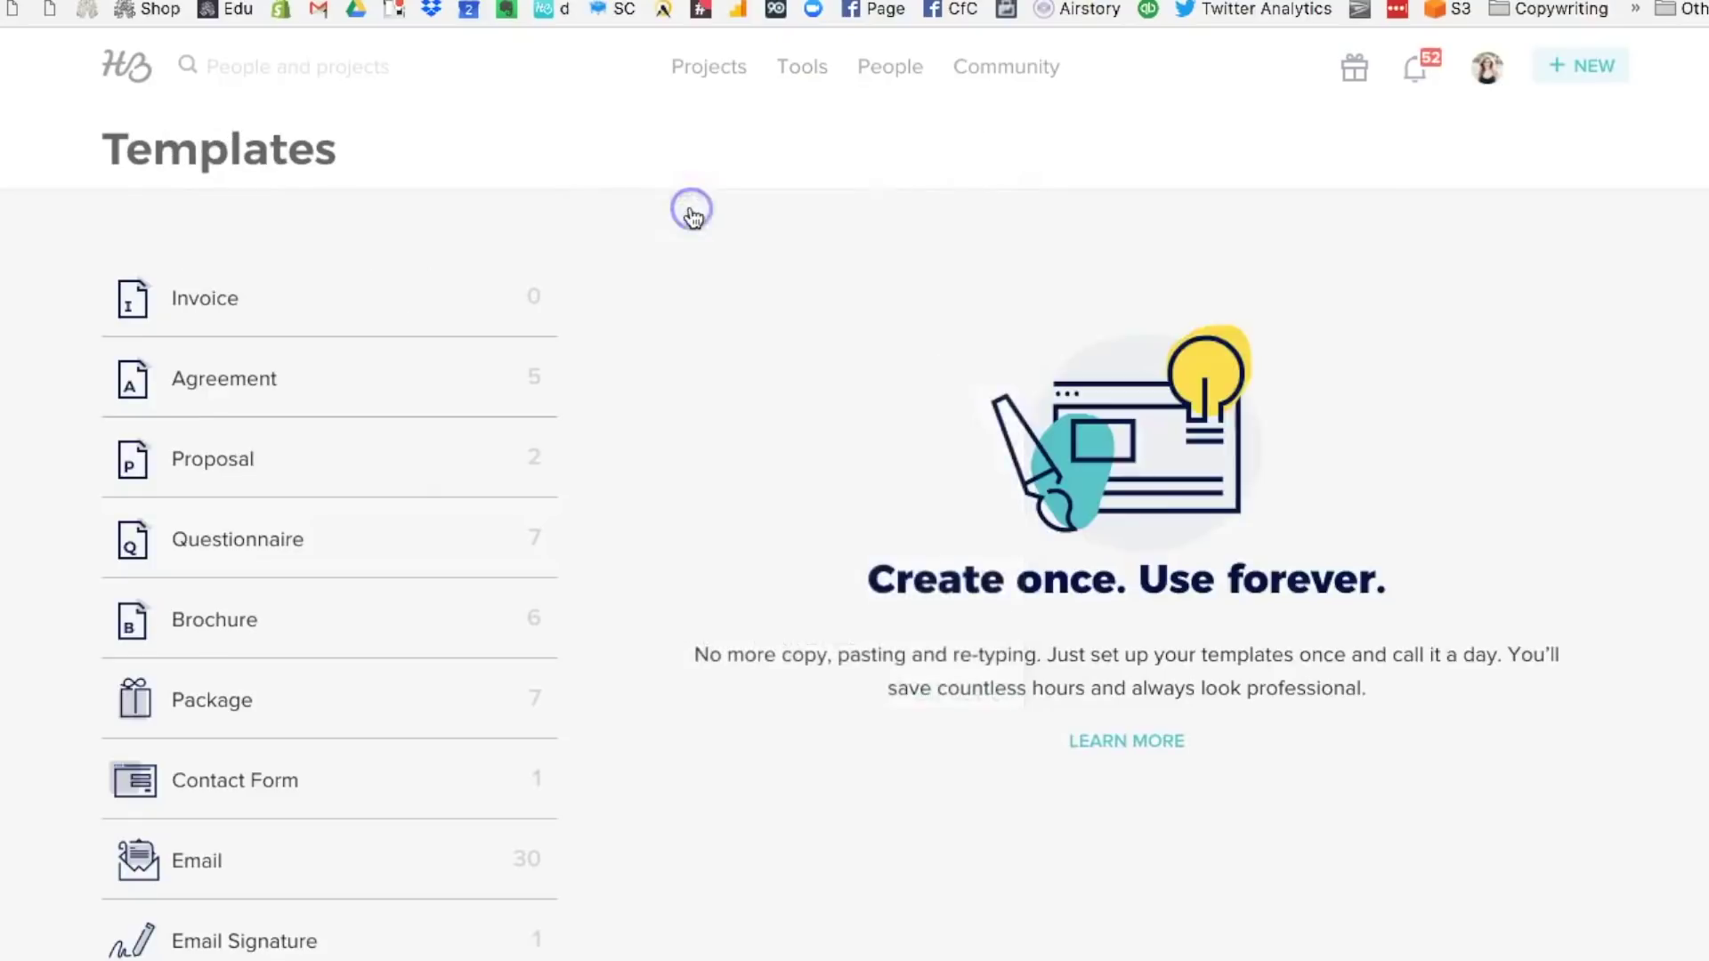
click(318, 547)
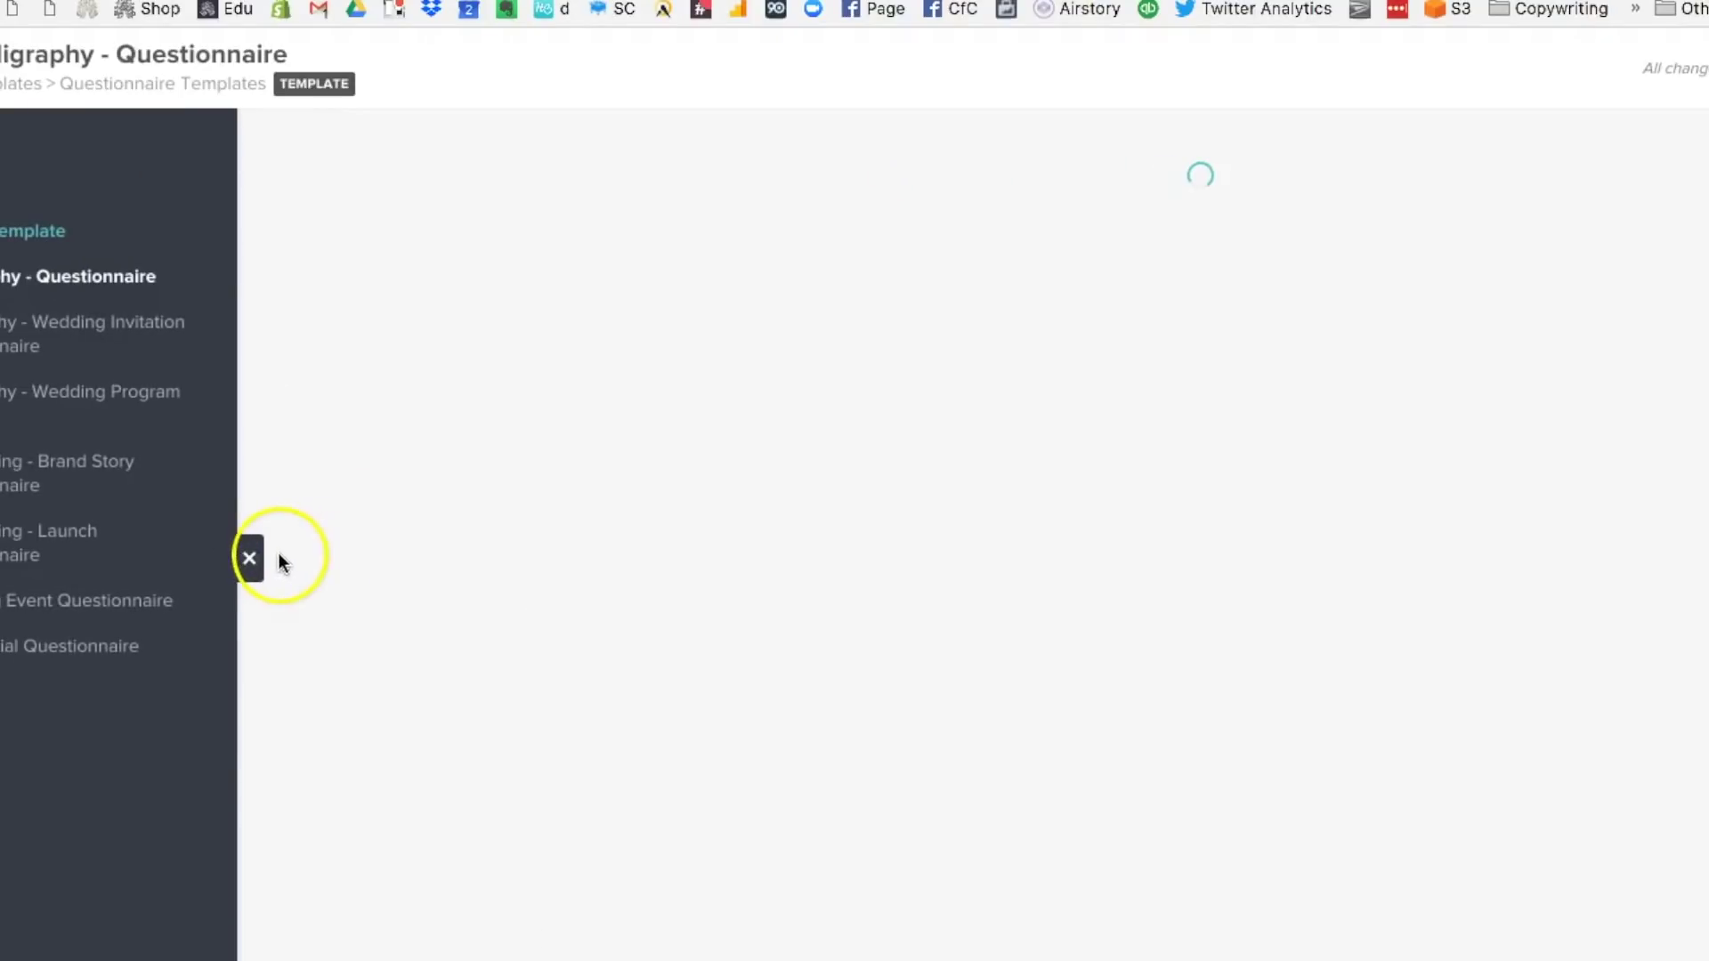
click(76, 416)
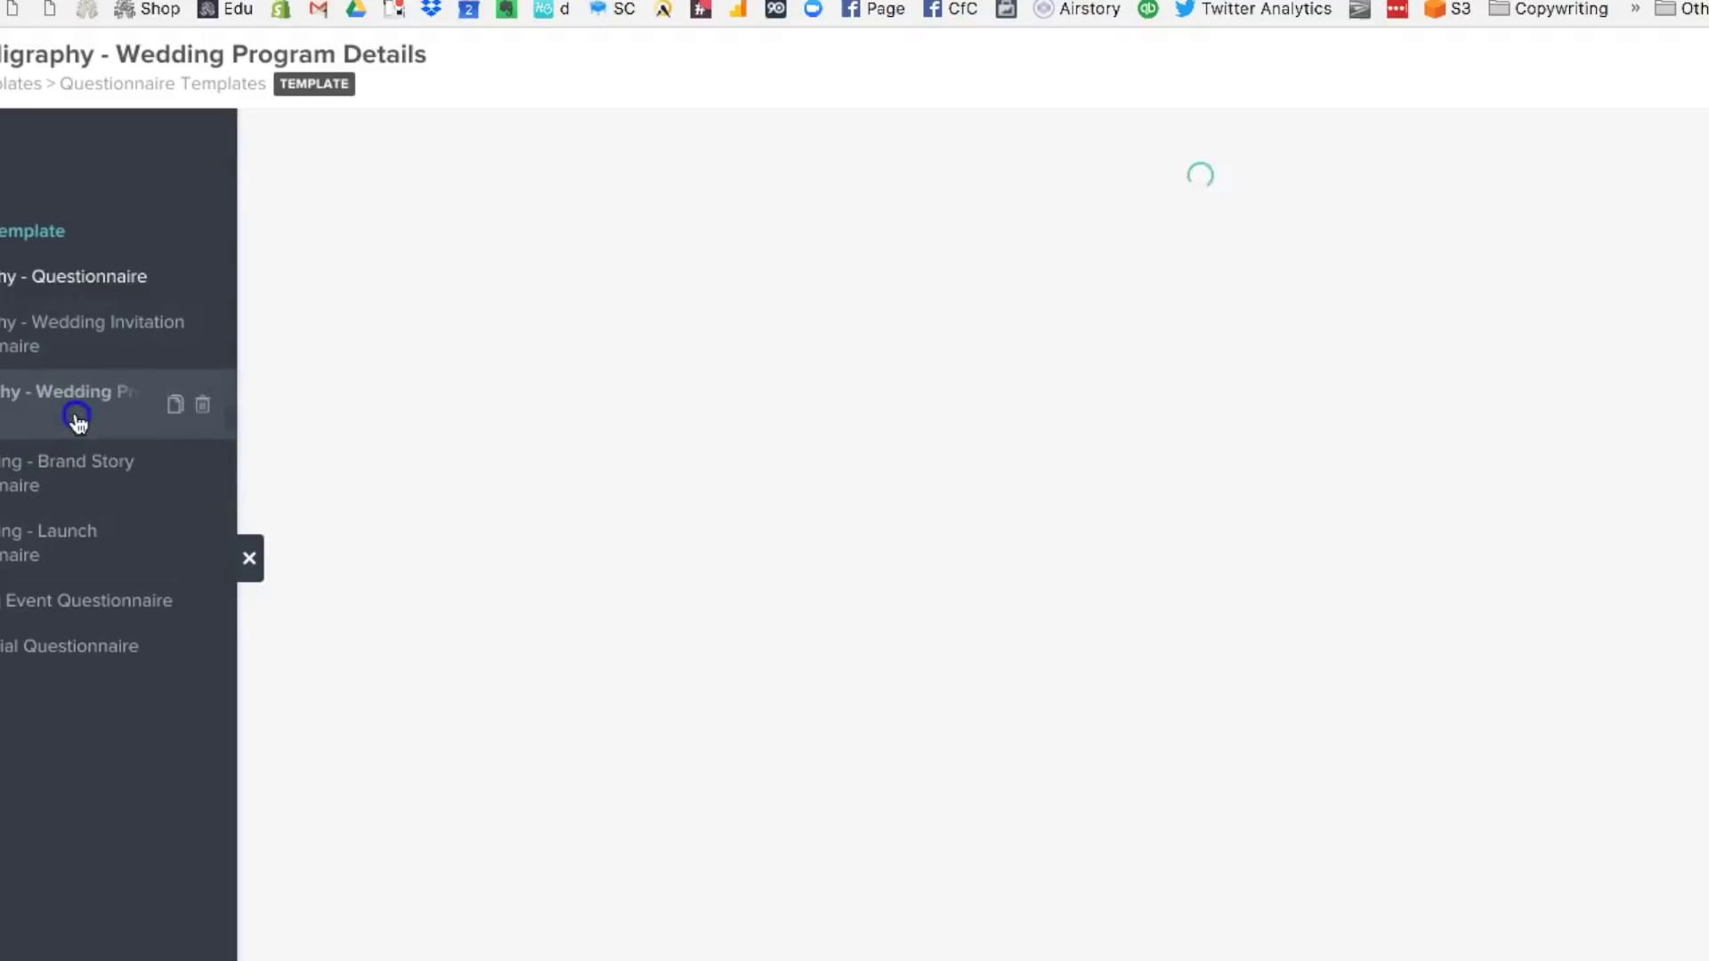